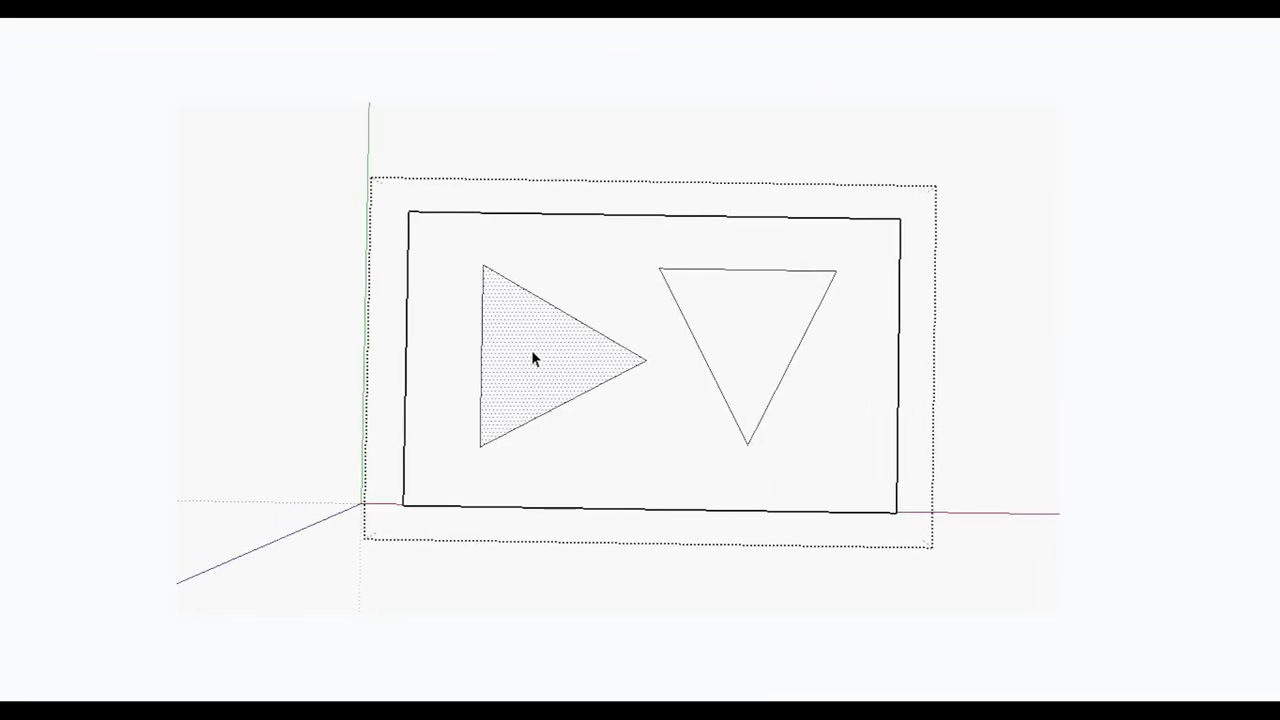
Open the HDRI Maps house model and orbit to a three-quarter view.
{"action": "left_click", "coordinate": [760, 303]}
{"action": "double_click", "coordinate": [885, 326]}
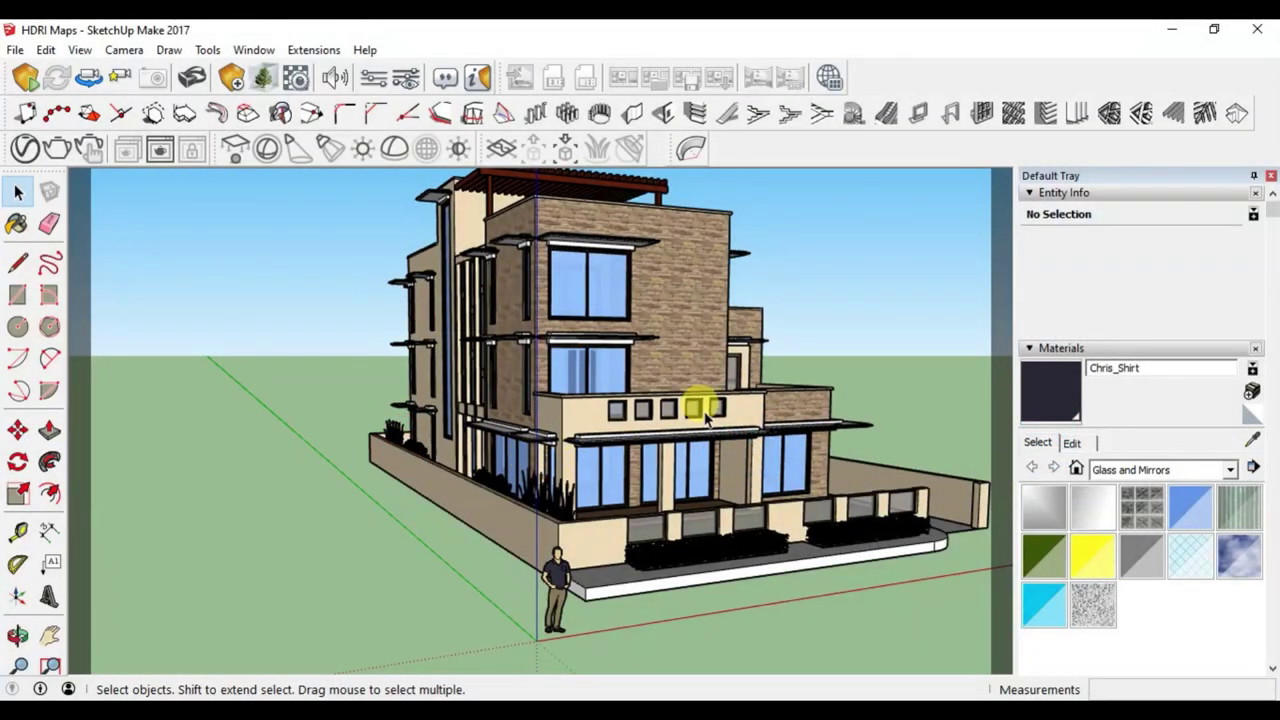
{"action": "mouse_move", "coordinate": [694, 406]}
{"action": "middle_mouse_down"}
{"action": "mouse_move", "coordinate": [618, 485]}
{"action": "mouse_move", "coordinate": [714, 491]}
{"action": "mouse_move", "coordinate": [534, 563]}
{"action": "mouse_move", "coordinate": [612, 505]}
{"action": "mouse_move", "coordinate": [600, 400]}
{"action": "middle_mouse_up"}
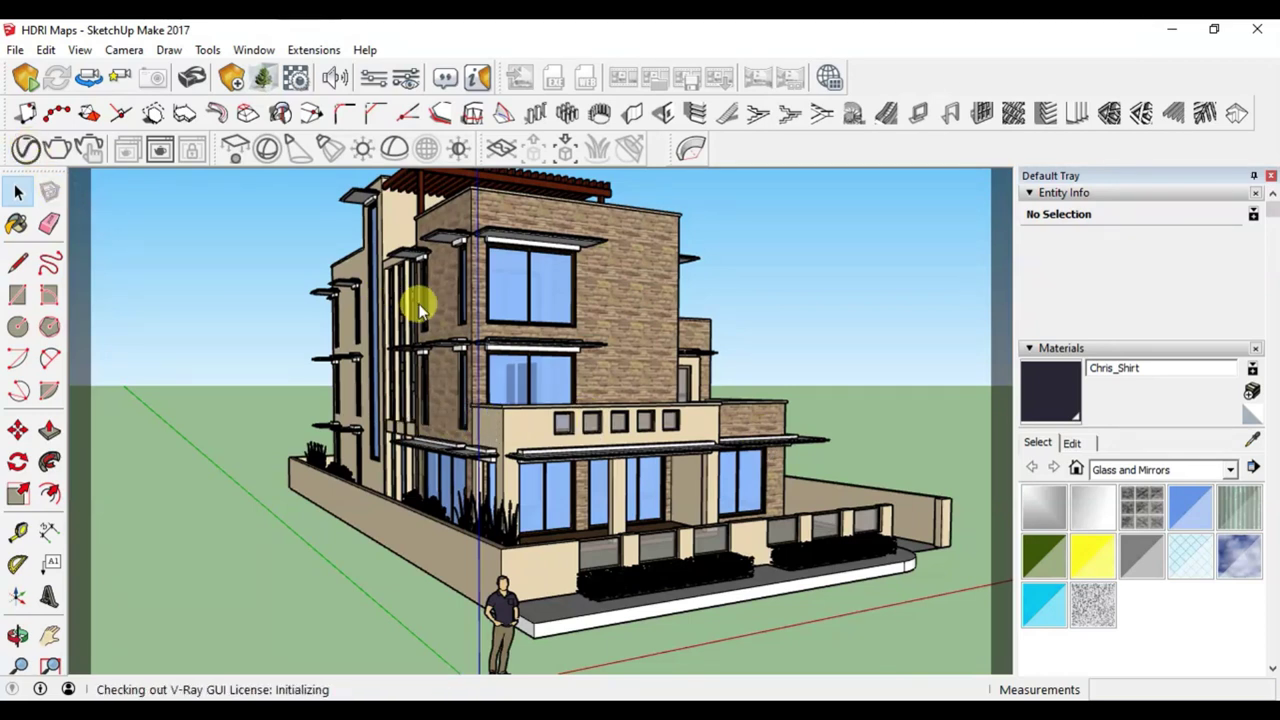
Review the material and SunLight parameters, then expand Render Output in V-Ray's settings.
{"action": "left_click_drag", "start_coordinate": [551, 62], "coordinate": [130, 57]}
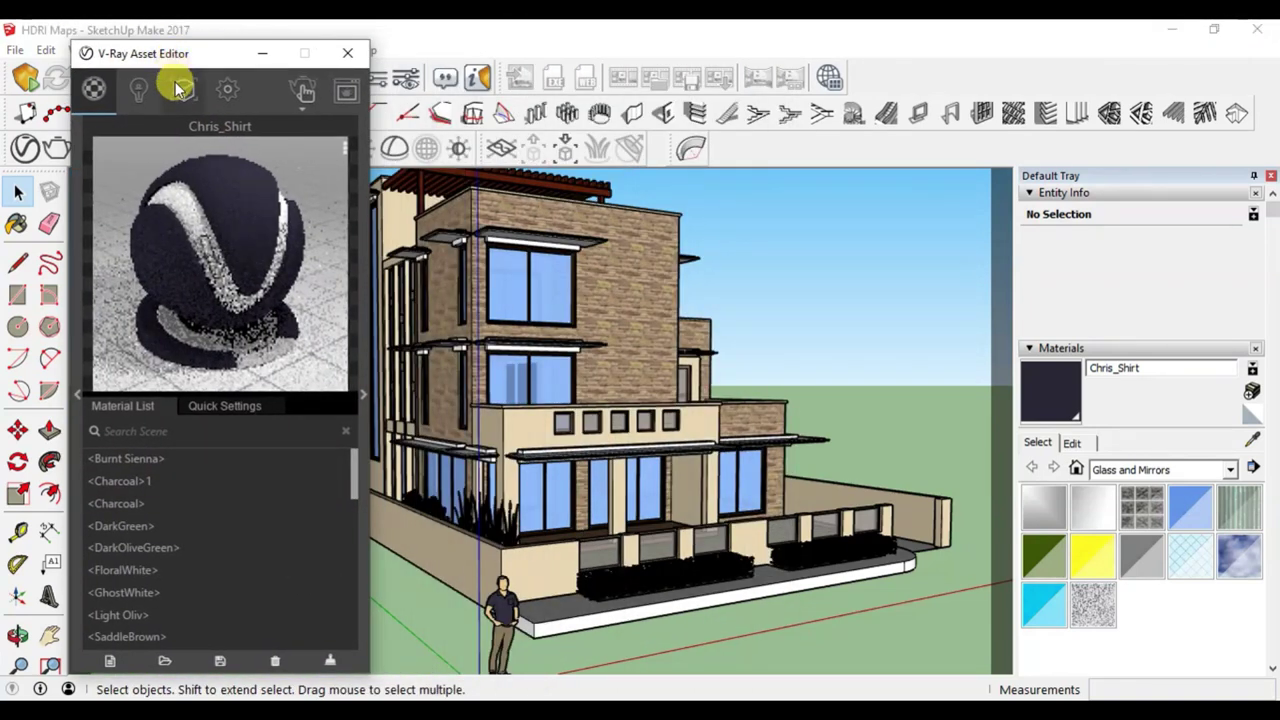
{"action": "left_click", "coordinate": [362, 390]}
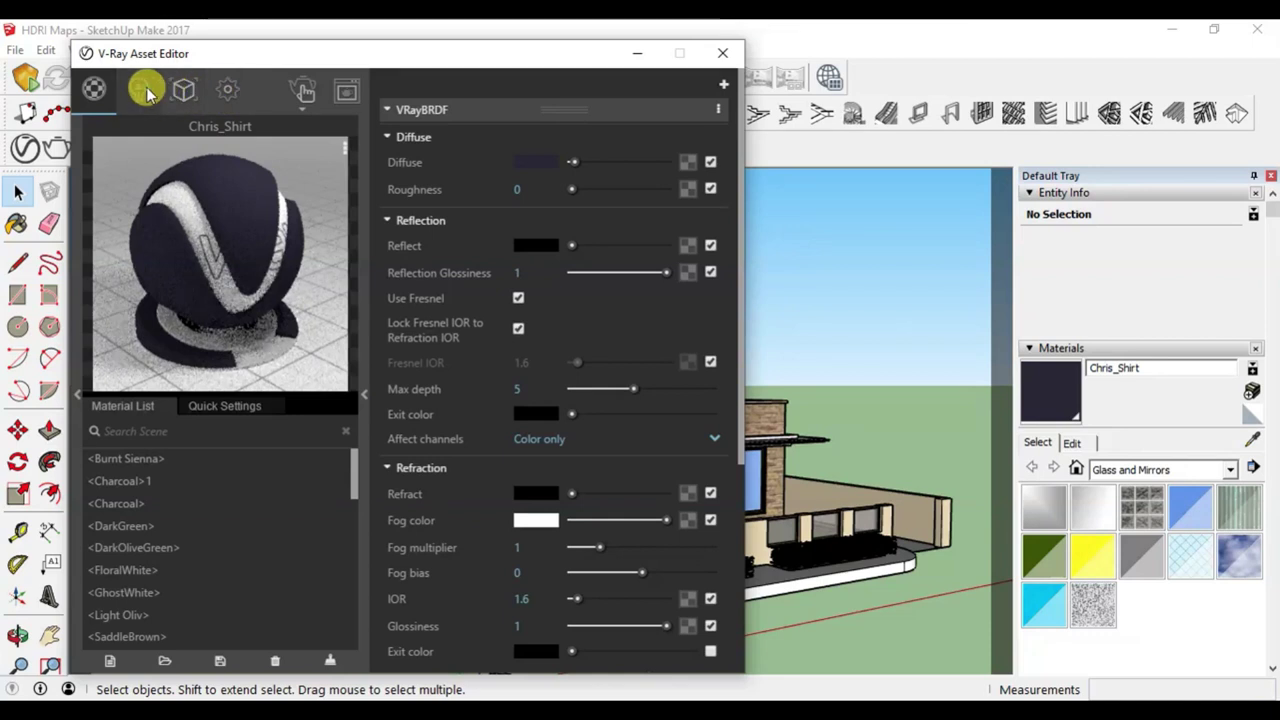
{"action": "left_click", "coordinate": [146, 90]}
{"action": "left_click", "coordinate": [130, 132]}
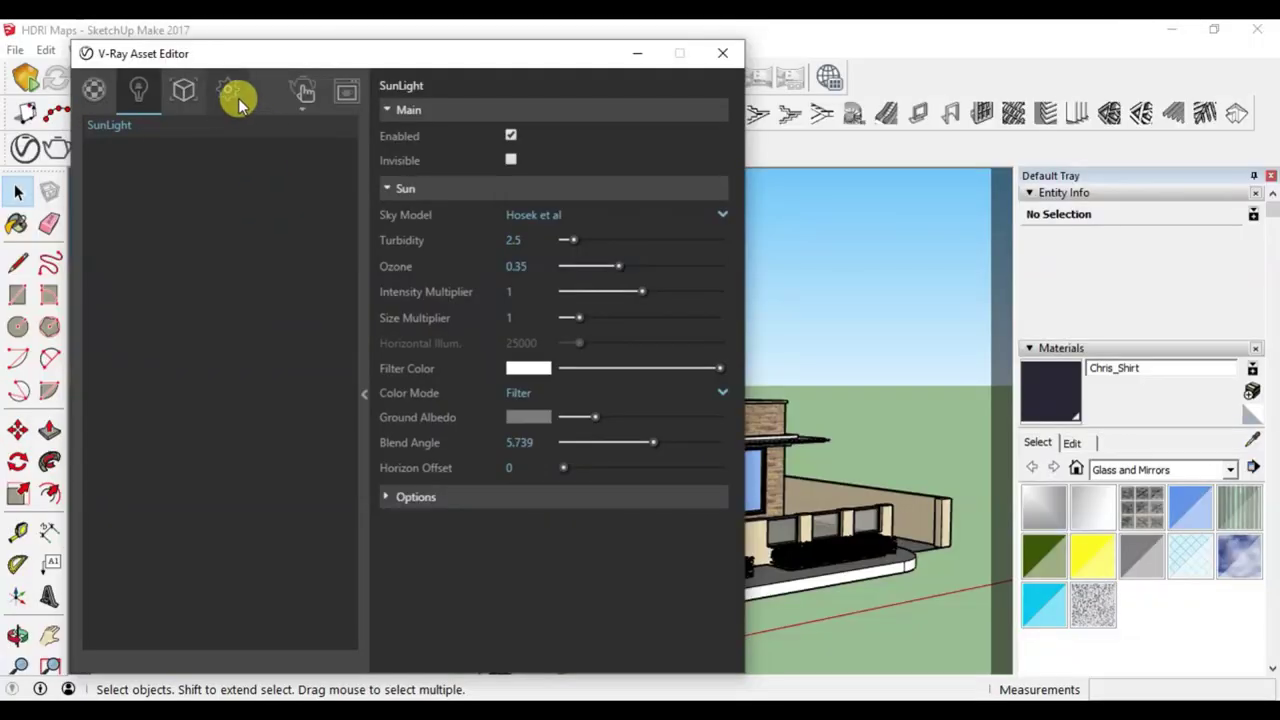
{"action": "left_click", "coordinate": [238, 98]}
{"action": "left_click", "coordinate": [213, 262]}
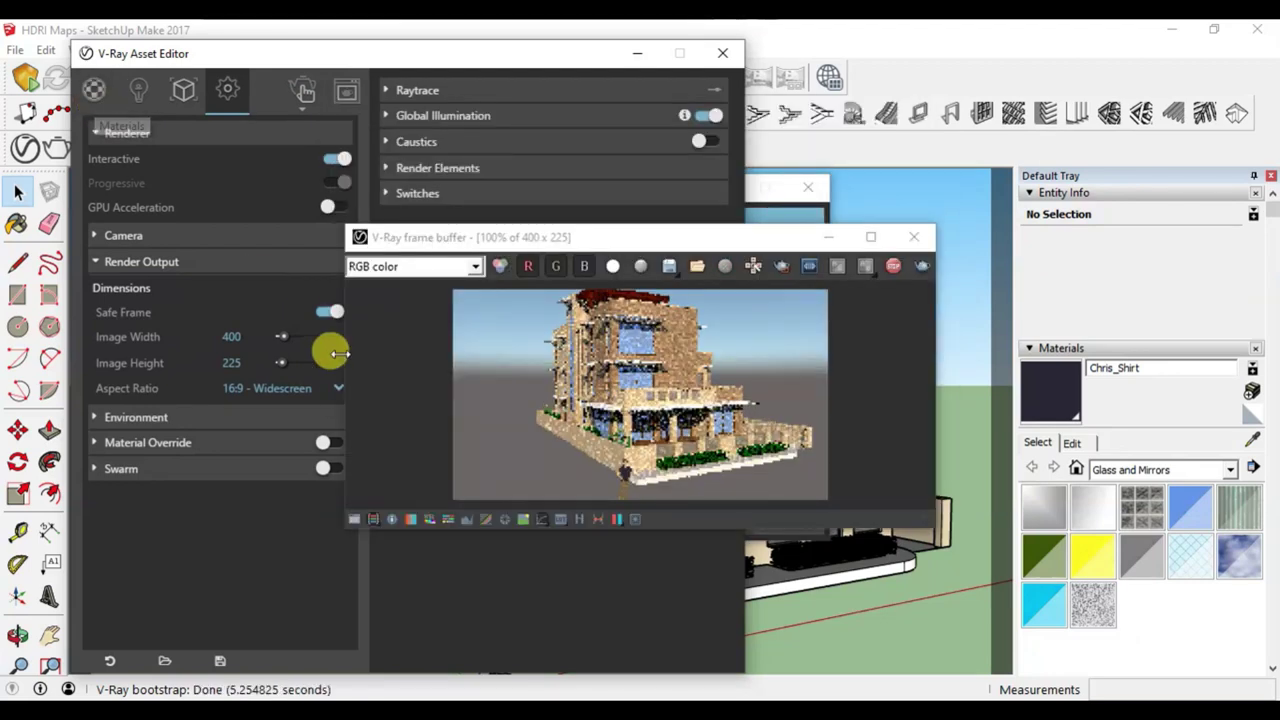
Narrow the V-Ray frame buffer and move it to the top right.
{"action": "left_click", "coordinate": [367, 375]}
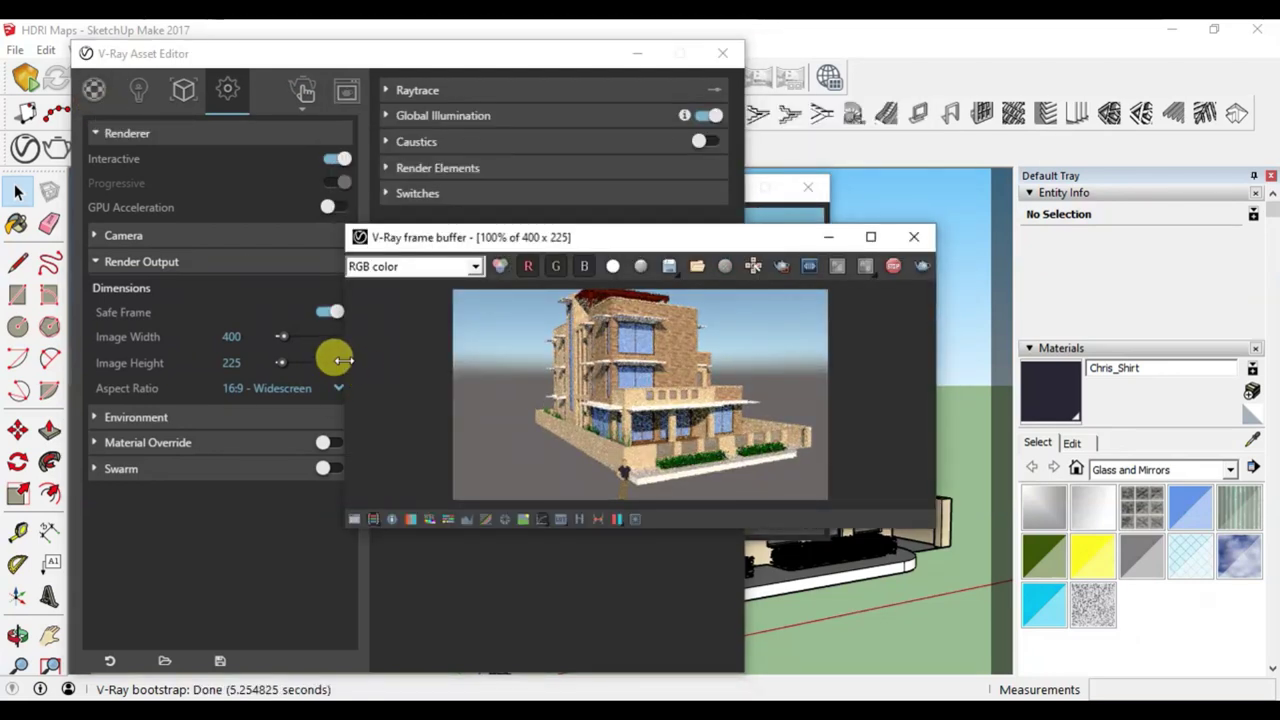
{"action": "left_click_drag", "start_coordinate": [345, 375], "coordinate": [557, 390]}
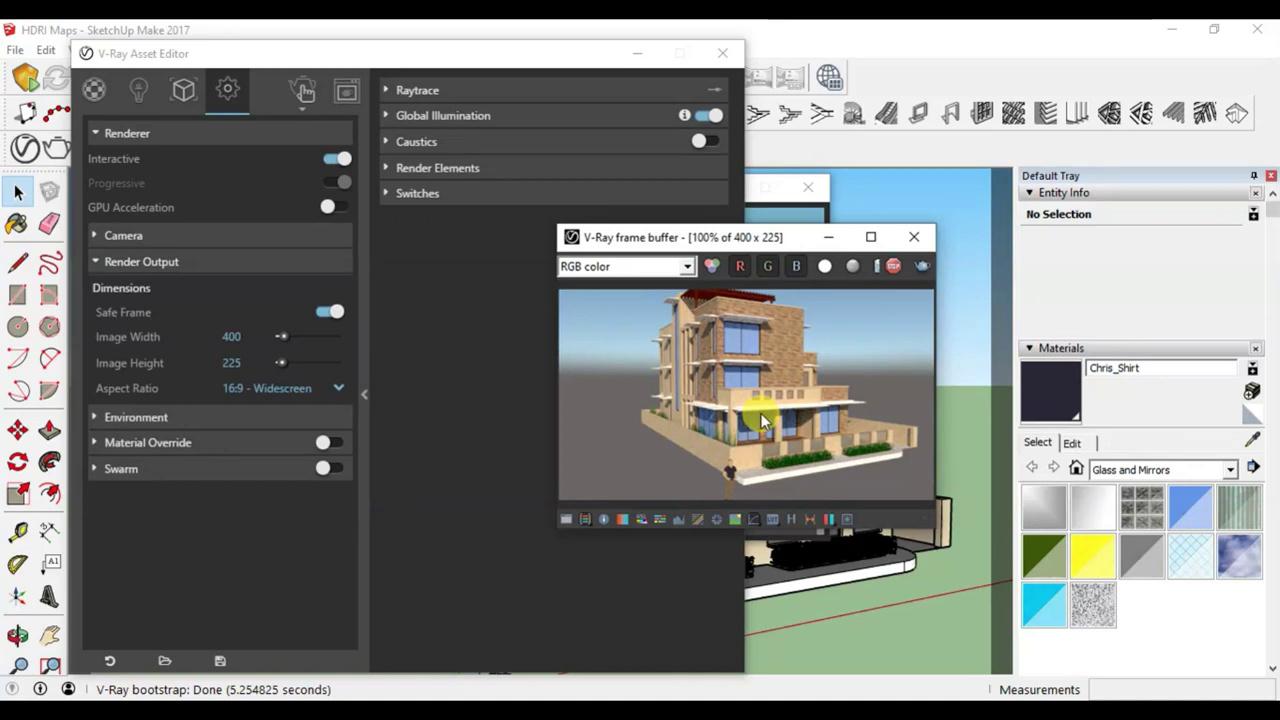
{"action": "left_click_drag", "start_coordinate": [711, 245], "coordinate": [981, 84]}
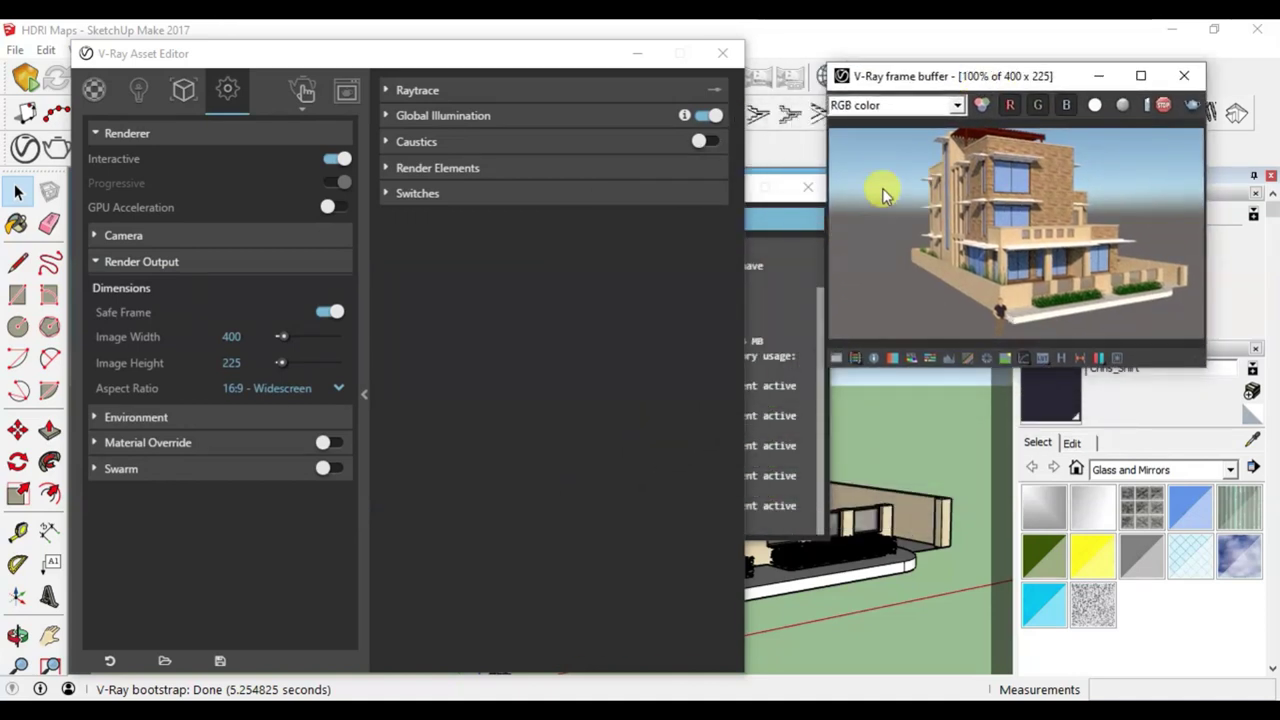
Move the progress log down, recheck SunLight, and minimise the Asset Editor.
{"action": "left_click", "coordinate": [790, 222]}
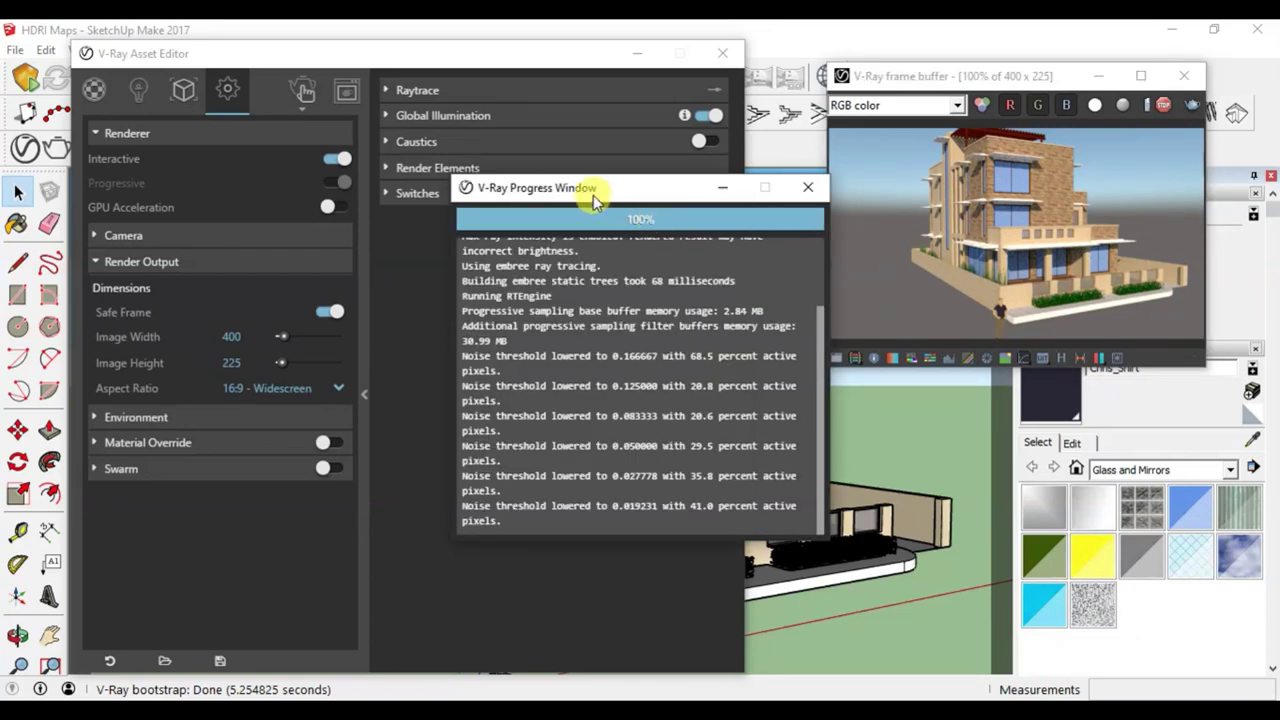
{"action": "left_click_drag", "start_coordinate": [593, 200], "coordinate": [803, 622]}
{"action": "left_click", "coordinate": [1001, 84]}
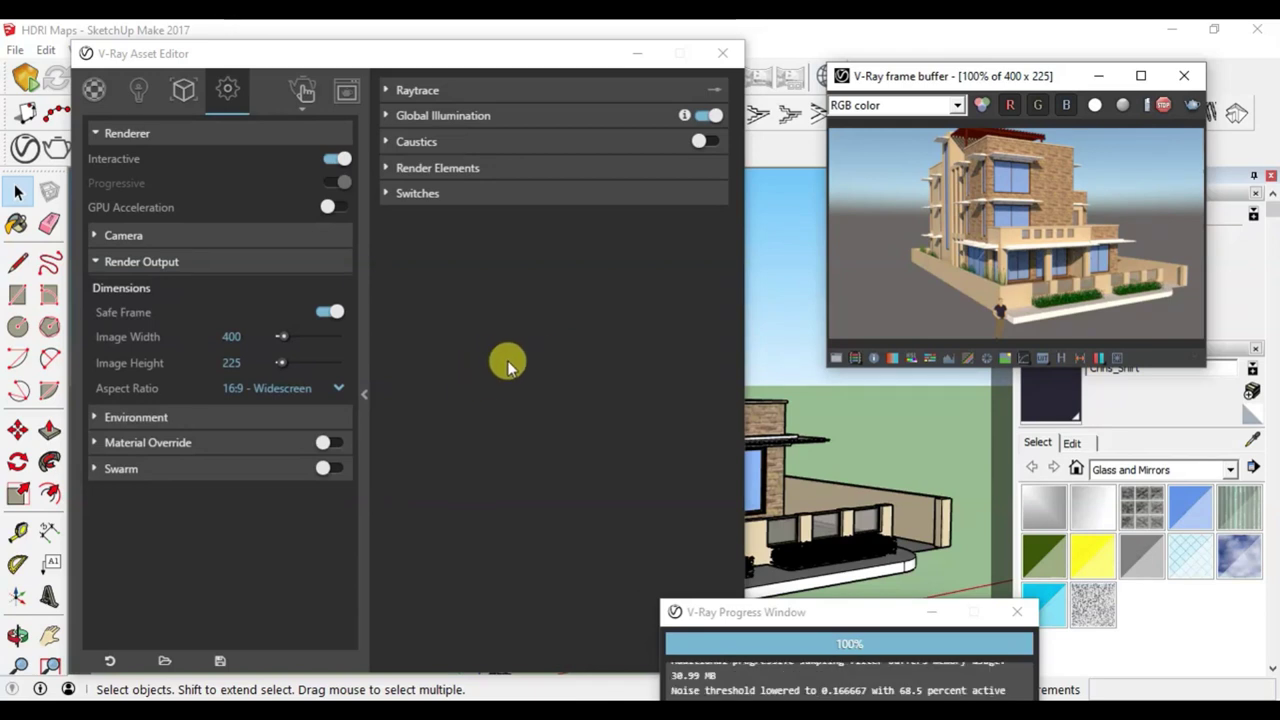
{"action": "left_click", "coordinate": [139, 92]}
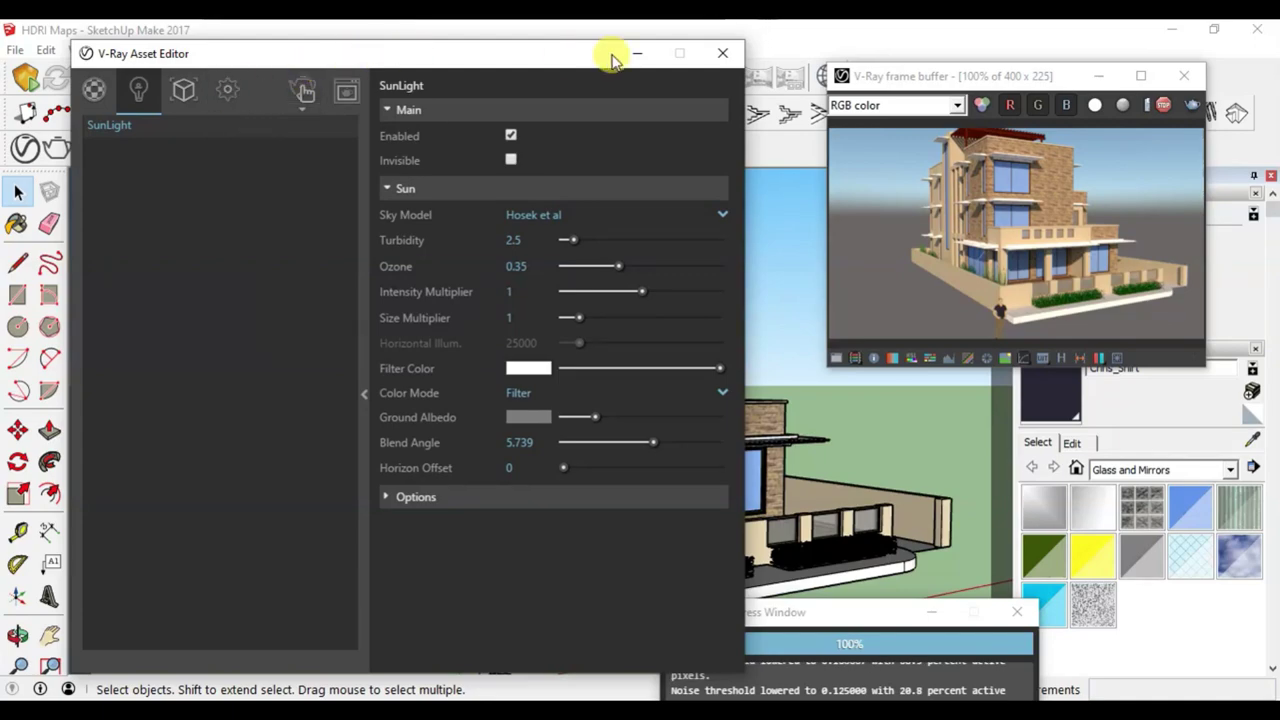
{"action": "left_click", "coordinate": [645, 57]}
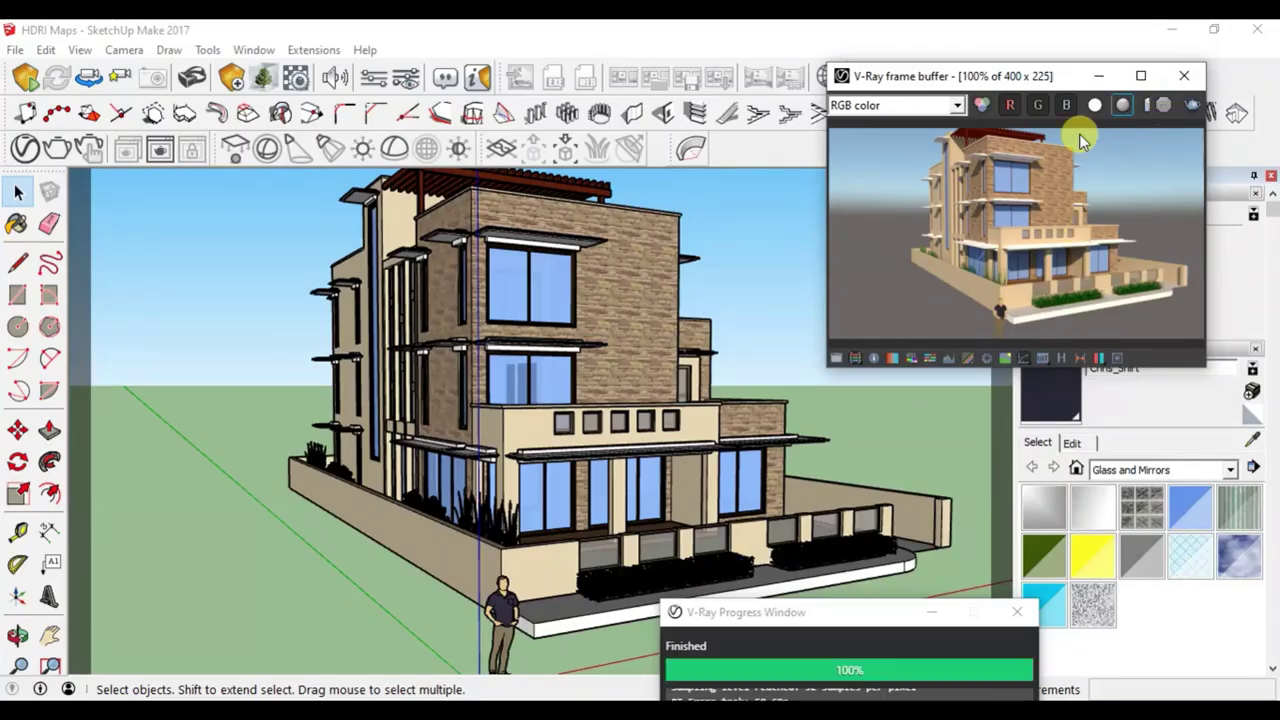
Place a V-Ray dome light on the ground beside the house wall.
{"action": "left_click_drag", "start_coordinate": [900, 88], "coordinate": [1035, 211]}
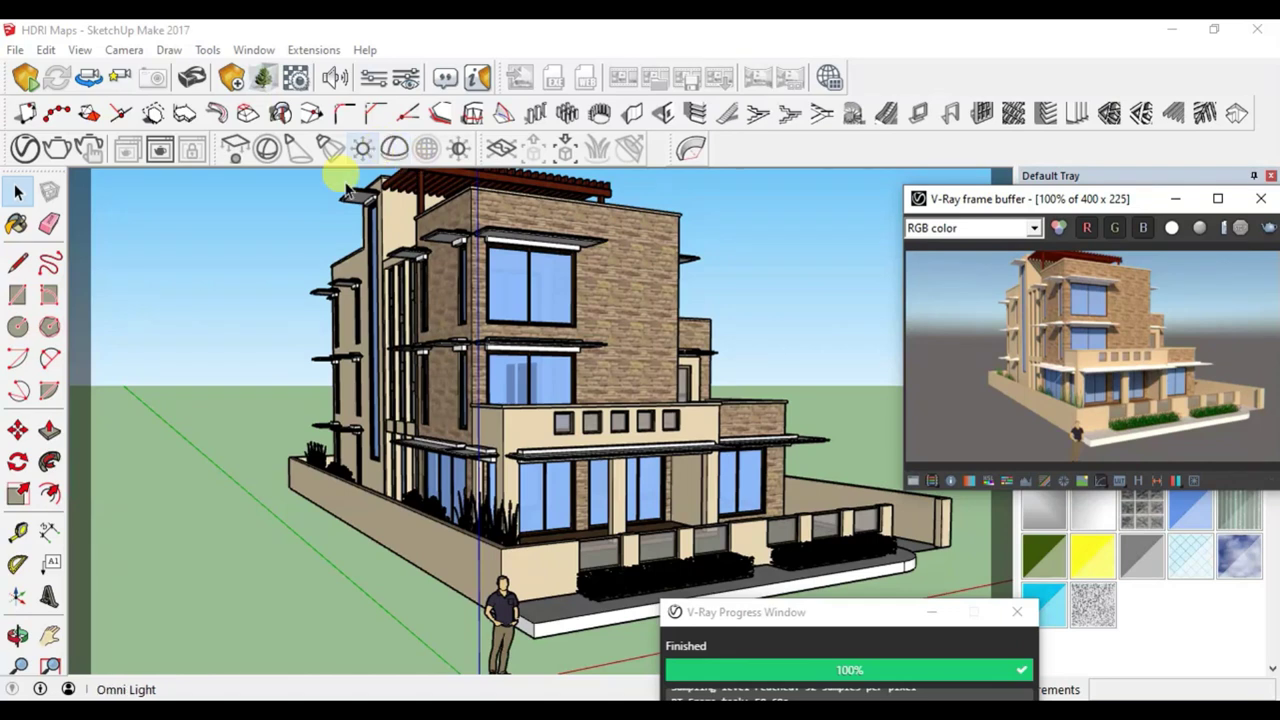
{"action": "left_click", "coordinate": [394, 148]}
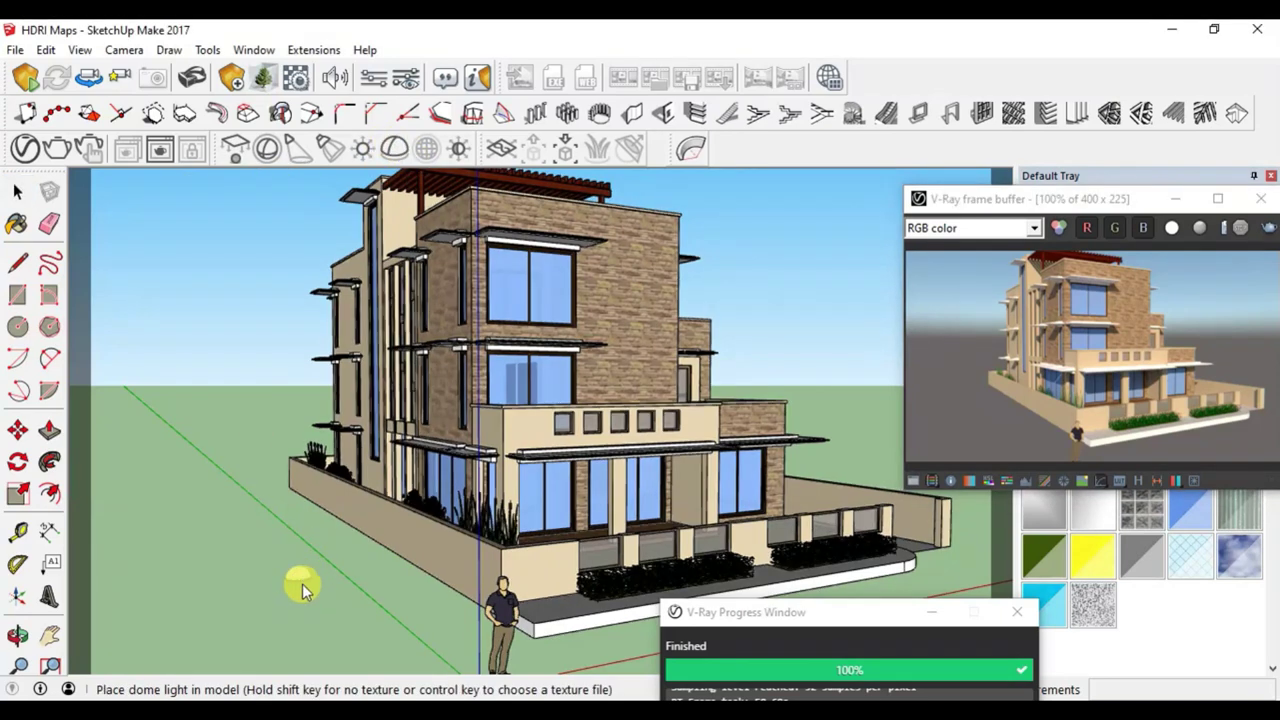
{"action": "scroll", "coordinate": [320, 597], "scroll_direction": "up", "scroll_amount": 3}
{"action": "scroll", "coordinate": [320, 598], "scroll_direction": "up", "scroll_amount": 3}
{"action": "scroll", "coordinate": [340, 615], "scroll_direction": "up", "scroll_amount": 3}
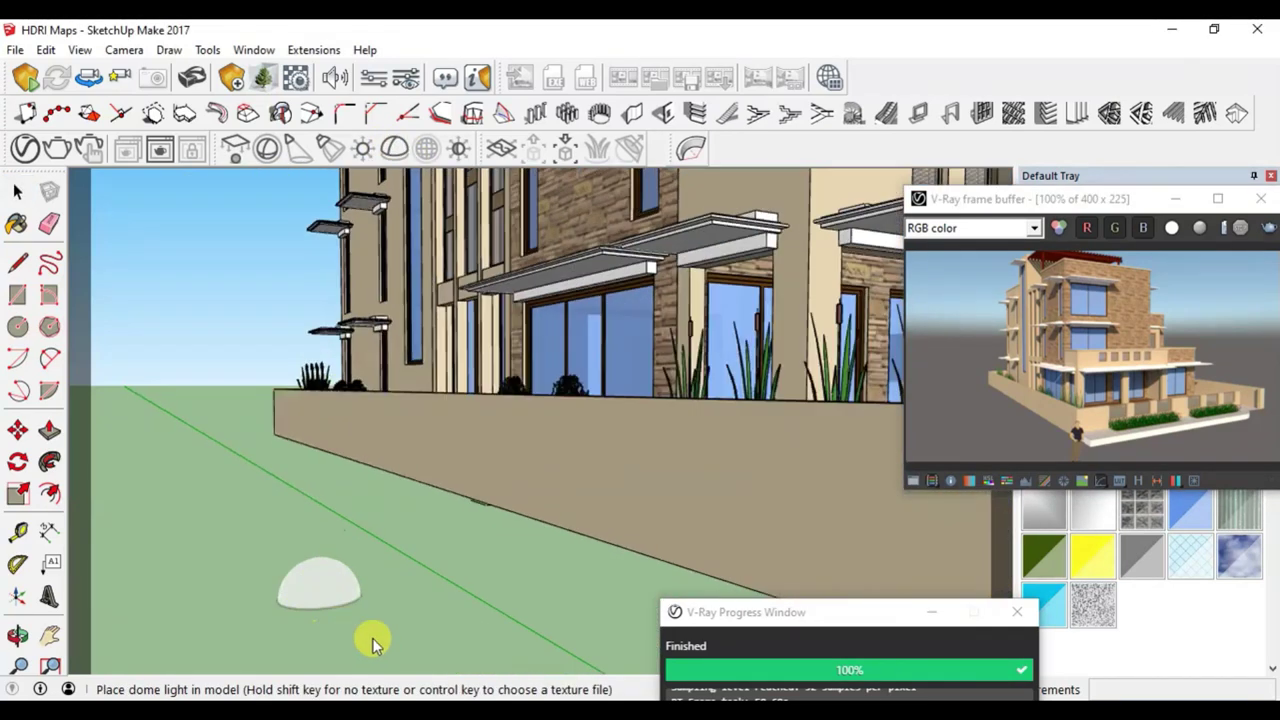
{"action": "left_click", "coordinate": [295, 625]}
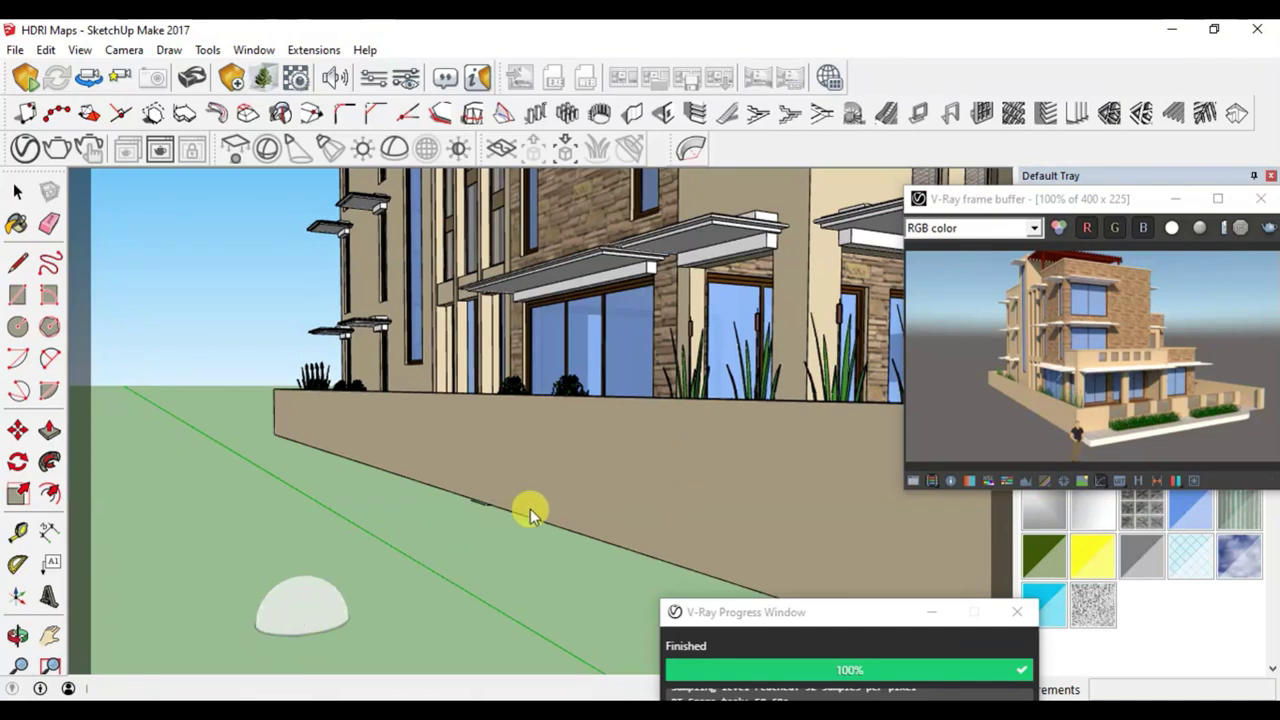
{"action": "key", "text": "space"}
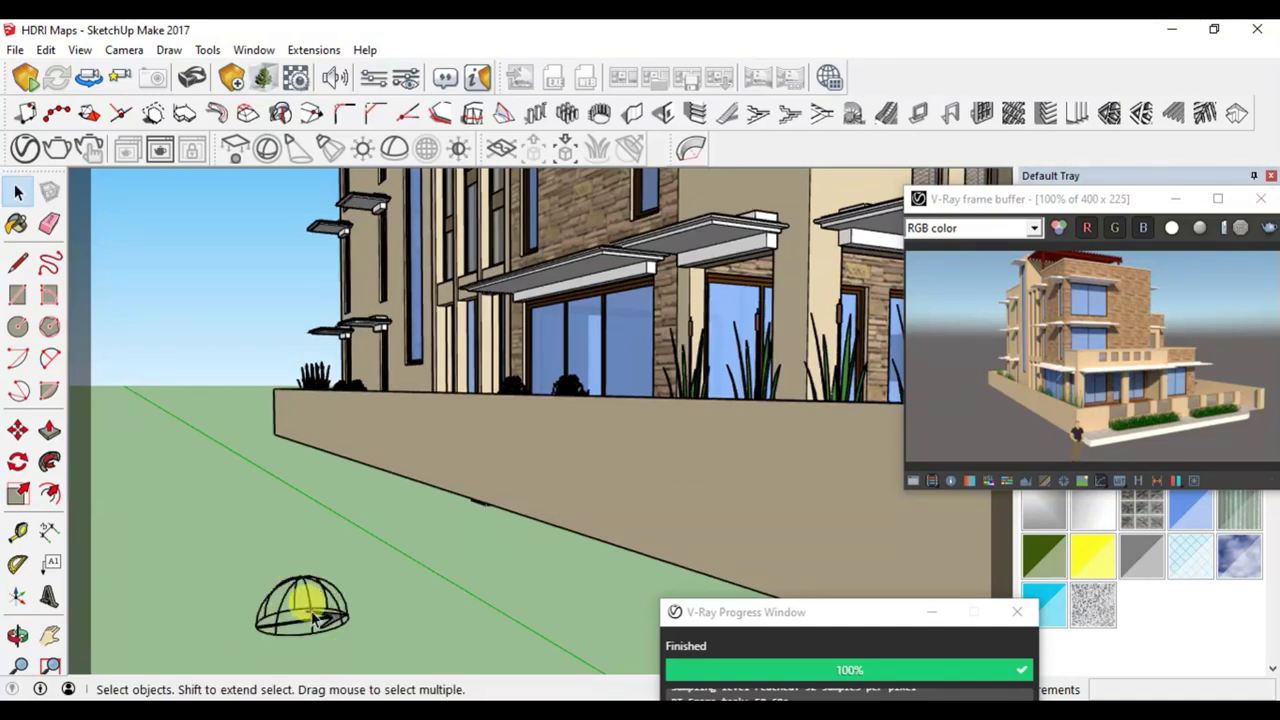
Scale the dome light up uniformly by about 4.68.
{"action": "mouse_move", "coordinate": [447, 483]}
{"action": "middle_mouse_down"}
{"action": "mouse_move", "coordinate": [408, 508]}
{"action": "mouse_move", "coordinate": [420, 525]}
{"action": "middle_mouse_up"}
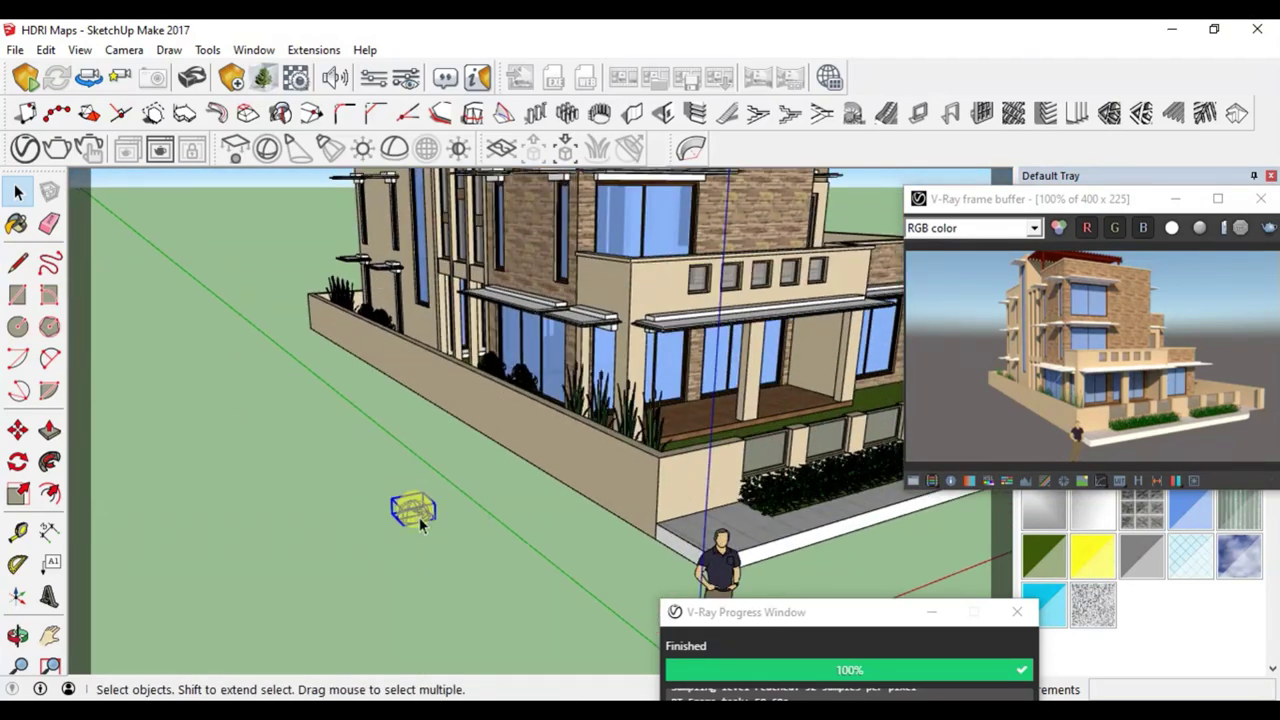
{"action": "key", "text": "s"}
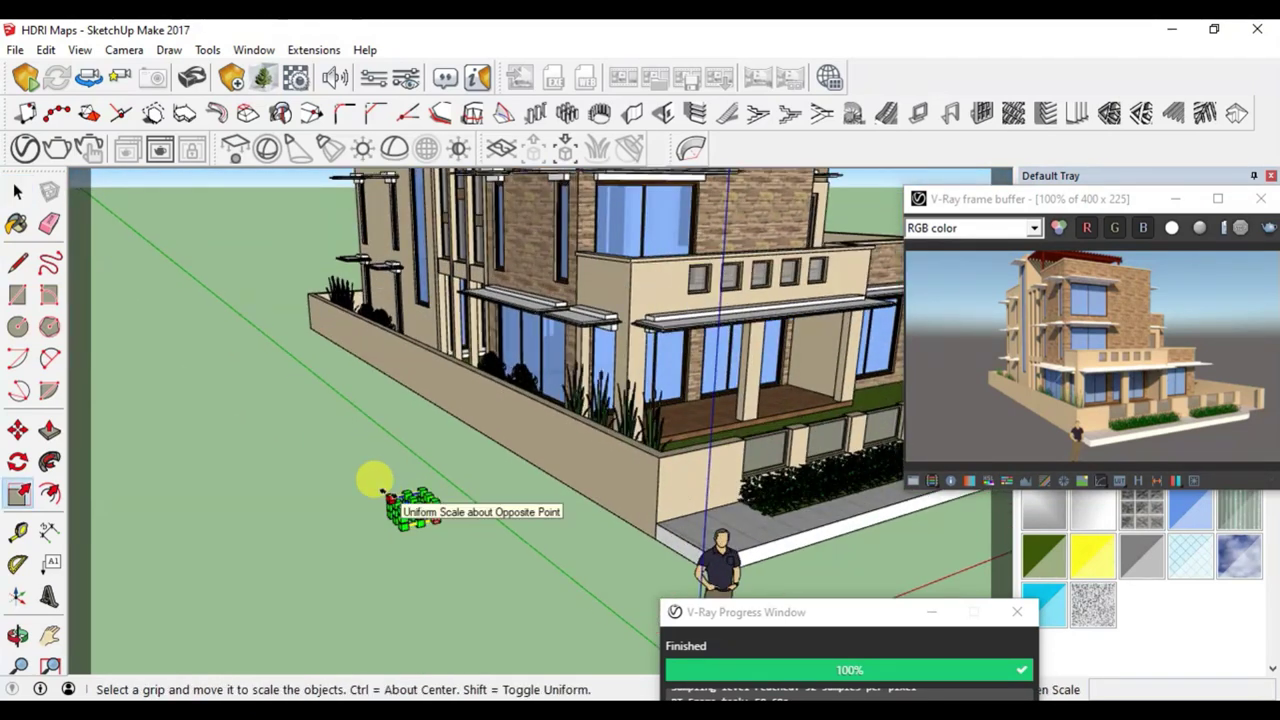
{"action": "left_click_drag", "start_coordinate": [384, 491], "coordinate": [232, 428]}
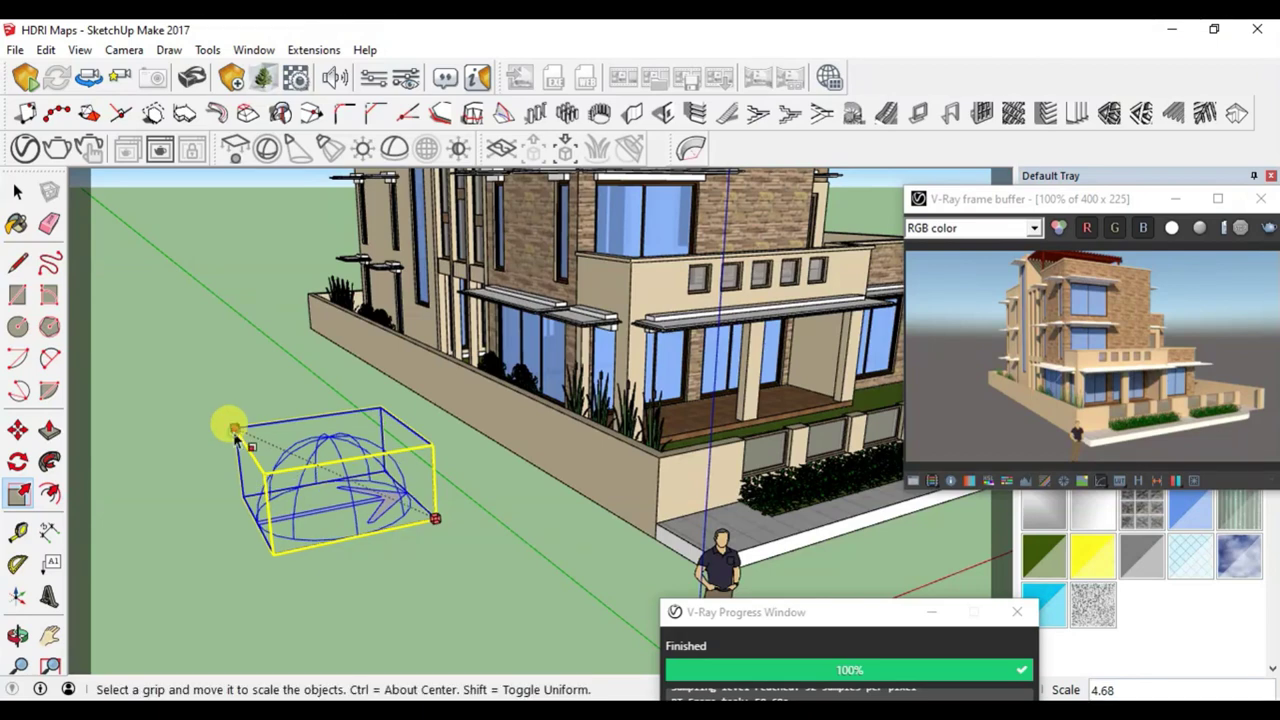
{"action": "key", "text": "space"}
{"action": "left_click", "coordinate": [414, 594]}
Inspect the enlarged dome around the house, then bring up its Asset Editor settings.
{"action": "scroll", "coordinate": [414, 594], "scroll_direction": "up", "scroll_amount": 3}
{"action": "mouse_move", "coordinate": [414, 594]}
{"action": "middle_mouse_down"}
{"action": "mouse_move", "coordinate": [440, 512]}
{"action": "mouse_move", "coordinate": [666, 600]}
{"action": "mouse_move", "coordinate": [512, 605]}
{"action": "mouse_move", "coordinate": [406, 585]}
{"action": "middle_mouse_up"}
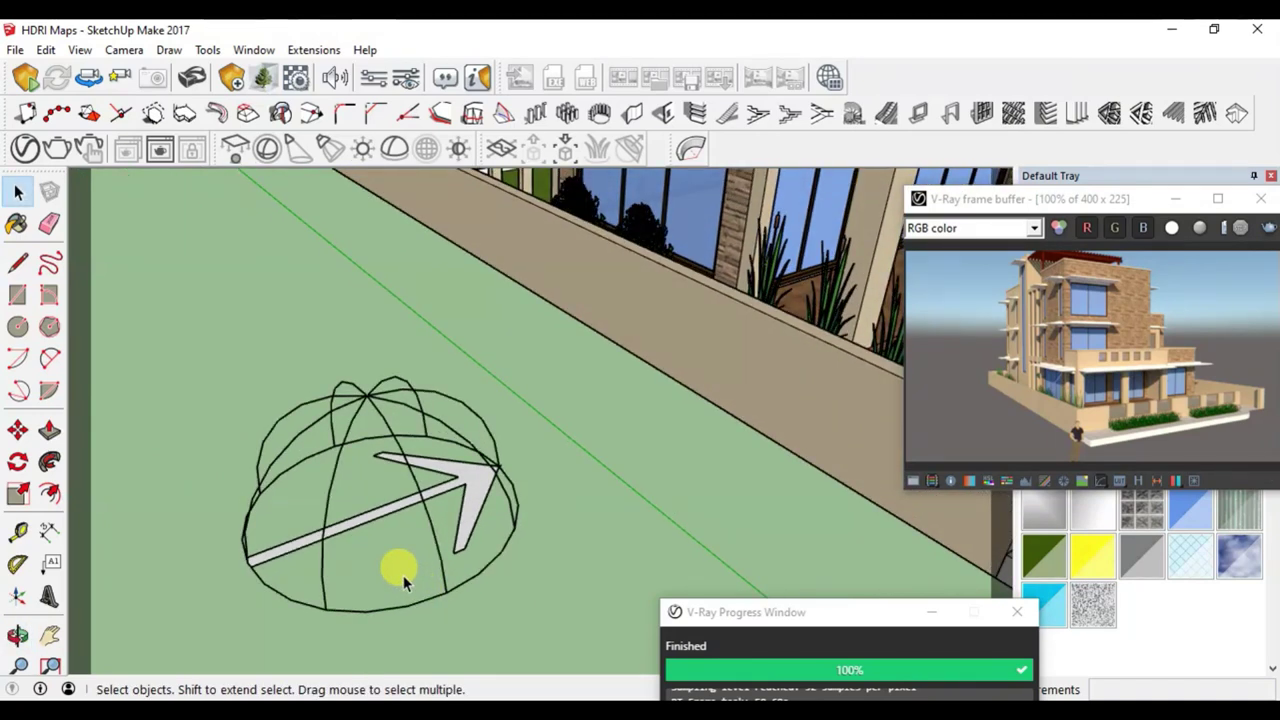
{"action": "scroll", "coordinate": [362, 582], "scroll_direction": "down", "scroll_amount": 2}
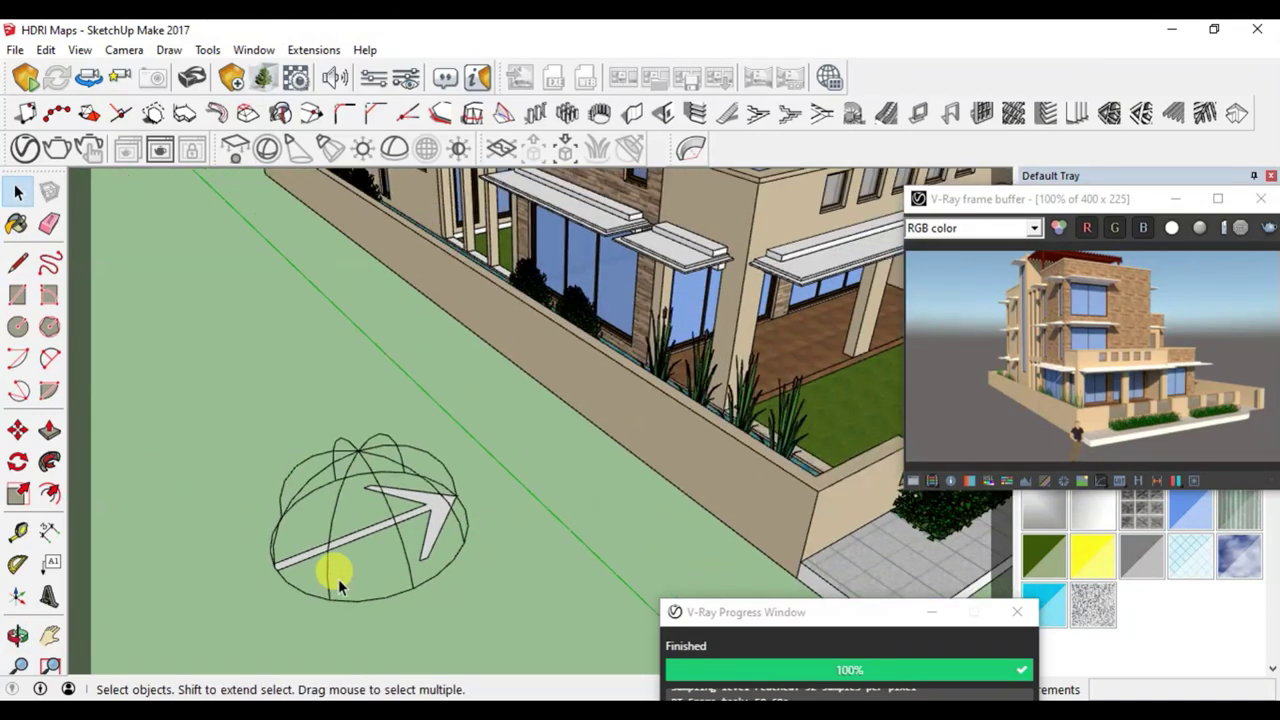
{"action": "scroll", "coordinate": [340, 595], "scroll_direction": "down", "scroll_amount": 2}
{"action": "scroll", "coordinate": [420, 592], "scroll_direction": "up", "scroll_amount": 2}
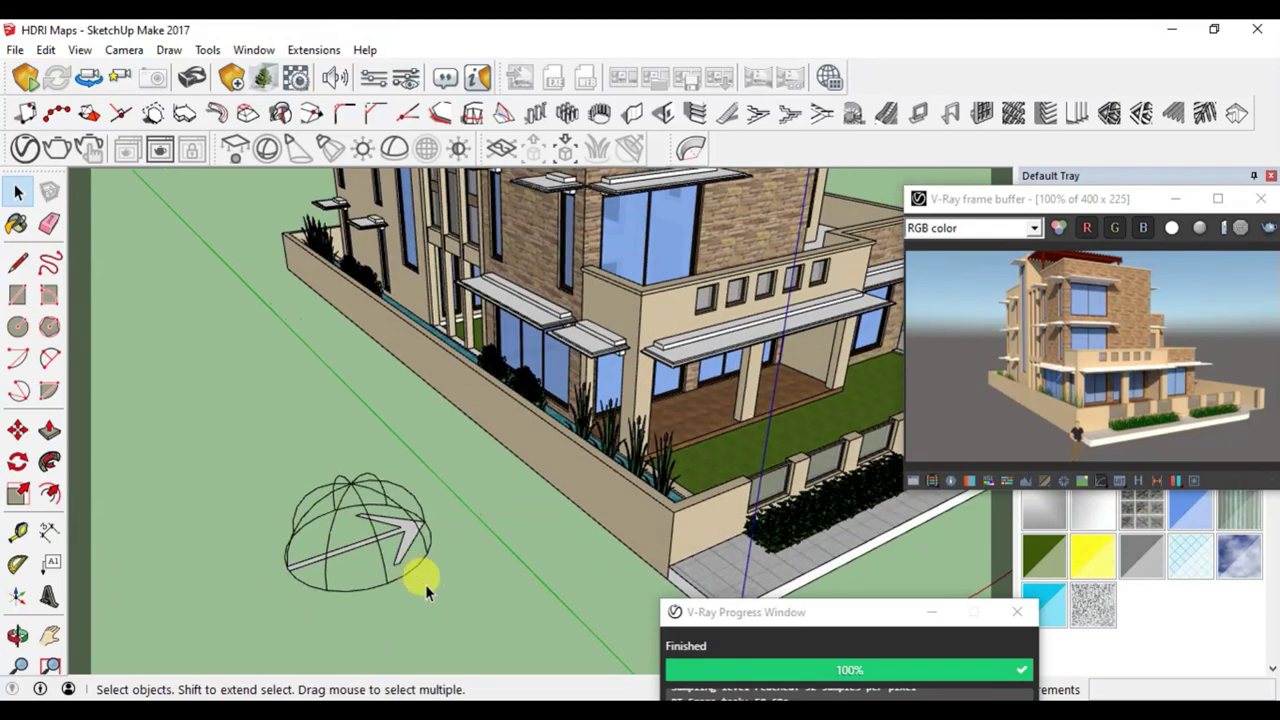
{"action": "scroll", "coordinate": [355, 565], "scroll_direction": "up", "scroll_amount": 2}
{"action": "scroll", "coordinate": [355, 564], "scroll_direction": "down", "scroll_amount": 1}
{"action": "scroll", "coordinate": [360, 575], "scroll_direction": "down", "scroll_amount": 2}
{"action": "mouse_move", "coordinate": [367, 583]}
{"action": "middle_mouse_down"}
{"action": "mouse_move", "coordinate": [413, 601]}
{"action": "mouse_move", "coordinate": [405, 590]}
{"action": "middle_mouse_up"}
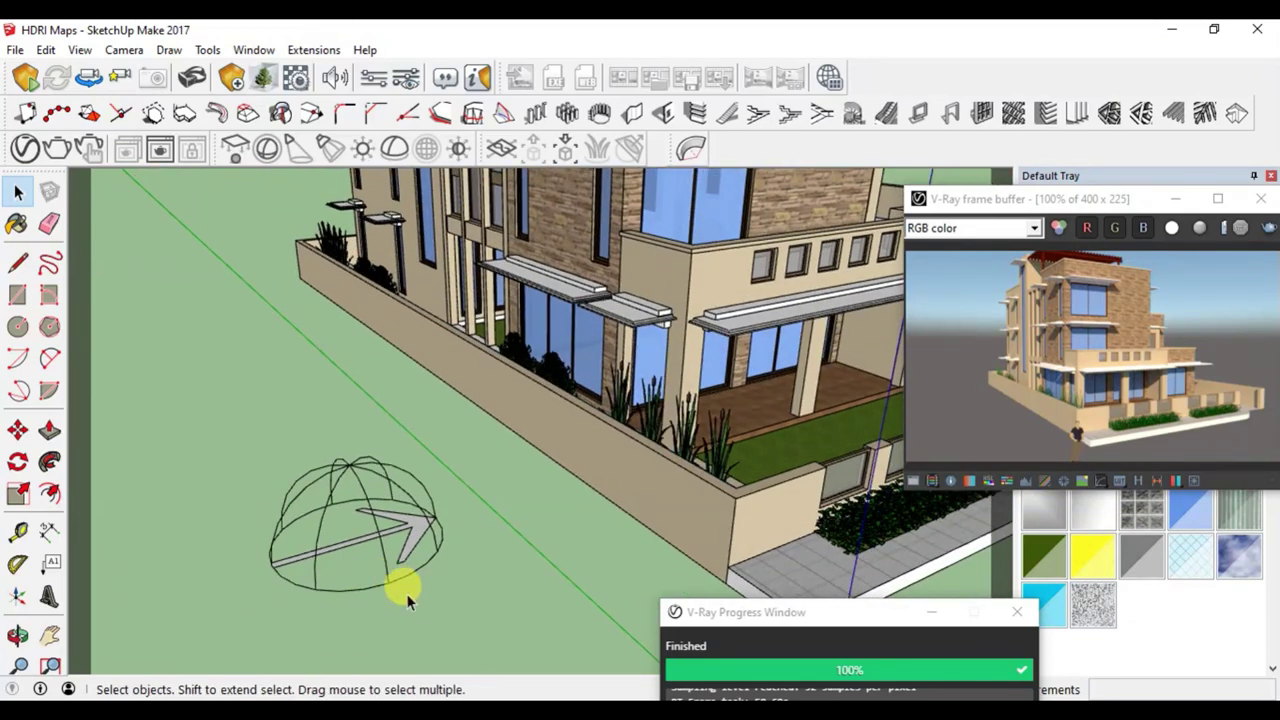
{"action": "scroll", "coordinate": [376, 570], "scroll_direction": "up", "scroll_amount": 2}
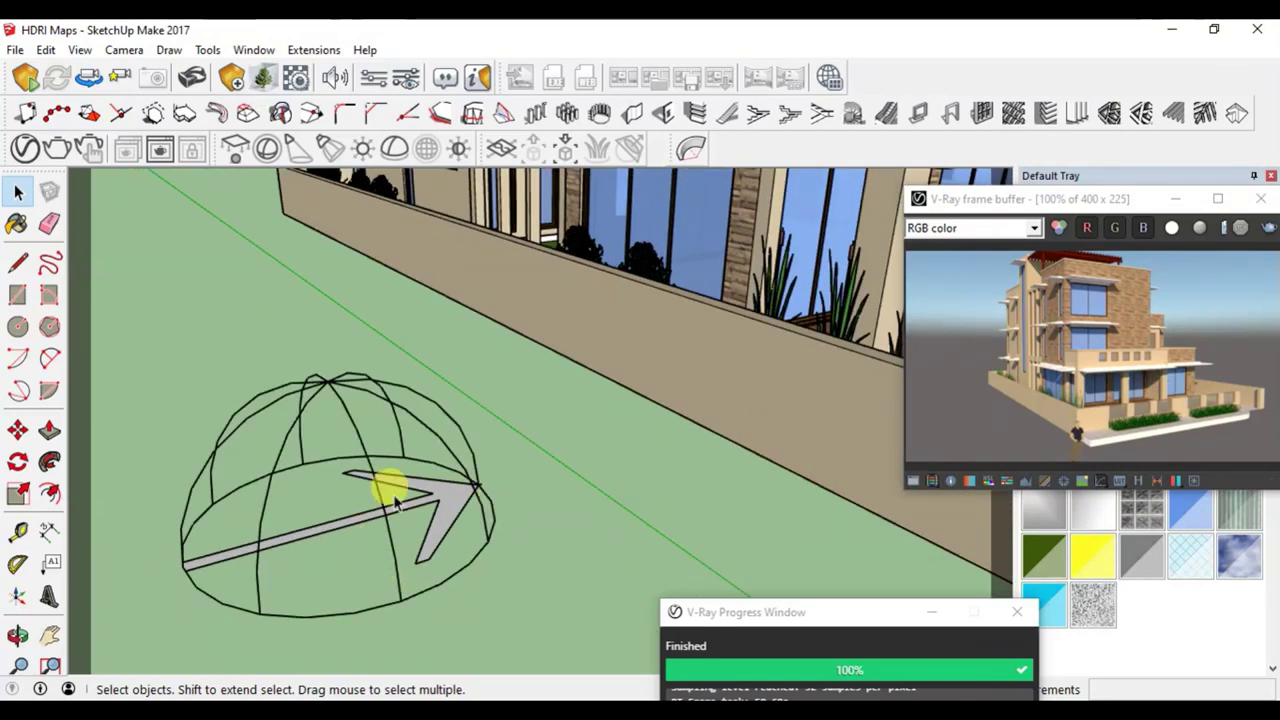
{"action": "scroll", "coordinate": [330, 540], "scroll_direction": "down", "scroll_amount": 3}
{"action": "scroll", "coordinate": [310, 532], "scroll_direction": "down", "scroll_amount": 1}
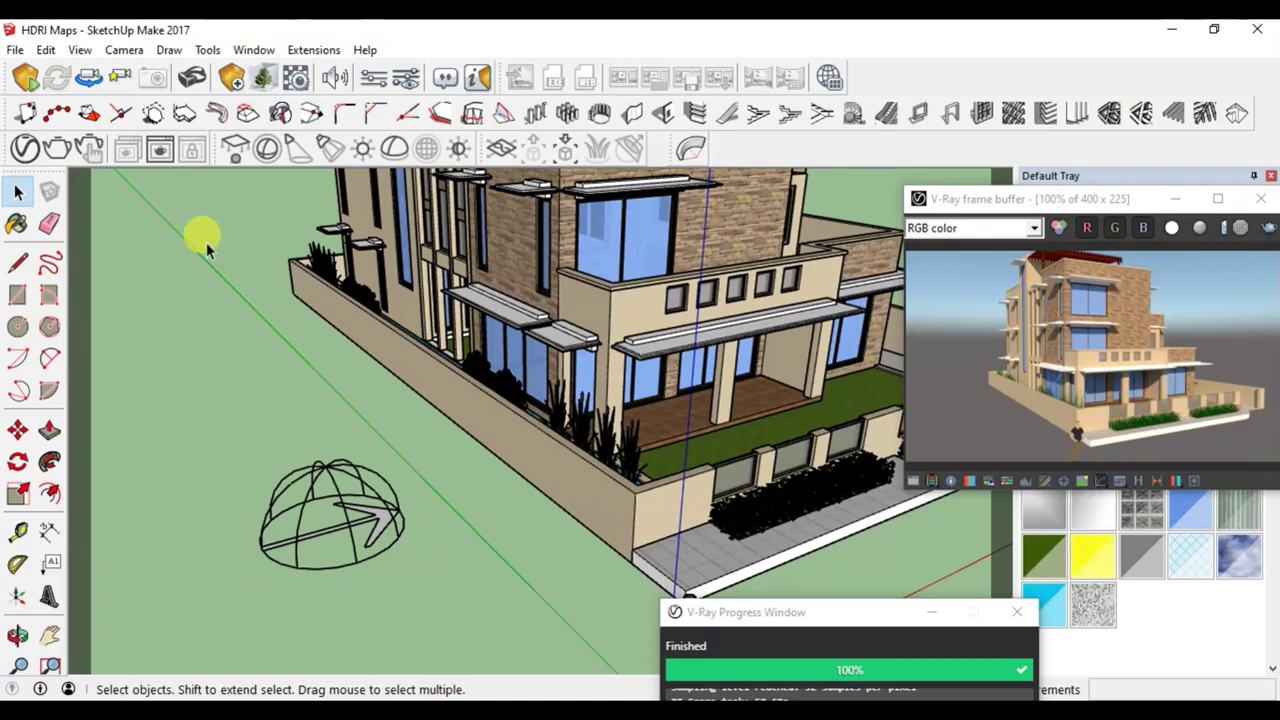
{"action": "left_click", "coordinate": [30, 150]}
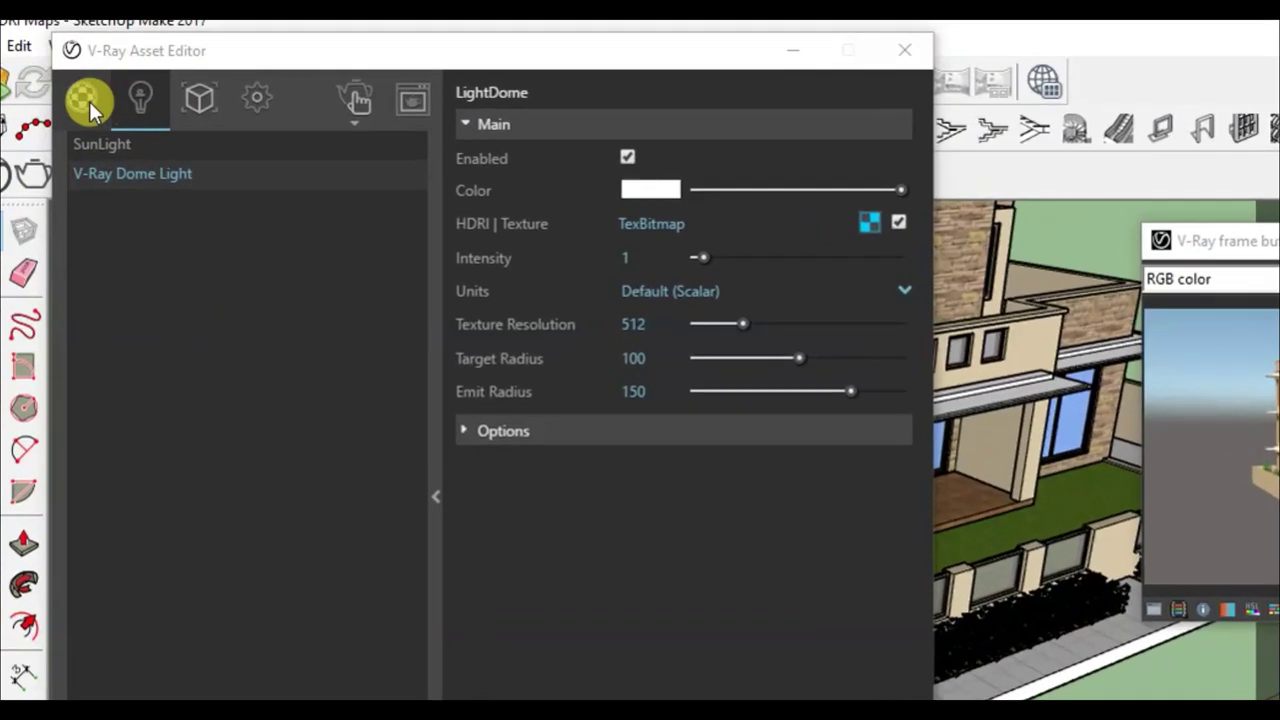
Return to the dome light settings and start a fresh render under the dome light.
{"action": "left_click", "coordinate": [94, 89]}
{"action": "left_click", "coordinate": [139, 100]}
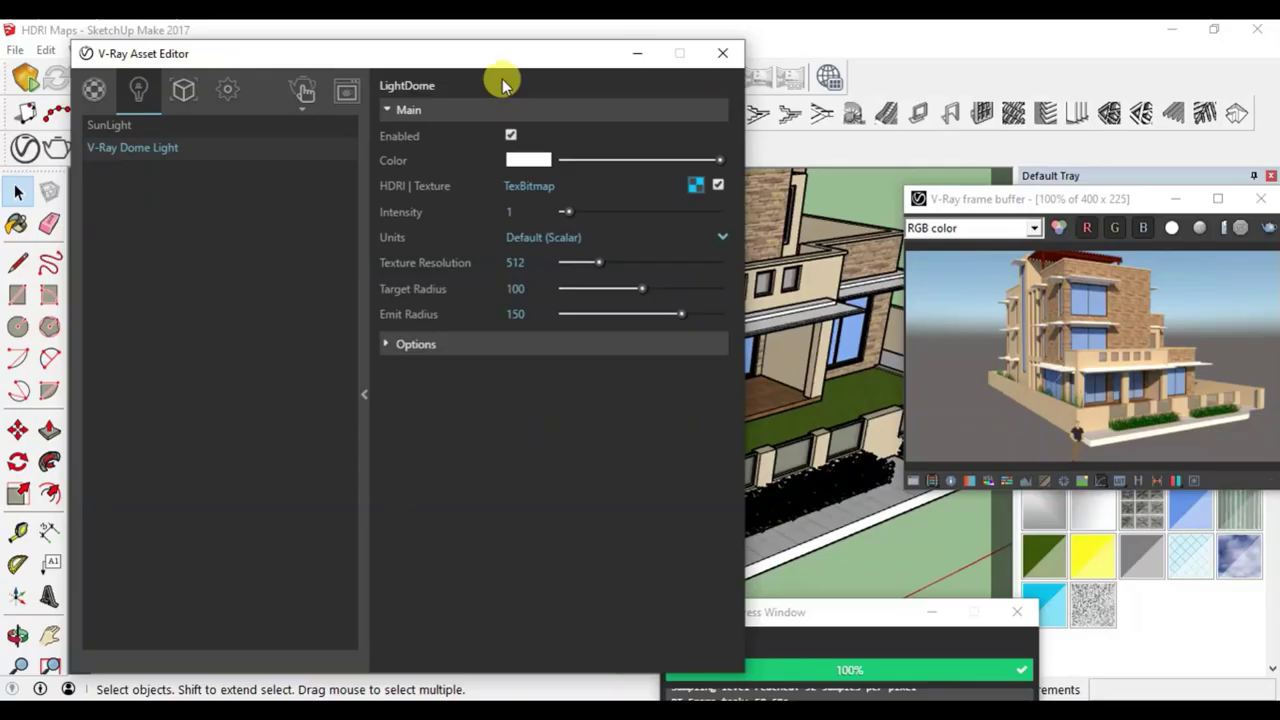
{"action": "left_click_drag", "start_coordinate": [1030, 200], "coordinate": [992, 83]}
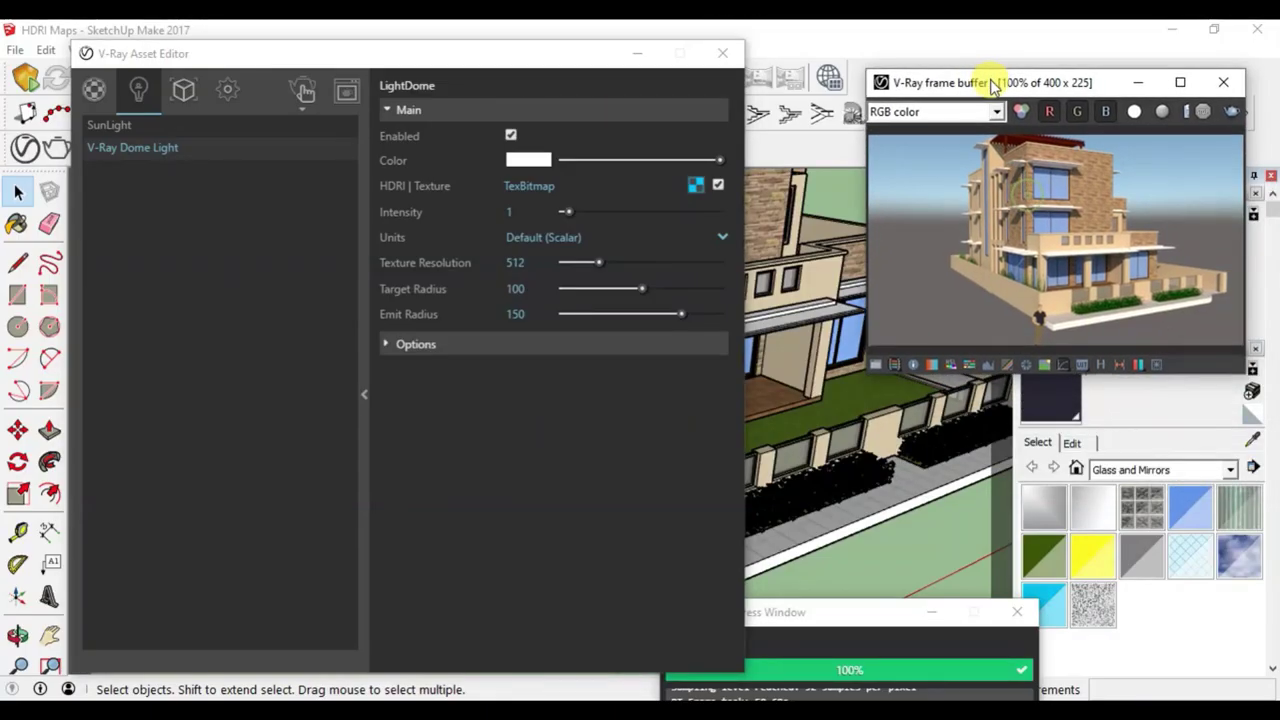
{"action": "left_click", "coordinate": [1232, 113]}
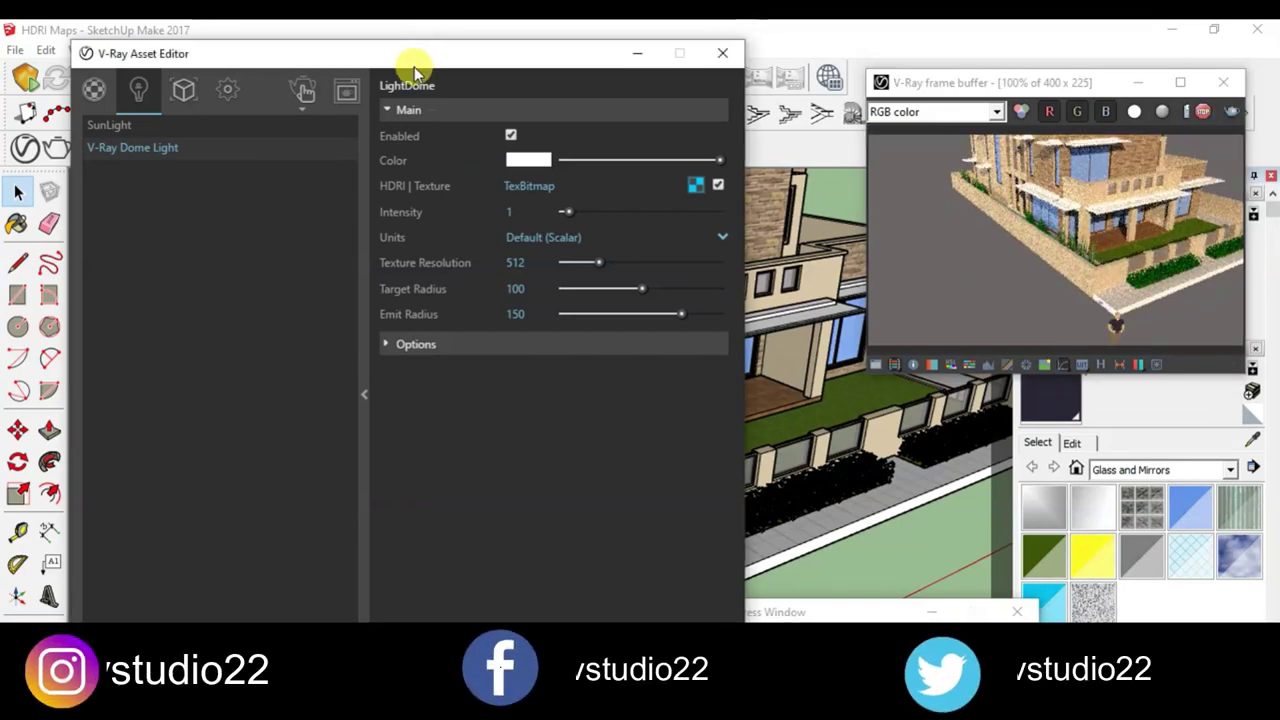
Frame a closer frontal view of the house and re-render it.
{"action": "left_click_drag", "start_coordinate": [414, 55], "coordinate": [222, 127]}
{"action": "middle_click_drag", "start_coordinate": [765, 390], "coordinate": [740, 315]}
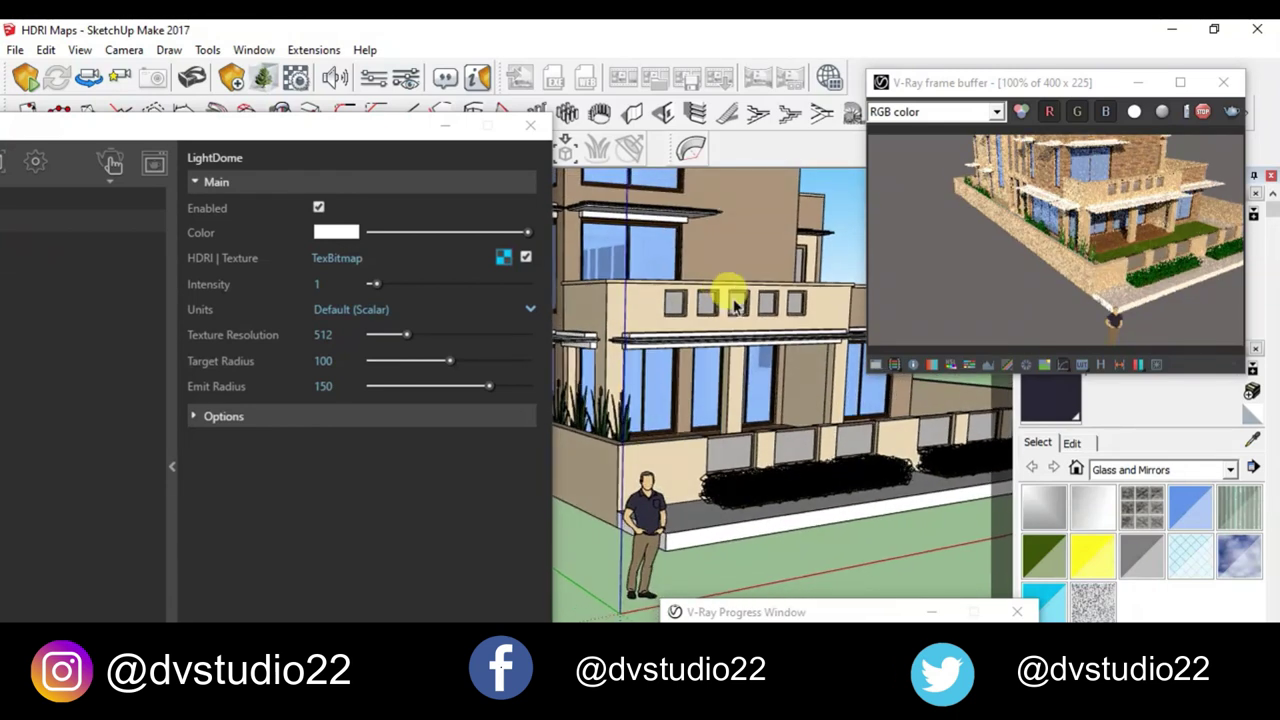
{"action": "scroll", "coordinate": [710, 360], "scroll_direction": "up", "scroll_amount": 3}
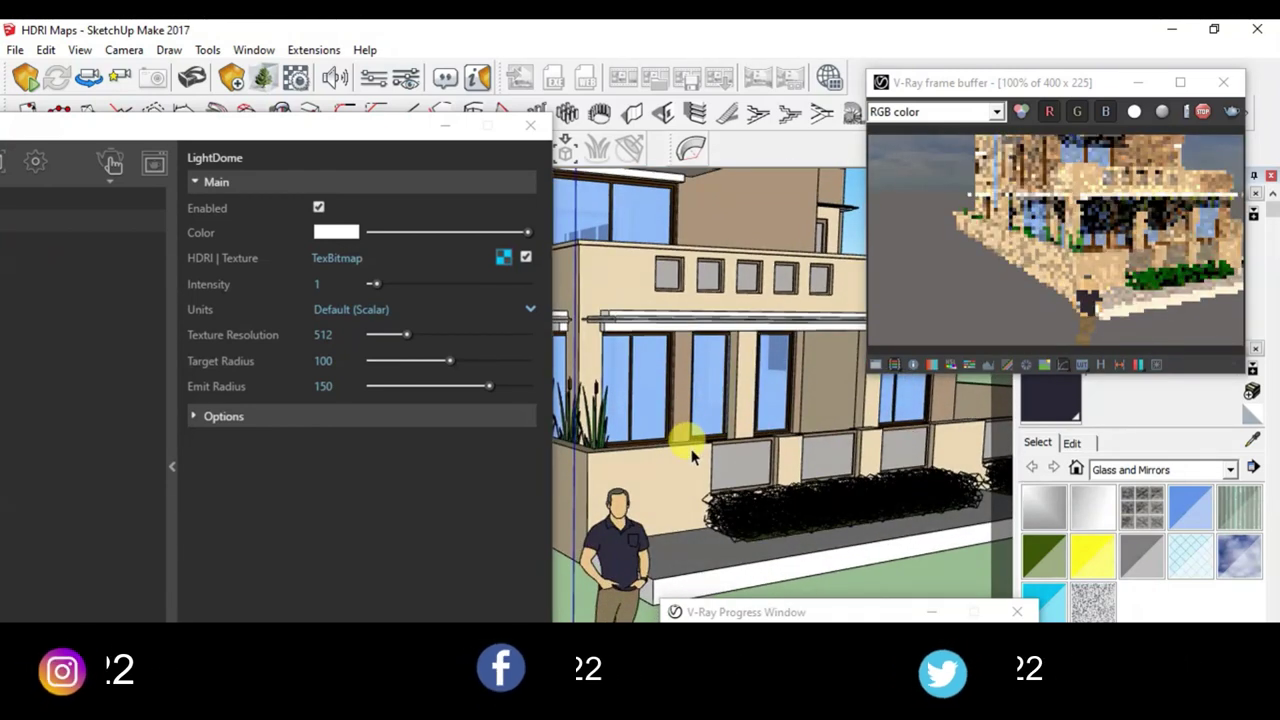
{"action": "left_click", "coordinate": [1068, 87]}
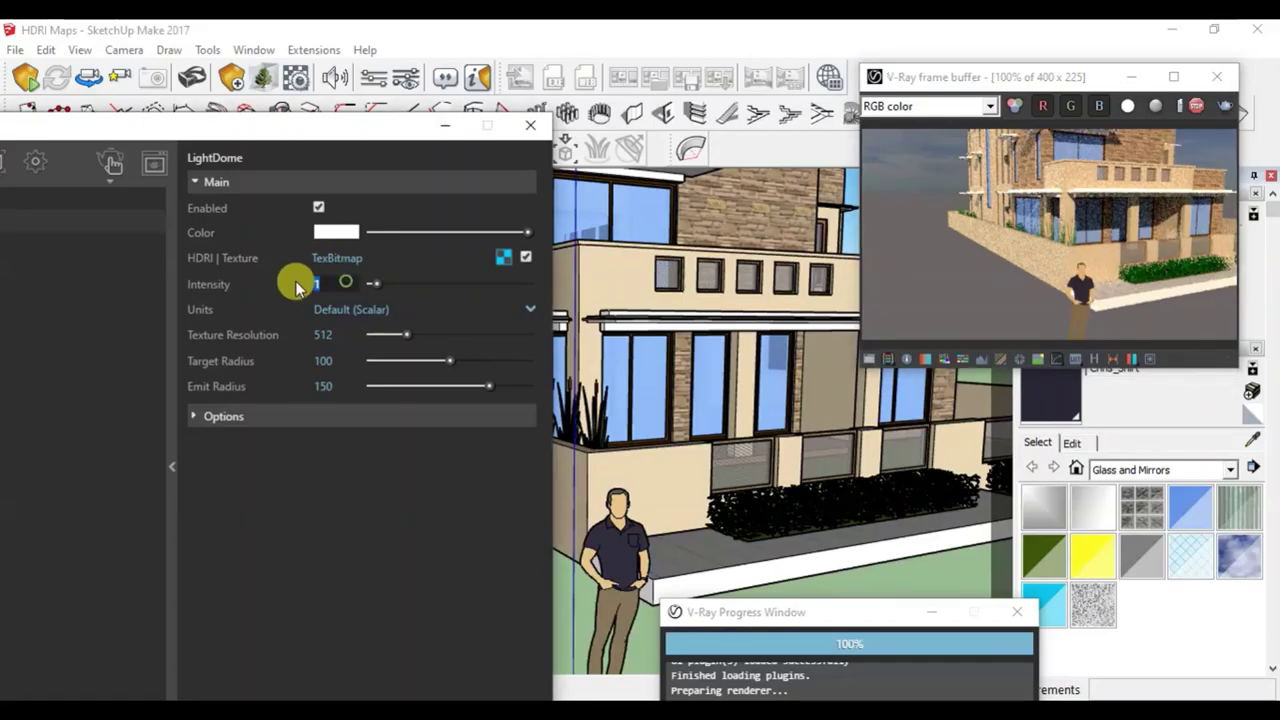
Set the dome light intensity to 3 and open its HDRI texture map settings.
{"action": "type", "text": "3"}
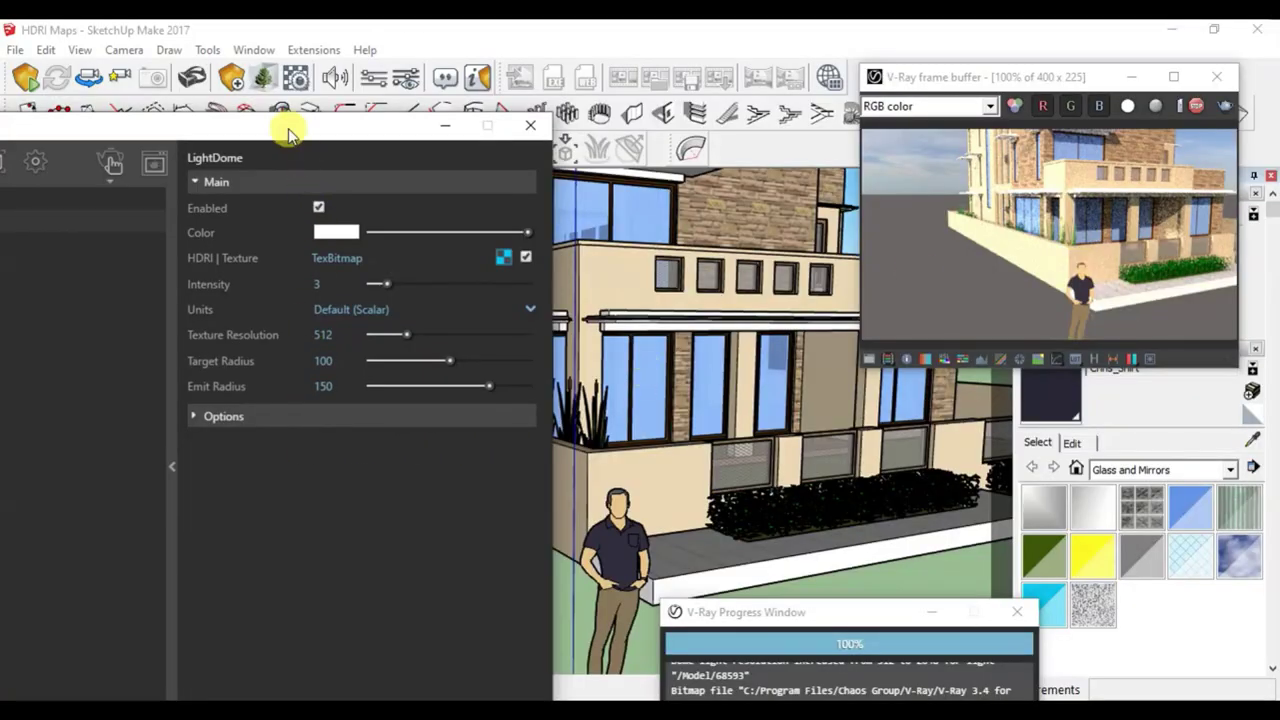
{"action": "left_click_drag", "start_coordinate": [288, 133], "coordinate": [350, 85]}
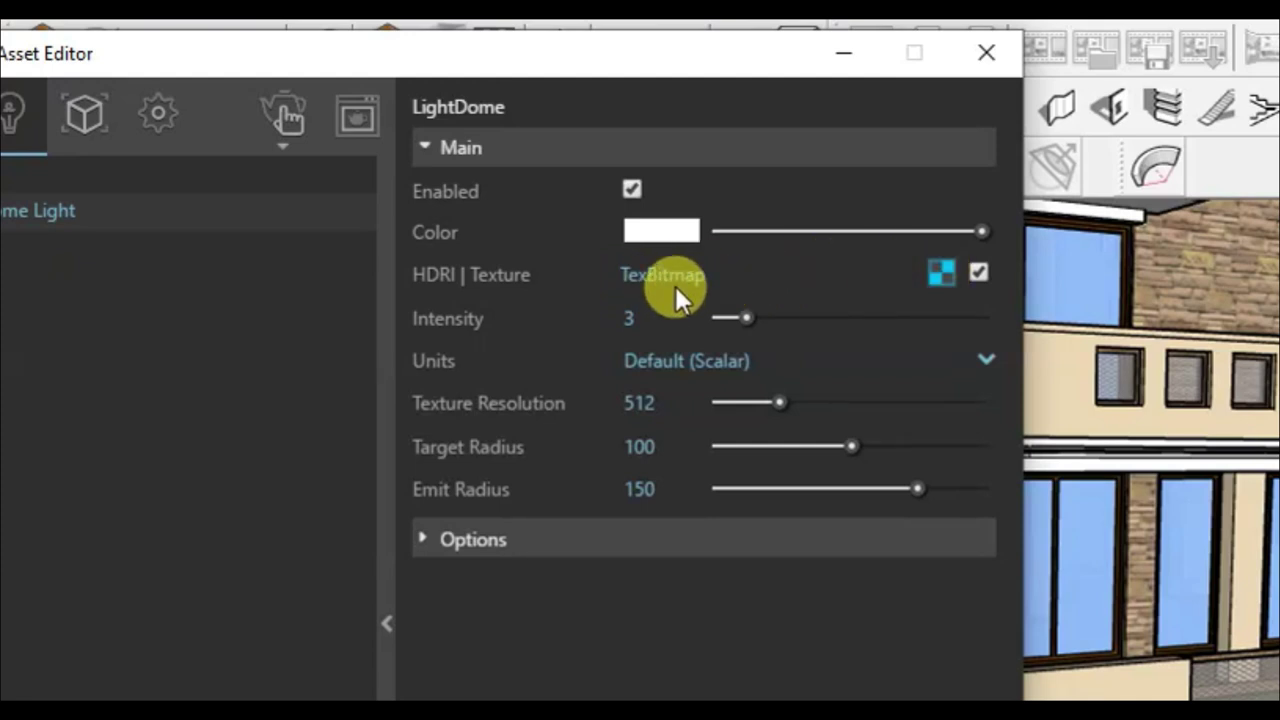
{"action": "left_click", "coordinate": [943, 270]}
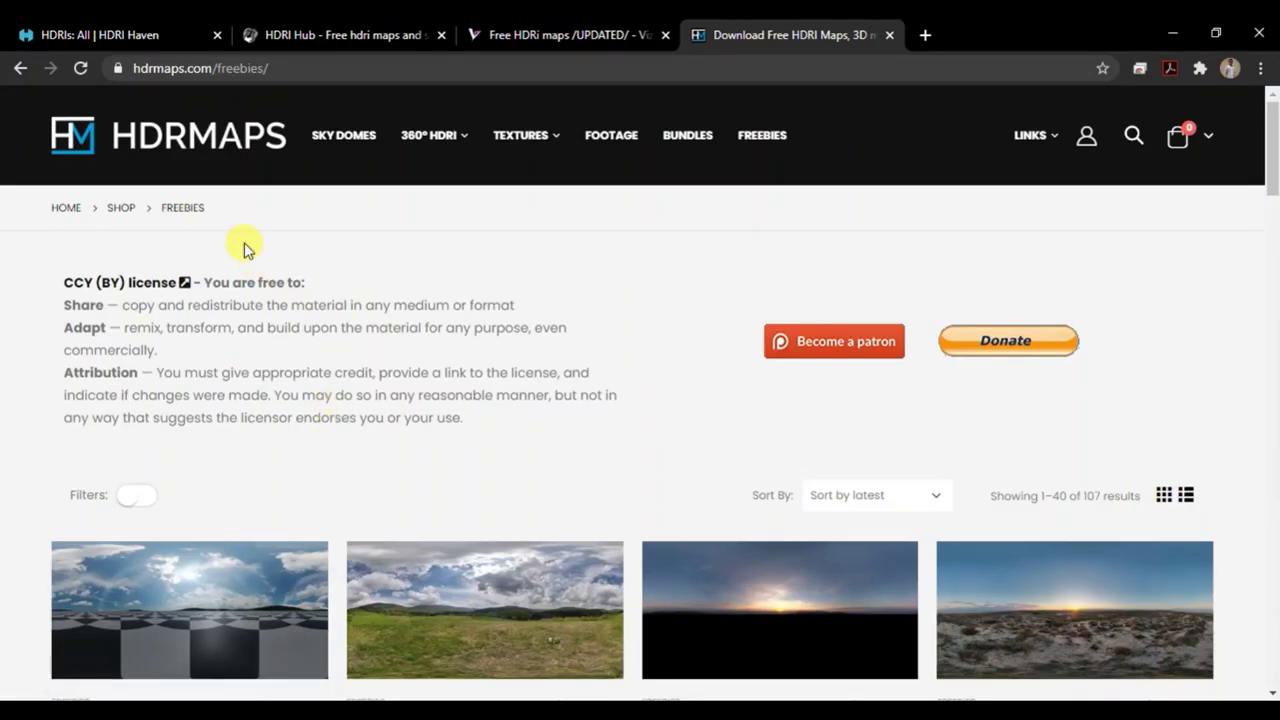
Browse the HDRI Haven catalogue of free HDRIs.
{"action": "left_click", "coordinate": [154, 40]}
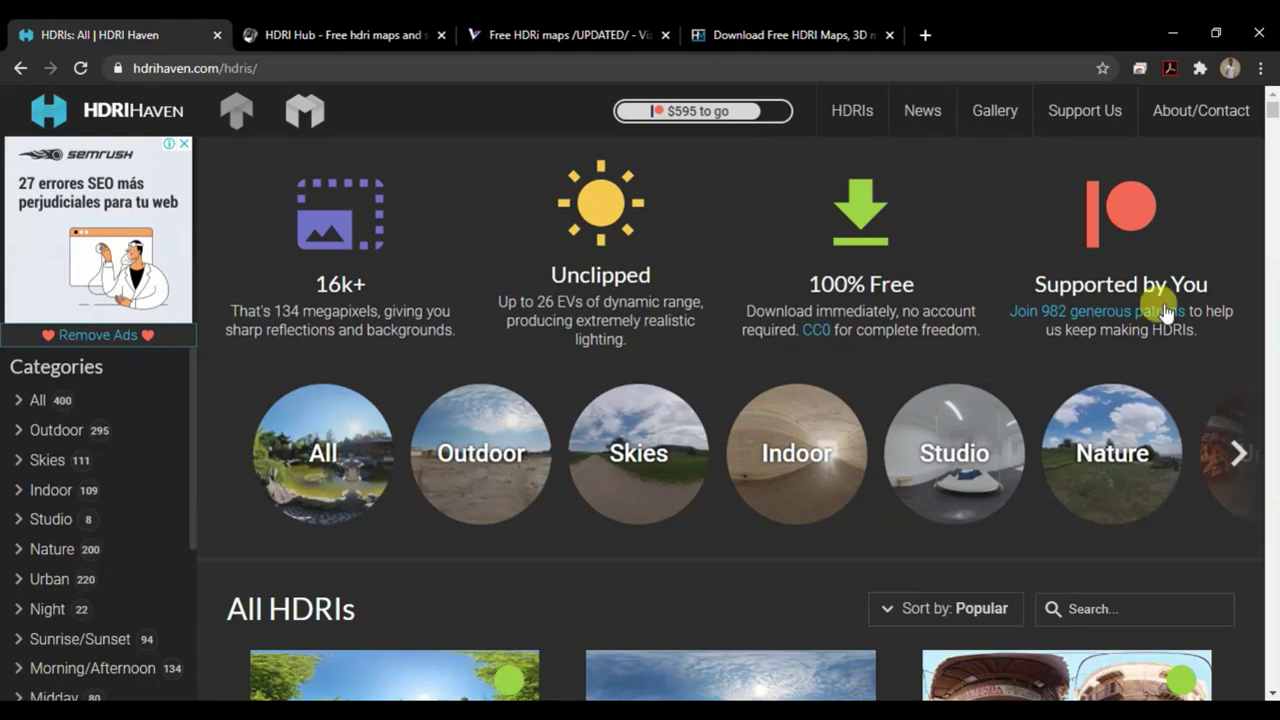
{"action": "scroll", "coordinate": [1262, 245], "scroll_direction": "down", "scroll_amount": 1}
{"action": "scroll", "coordinate": [1262, 240], "scroll_direction": "down", "scroll_amount": 1}
{"action": "scroll", "coordinate": [1262, 232], "scroll_direction": "down", "scroll_amount": 2}
{"action": "scroll", "coordinate": [1252, 225], "scroll_direction": "down", "scroll_amount": 2}
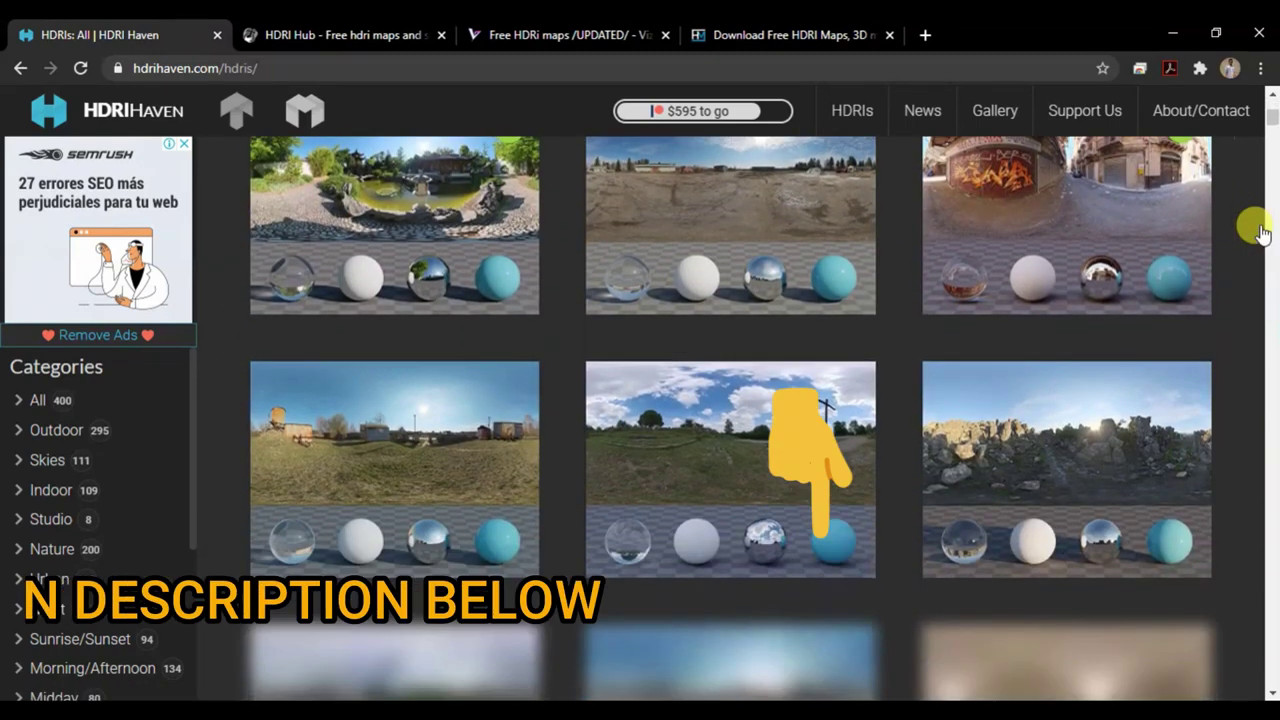
{"action": "scroll", "coordinate": [1252, 225], "scroll_direction": "down", "scroll_amount": 3}
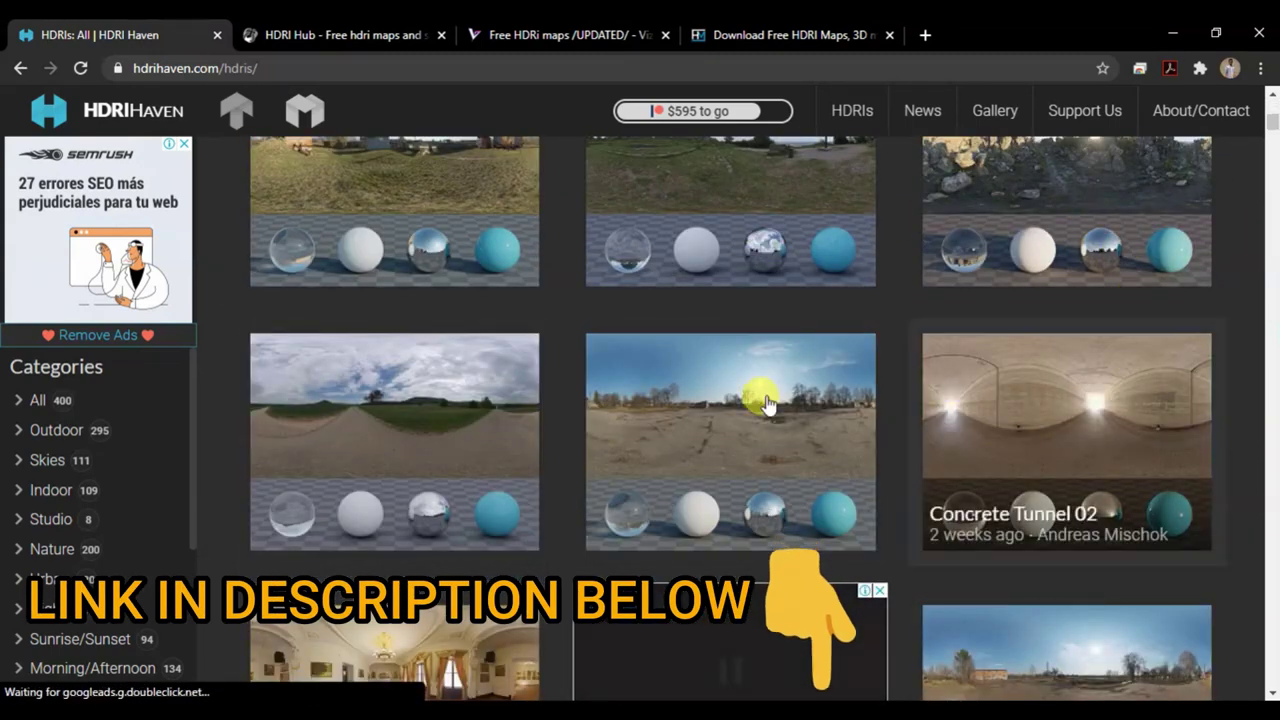
{"action": "scroll", "coordinate": [760, 390], "scroll_direction": "down", "scroll_amount": 2}
{"action": "scroll", "coordinate": [751, 394], "scroll_direction": "down", "scroll_amount": 2}
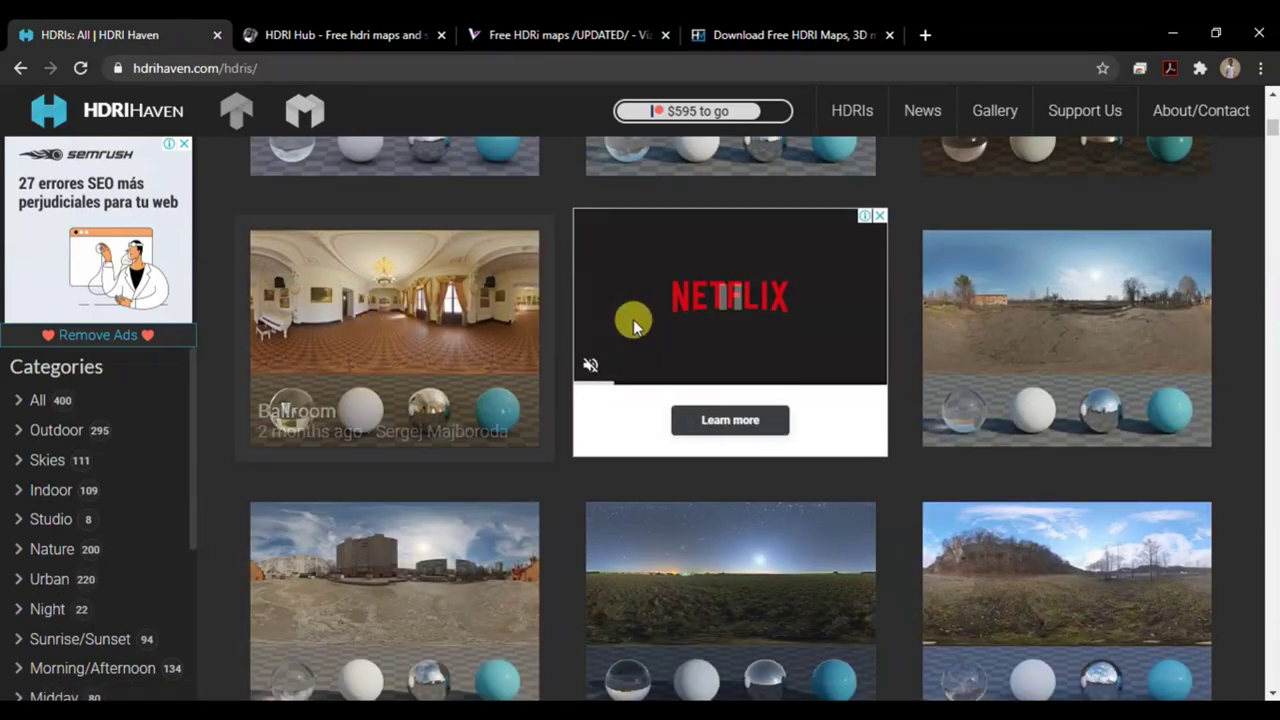
{"action": "scroll", "coordinate": [520, 330], "scroll_direction": "down", "scroll_amount": 3}
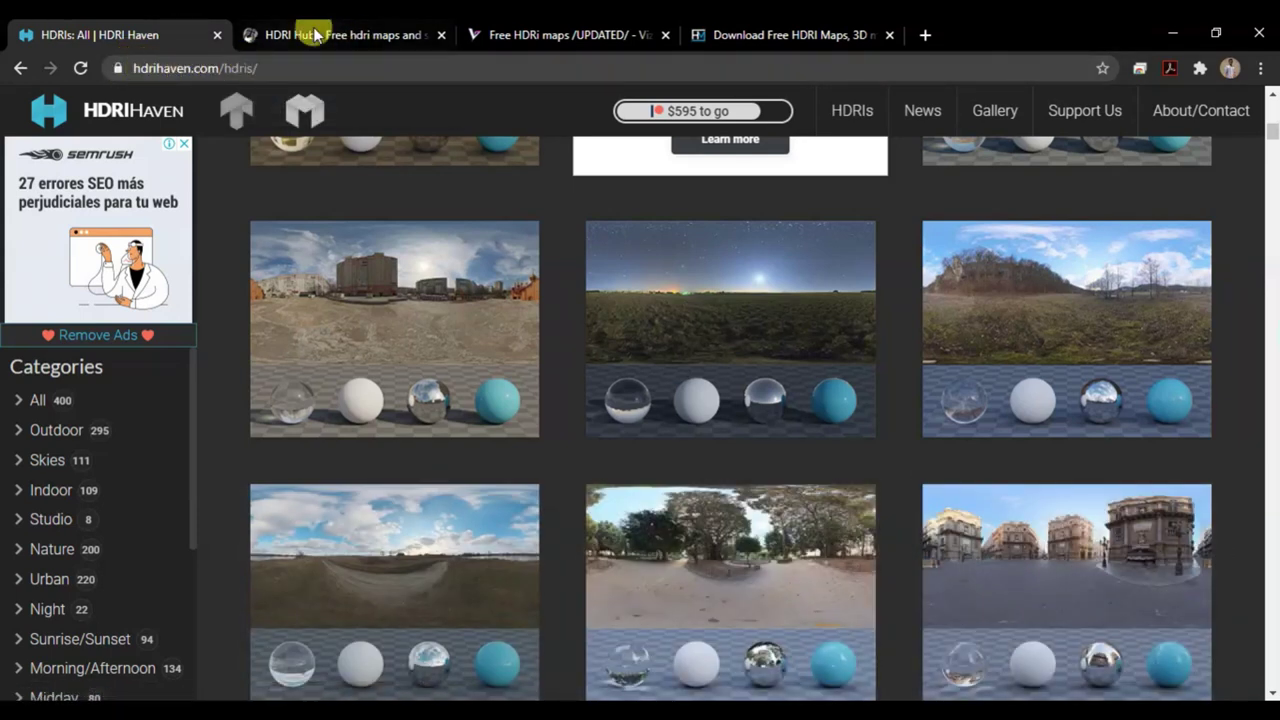
Compare HDRI Hub, Viz-People and HDRMAPS, then open Blau River on HDRI Haven.
{"action": "left_click", "coordinate": [310, 35]}
{"action": "scroll", "coordinate": [300, 230], "scroll_direction": "down", "scroll_amount": 3}
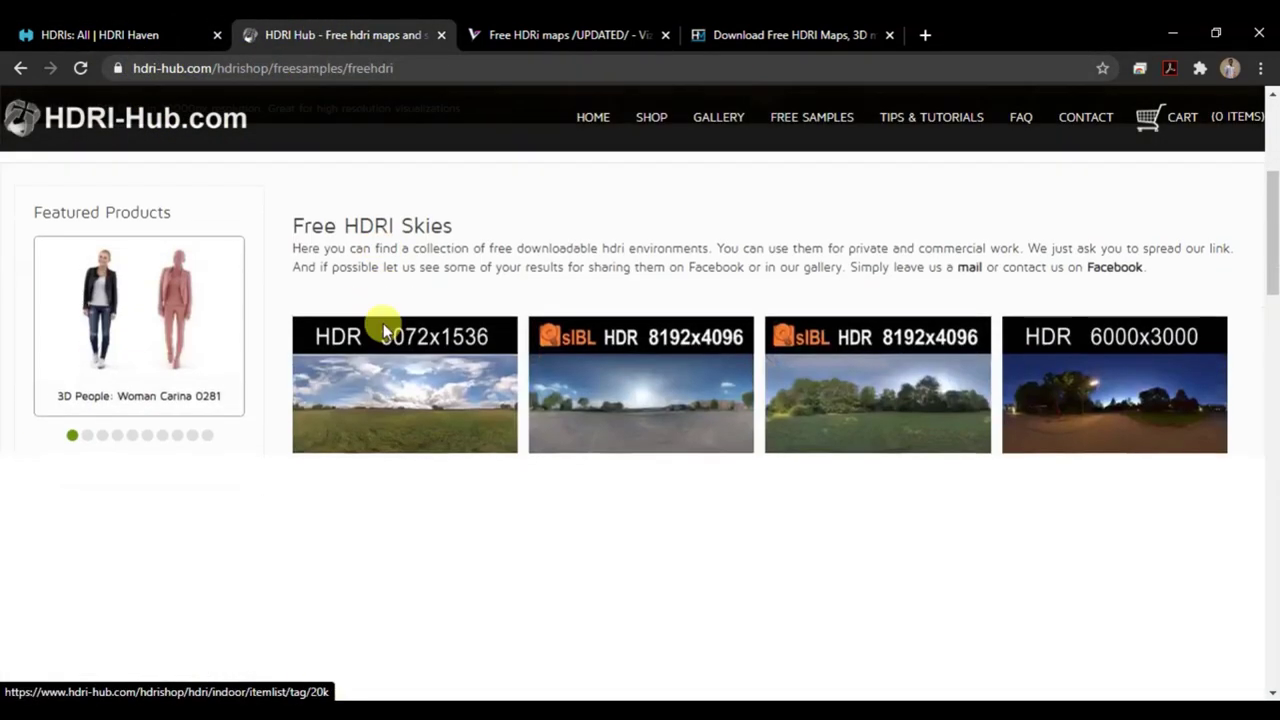
{"action": "left_click", "coordinate": [530, 35]}
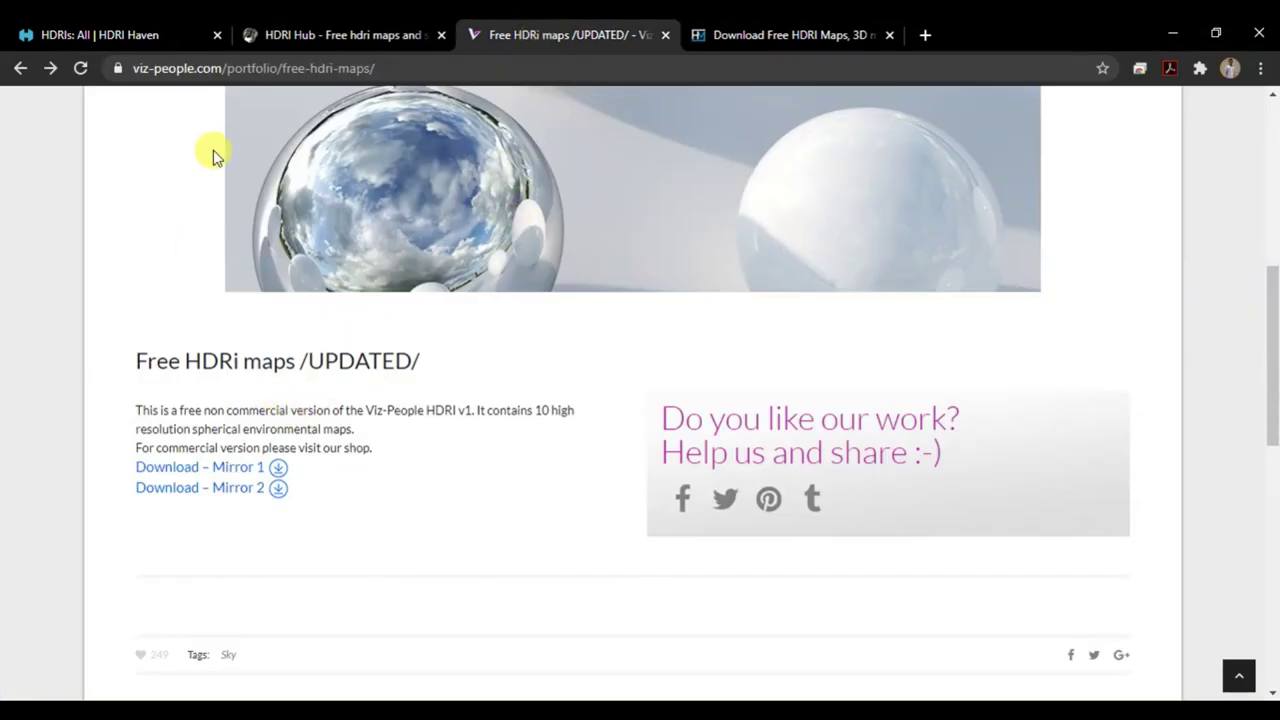
{"action": "left_click", "coordinate": [788, 34]}
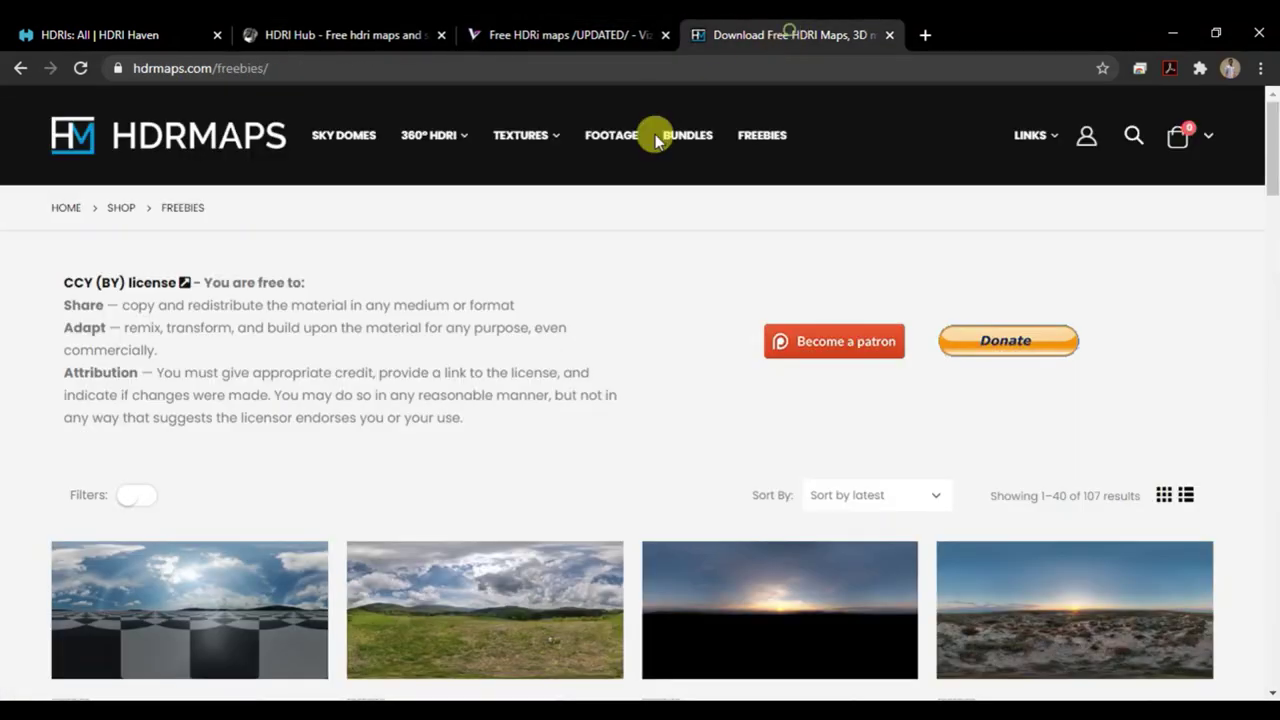
{"action": "scroll", "coordinate": [523, 320], "scroll_direction": "down", "scroll_amount": 3}
{"action": "left_click", "coordinate": [114, 34]}
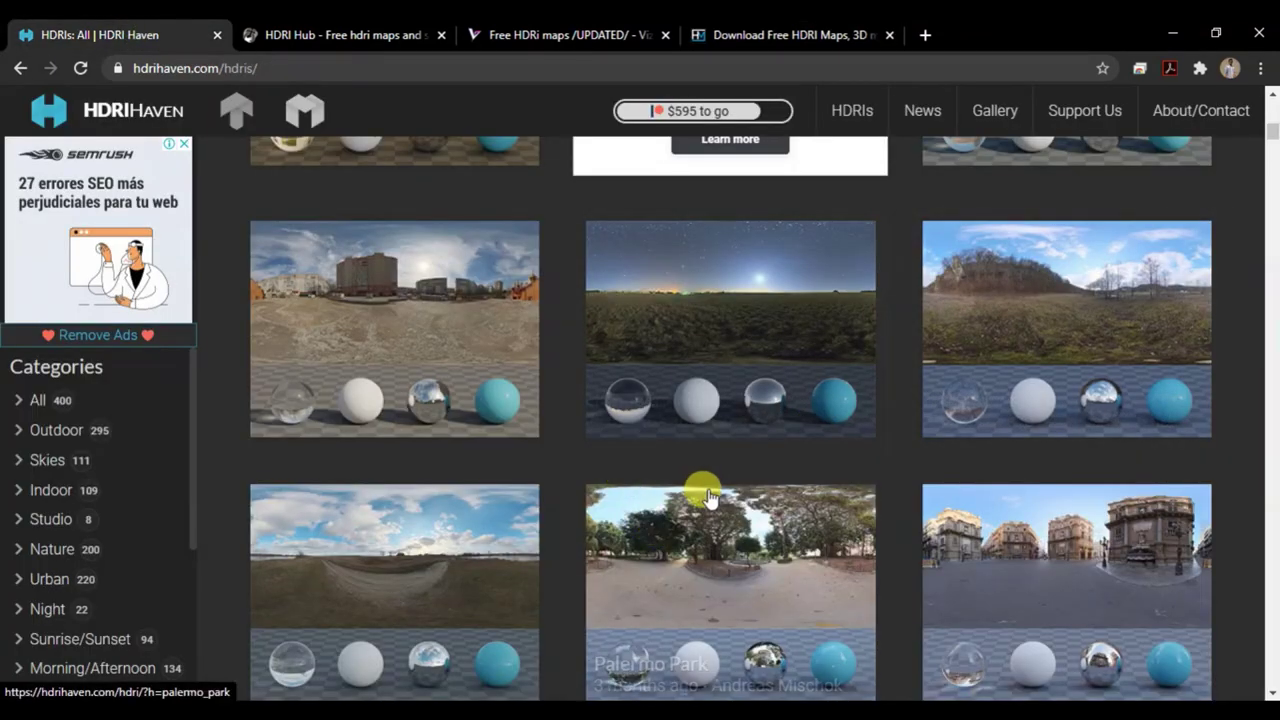
{"action": "scroll", "coordinate": [710, 505], "scroll_direction": "up", "scroll_amount": 3}
{"action": "scroll", "coordinate": [760, 510], "scroll_direction": "down", "scroll_amount": 3}
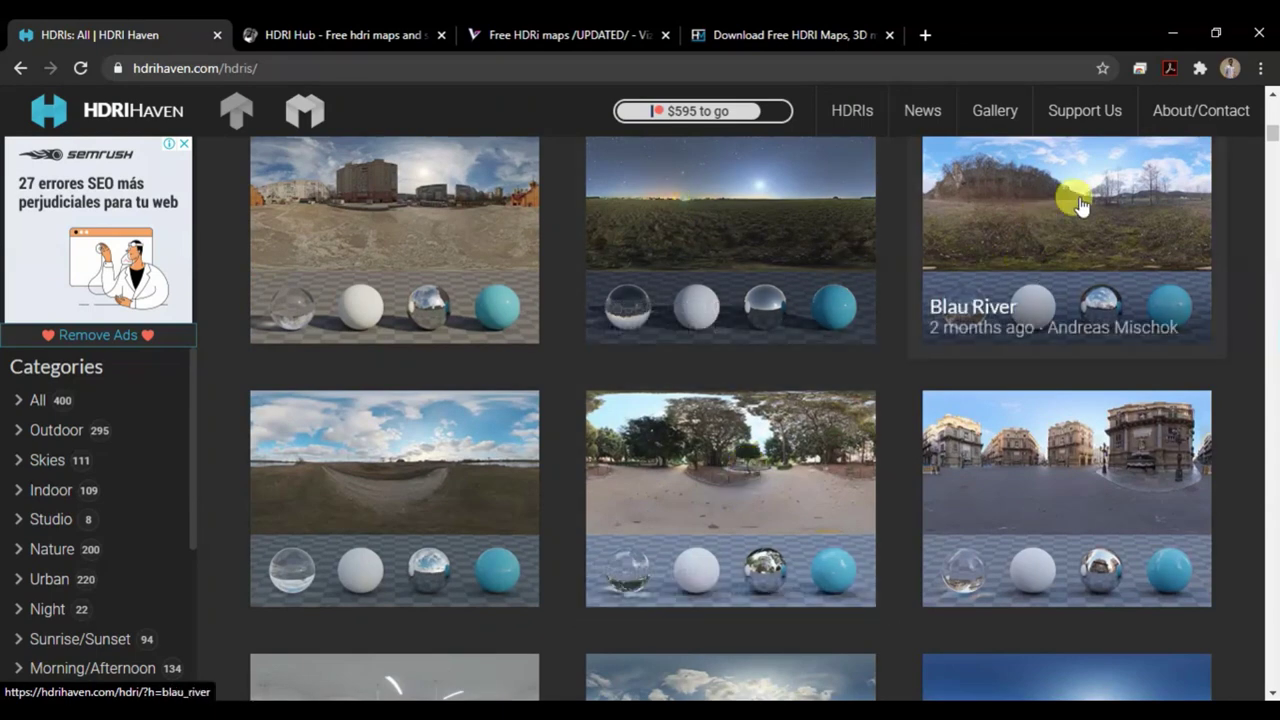
{"action": "left_click", "coordinate": [623, 552]}
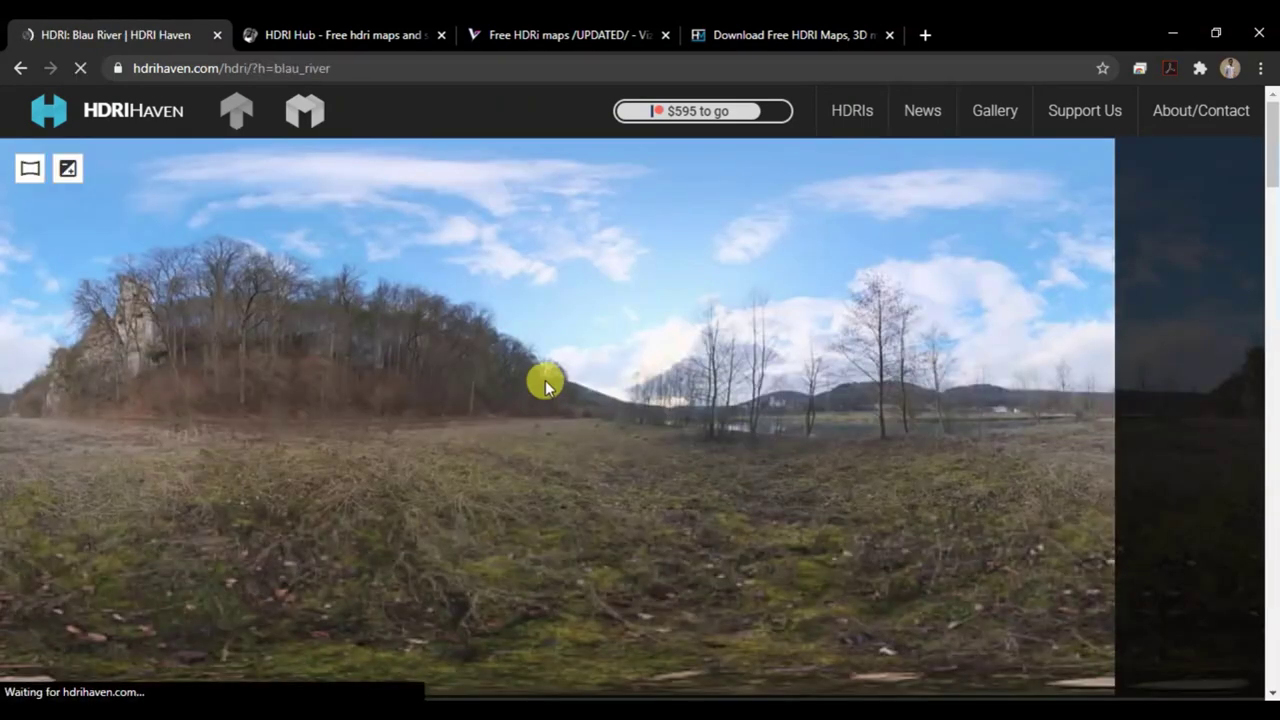
Download Blau River as a 2k, 3 MB EXR and return to SketchUp.
{"action": "scroll", "coordinate": [545, 380], "scroll_direction": "down", "scroll_amount": 5}
{"action": "scroll", "coordinate": [545, 380], "scroll_direction": "down", "scroll_amount": 5}
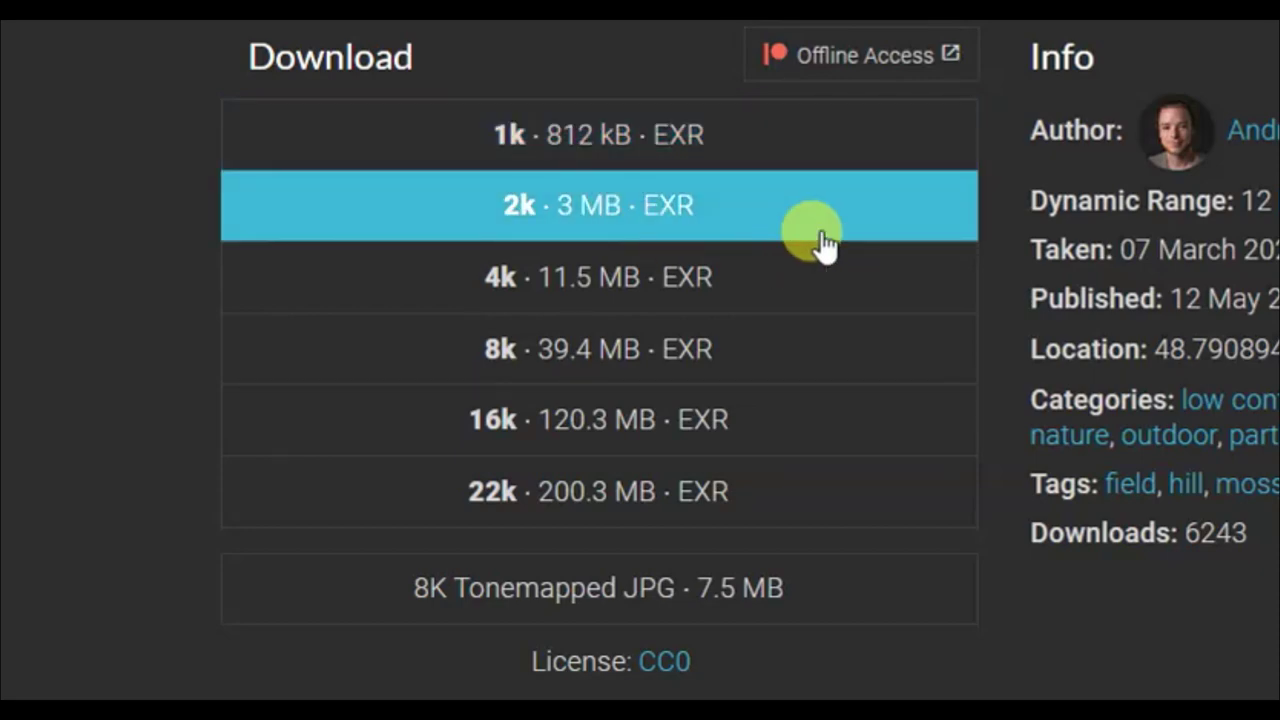
{"action": "left_click", "coordinate": [386, 345]}
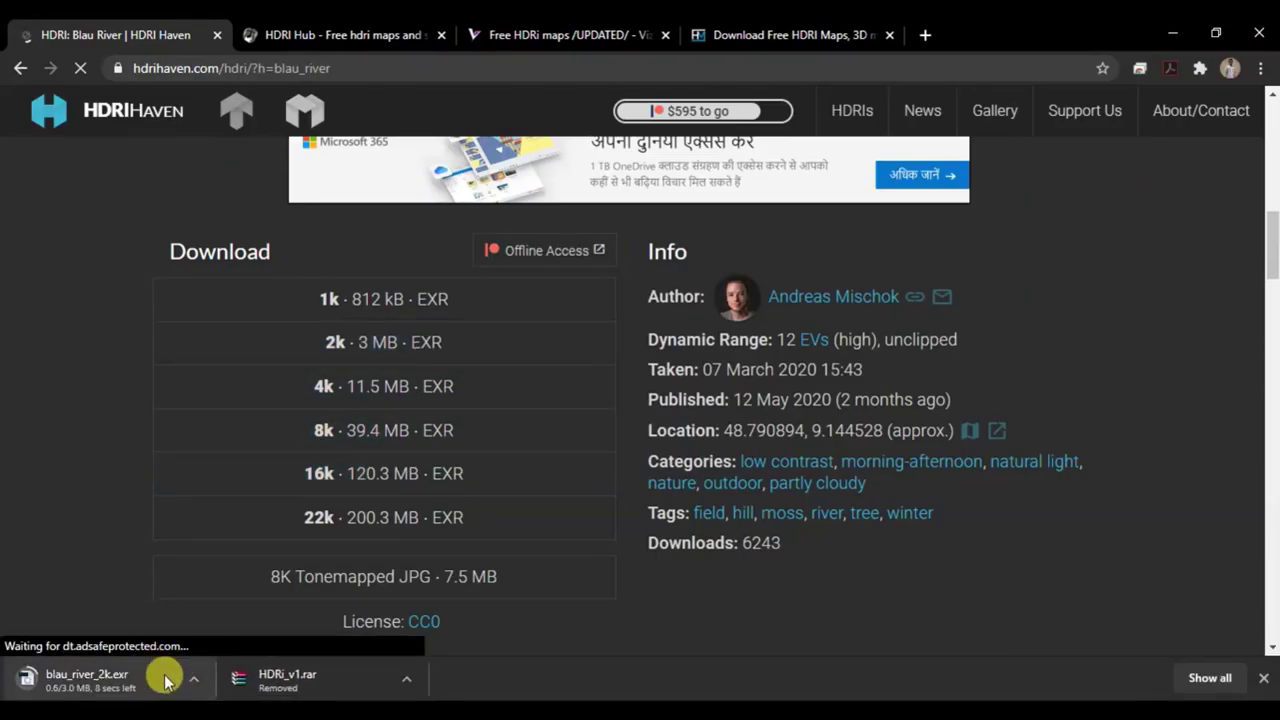
{"action": "left_click", "coordinate": [420, 650]}
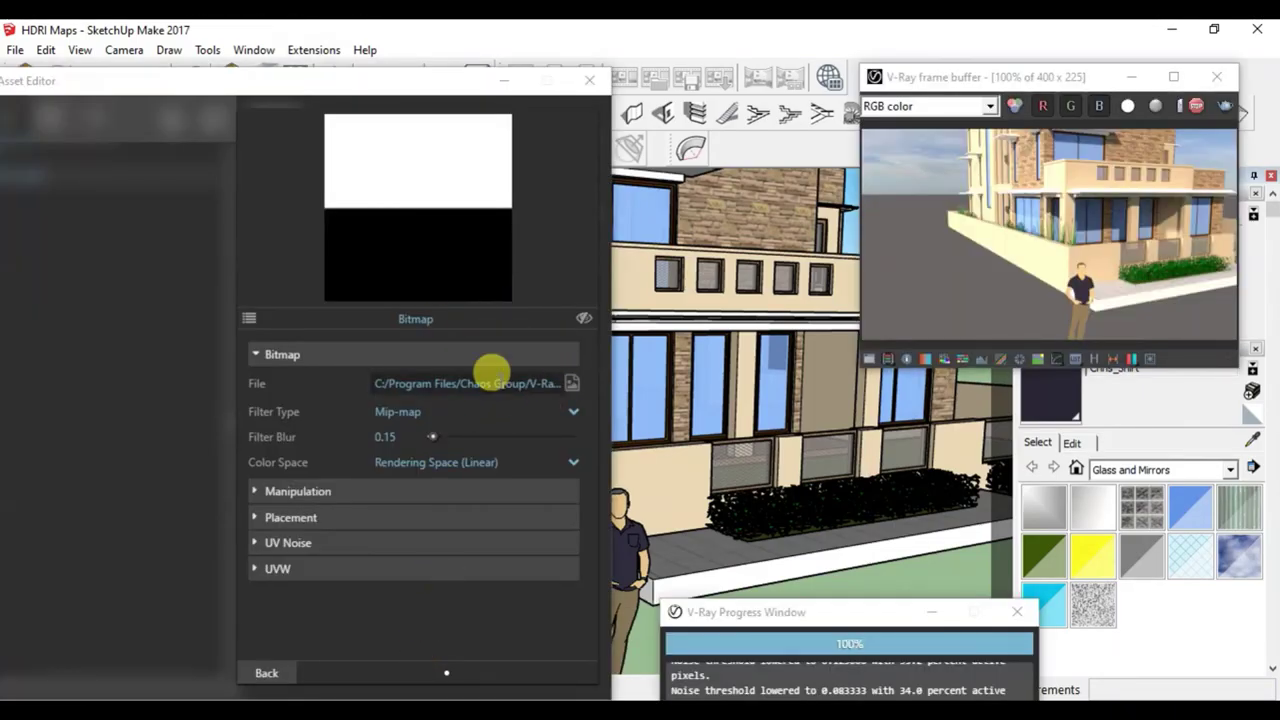
Load approaching_storm_2k from the hdrmaps folder as the dome light's bitmap file.
{"action": "left_click", "coordinate": [571, 389]}
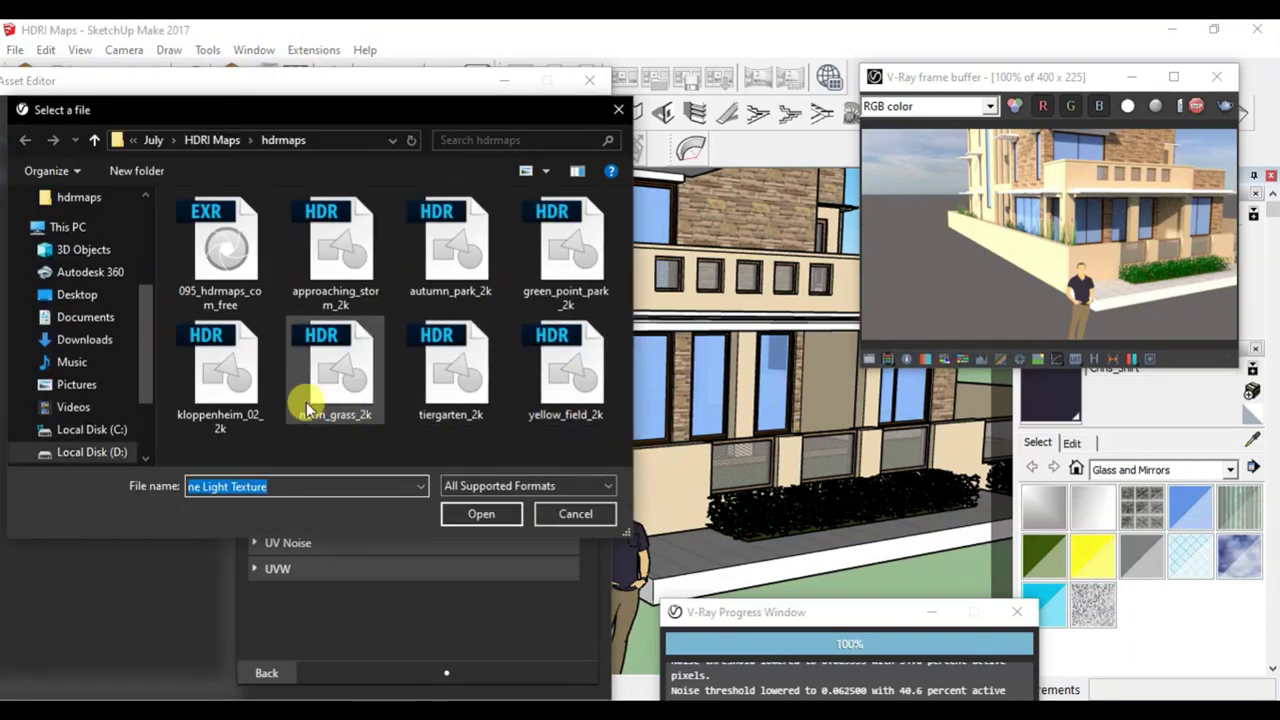
{"action": "left_click", "coordinate": [340, 258]}
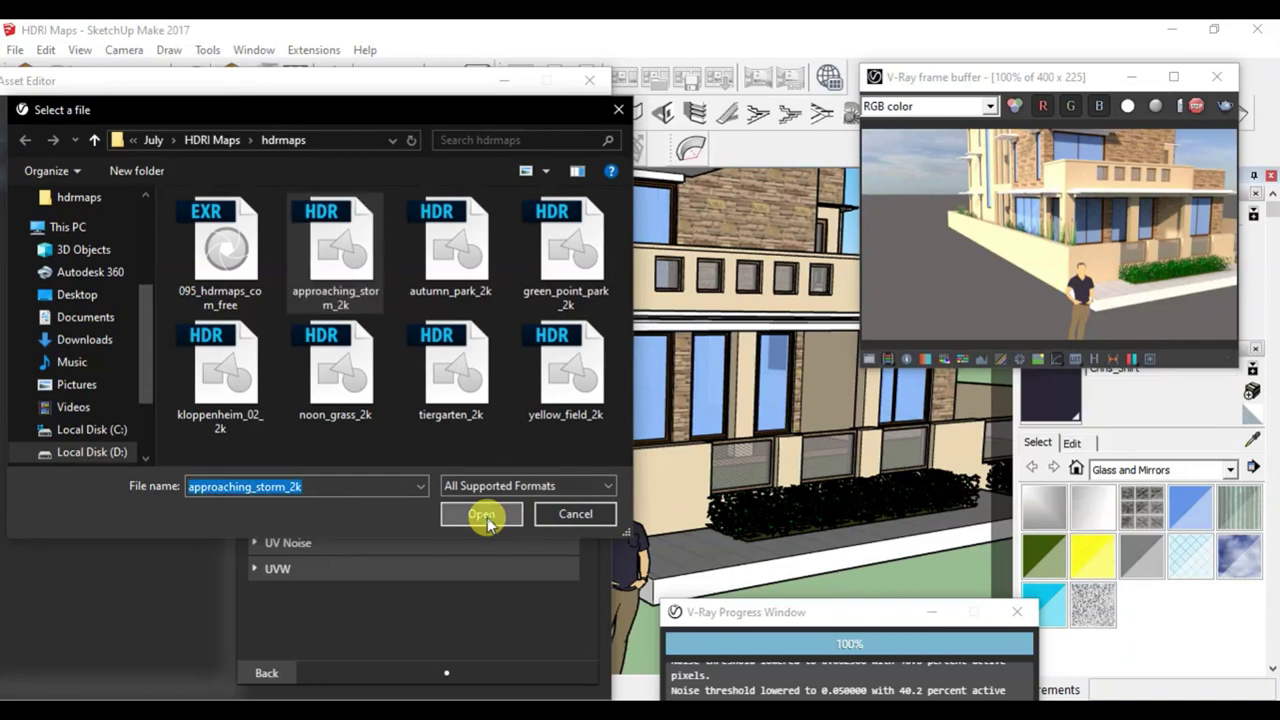
{"action": "left_click", "coordinate": [474, 514]}
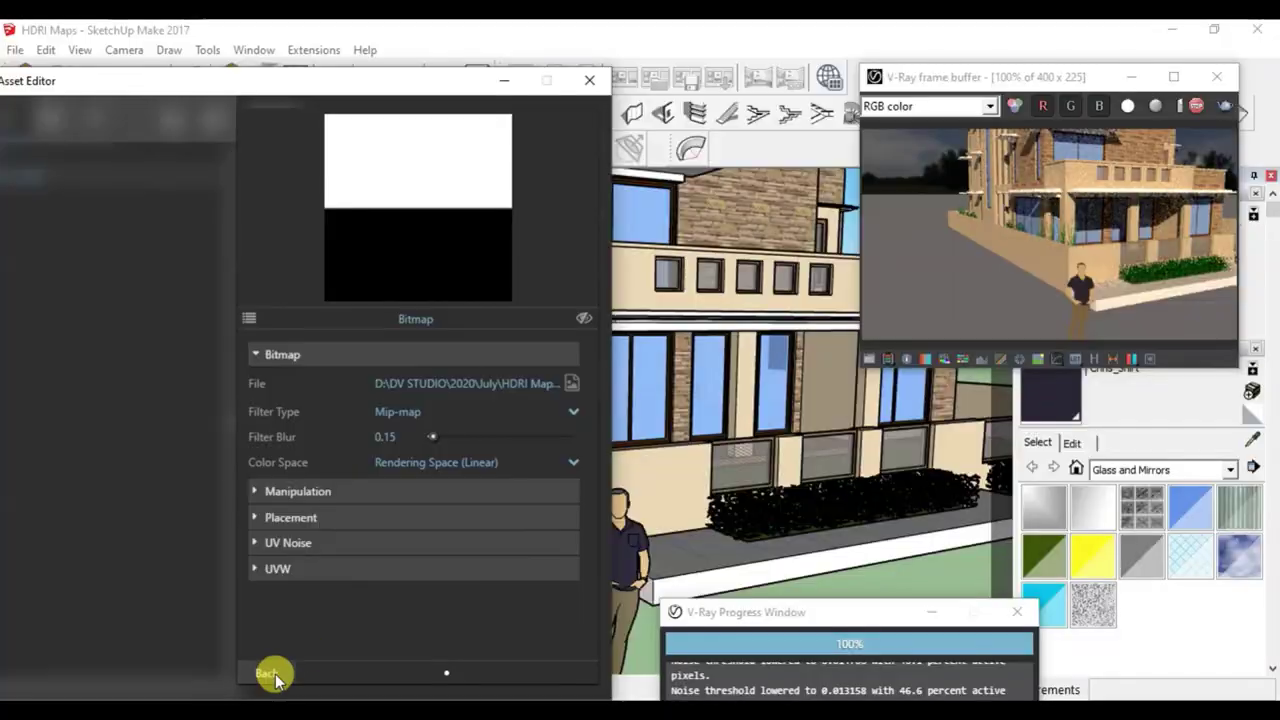
Disable the SunLight so only the dome light illuminates the house, then reselect the dome.
{"action": "left_click", "coordinate": [268, 675]}
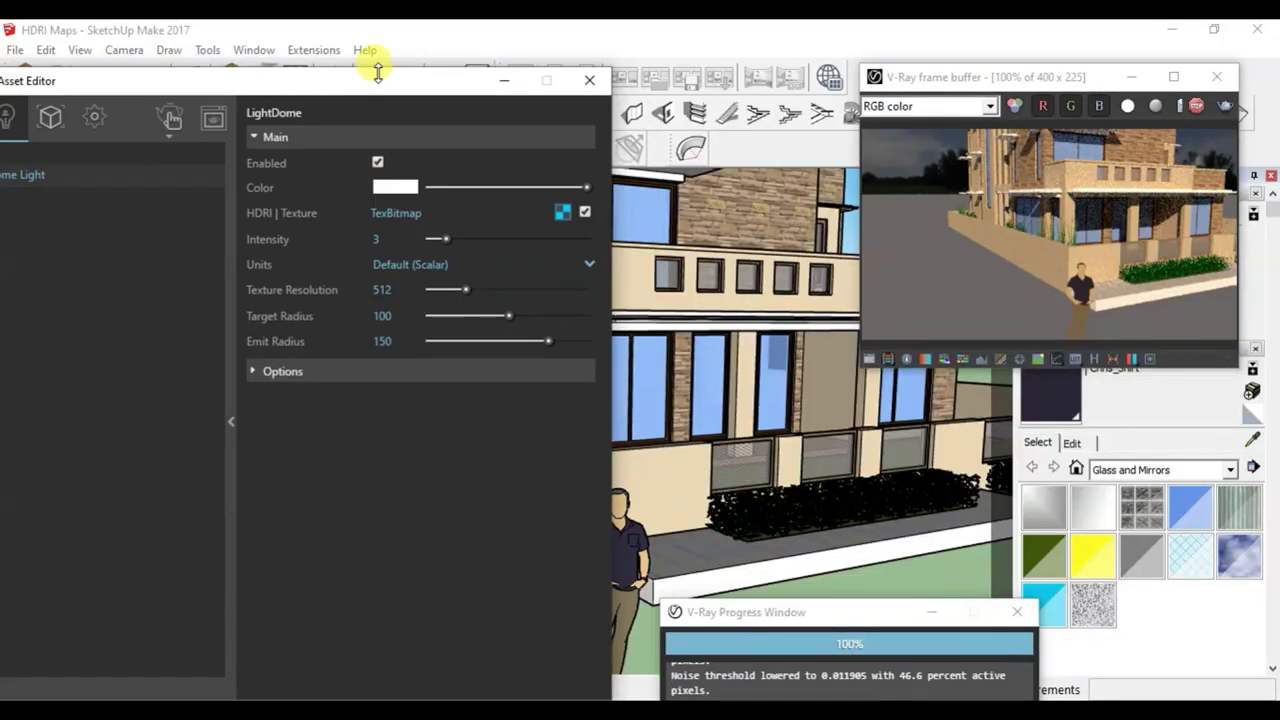
{"action": "left_click_drag", "start_coordinate": [366, 80], "coordinate": [431, 66]}
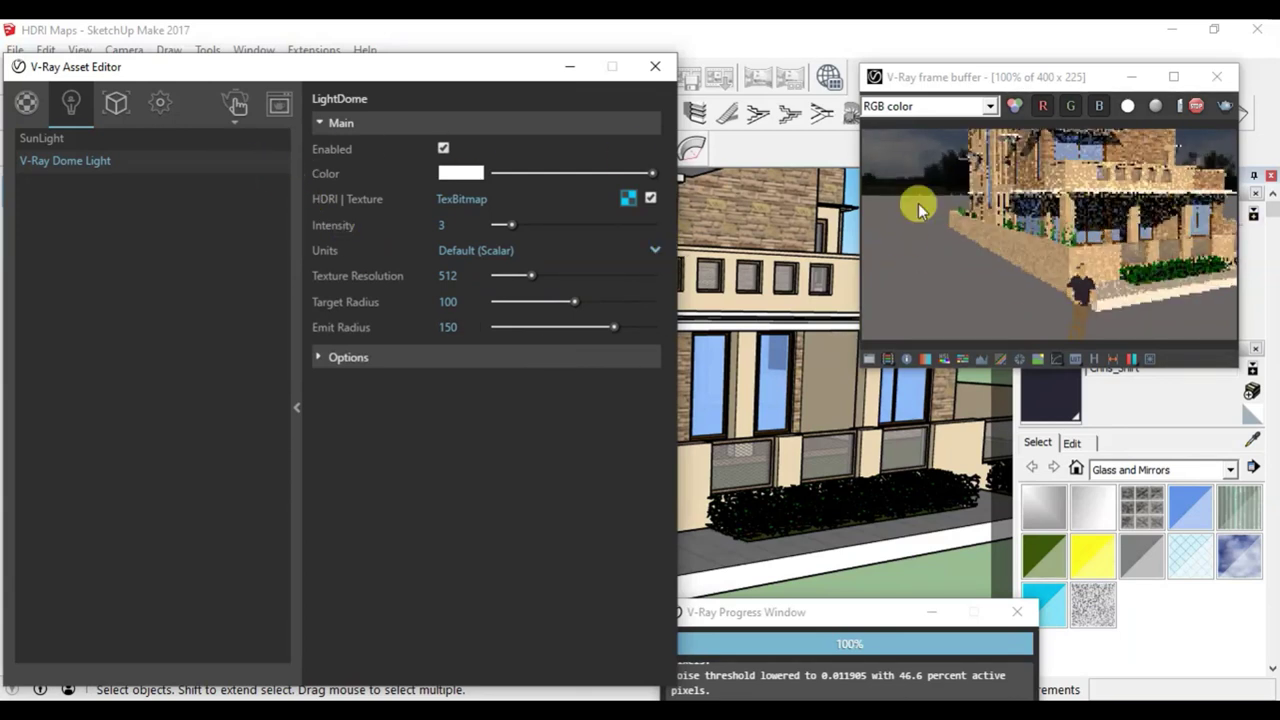
{"action": "left_click", "coordinate": [113, 137]}
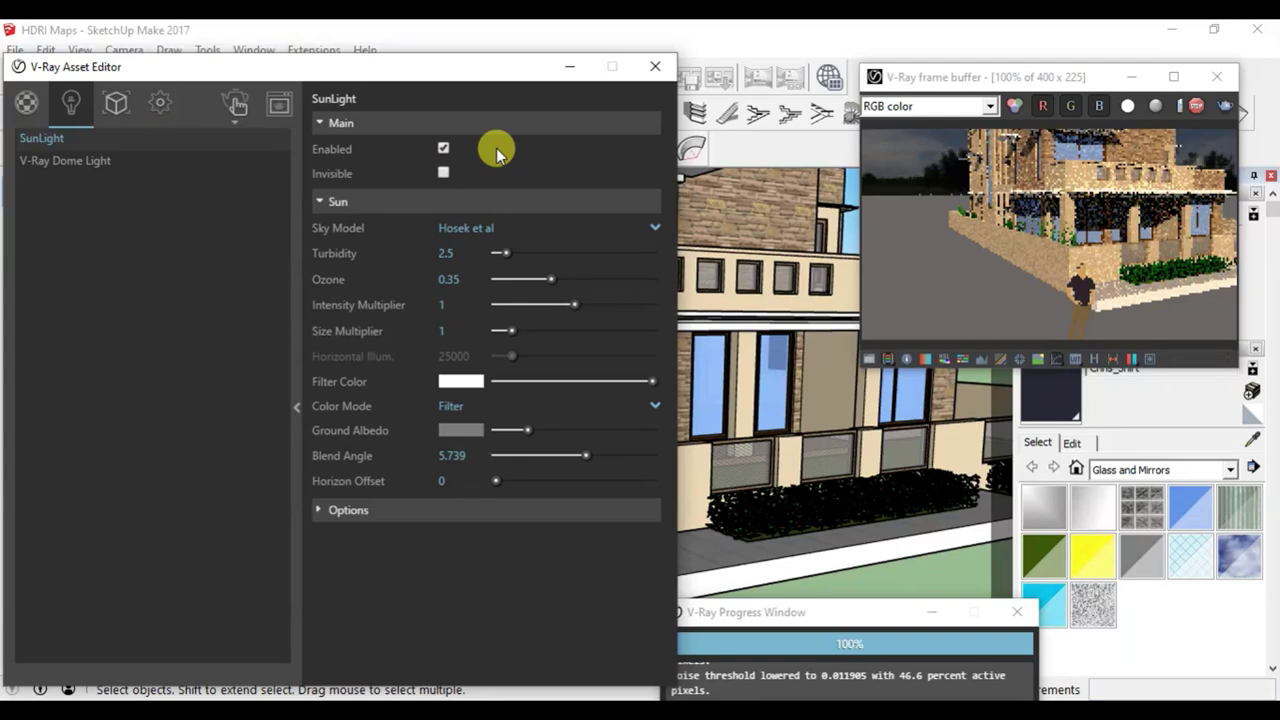
{"action": "left_click", "coordinate": [115, 160]}
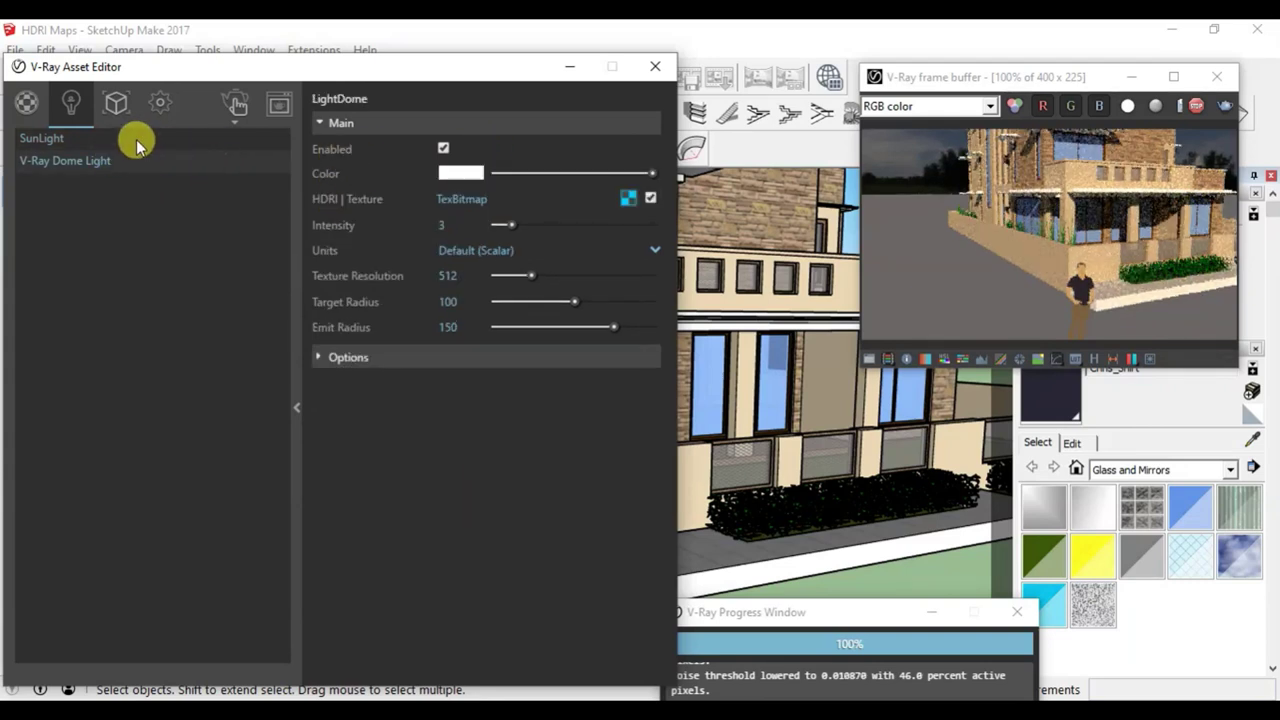
{"action": "left_click", "coordinate": [132, 138]}
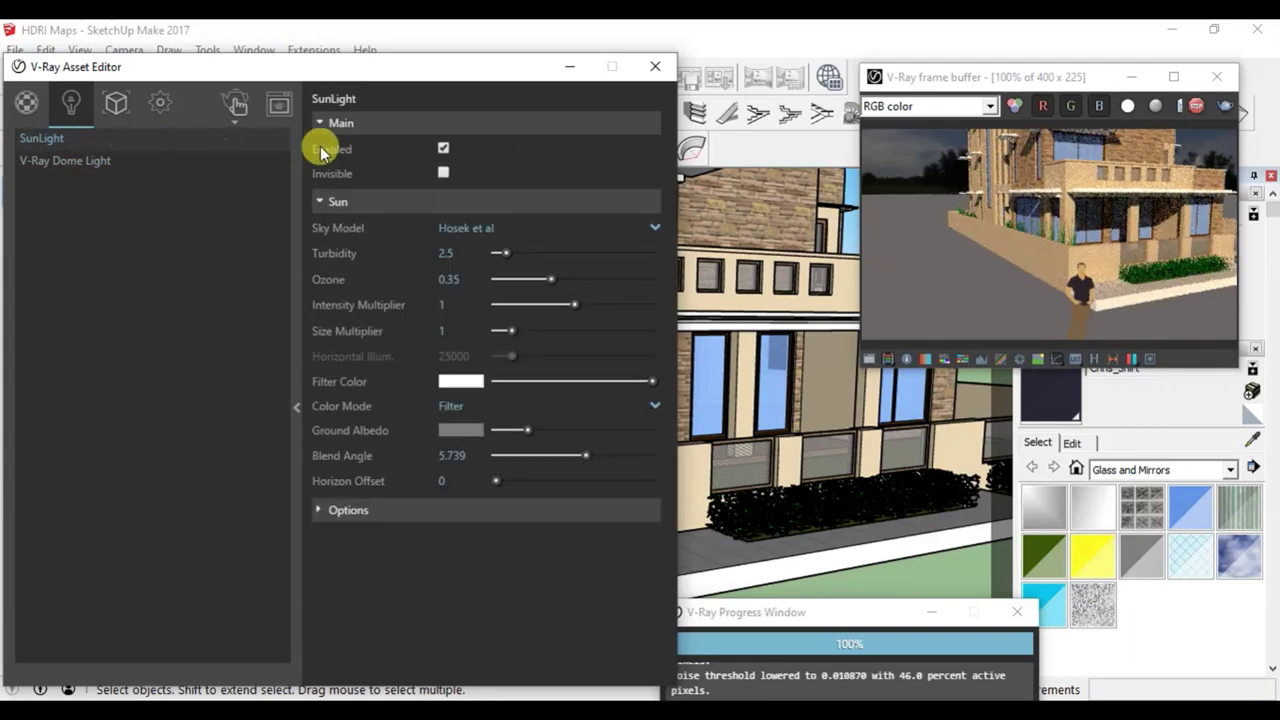
{"action": "left_click", "coordinate": [442, 148]}
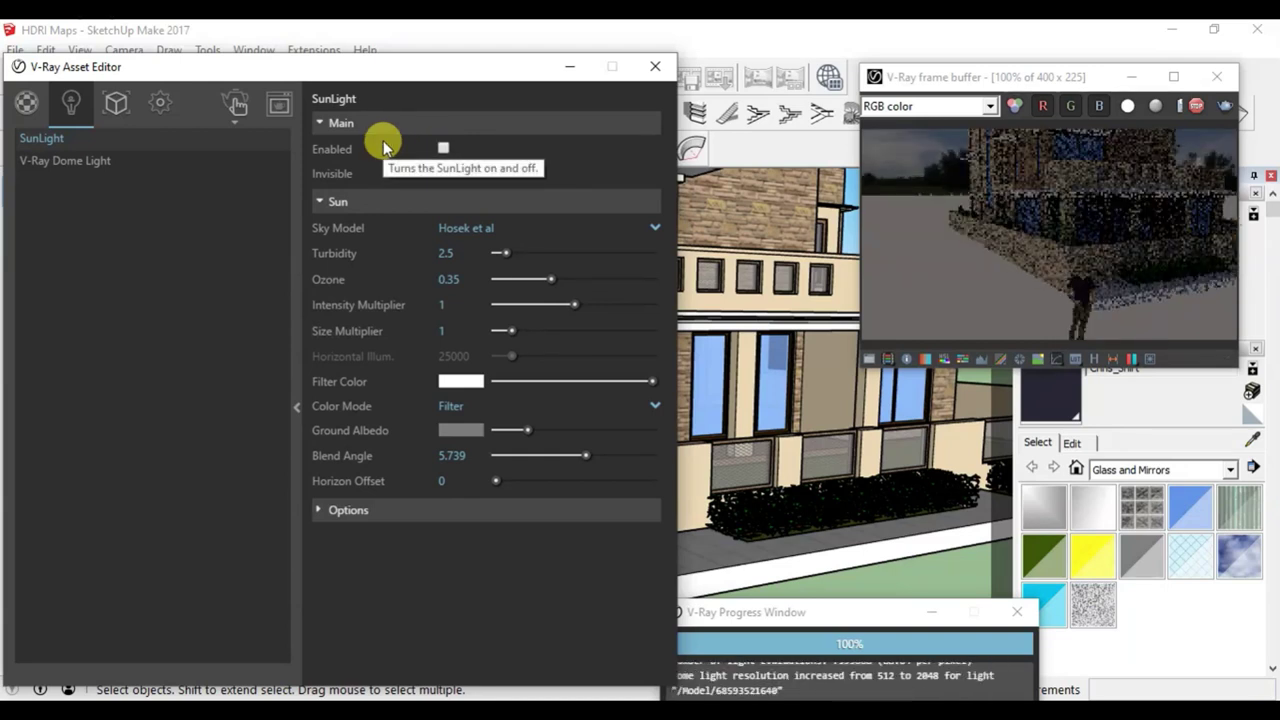
{"action": "left_click", "coordinate": [75, 161]}
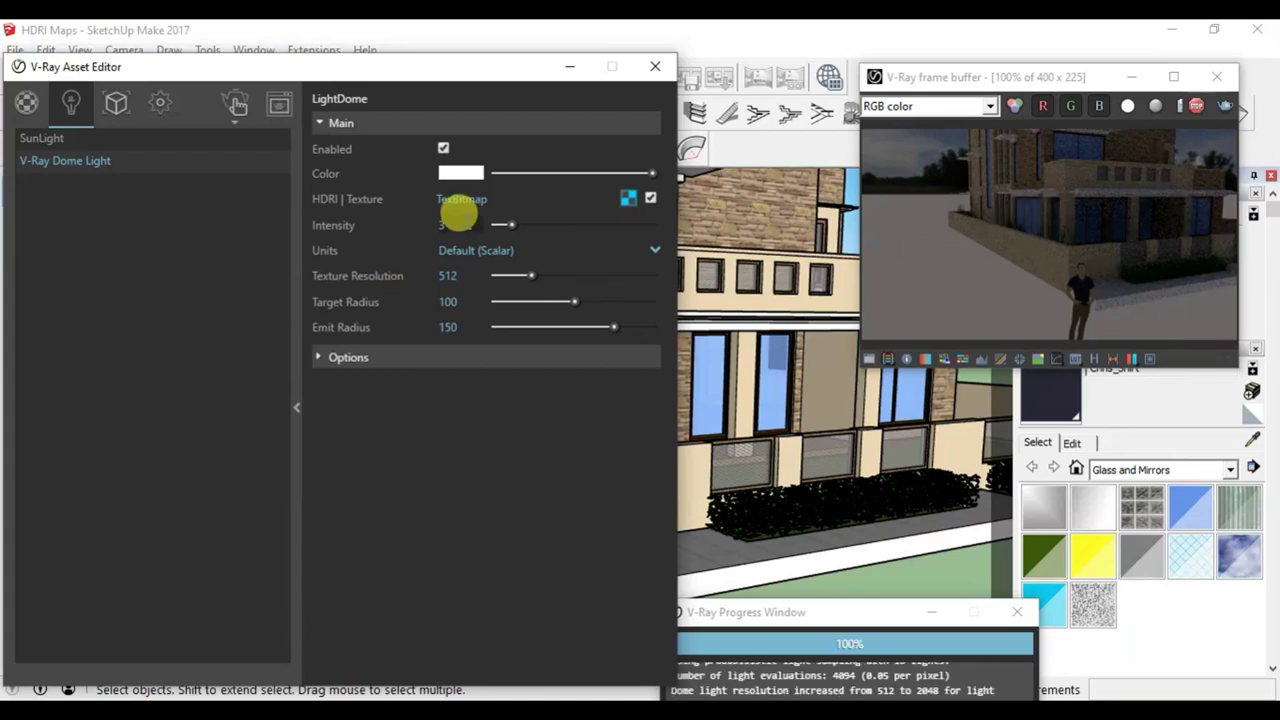
Set the dome light's intensity to 50.
{"action": "double_click", "coordinate": [461, 221]}
{"action": "type", "text": "50"}
{"action": "key", "text": "Return"}
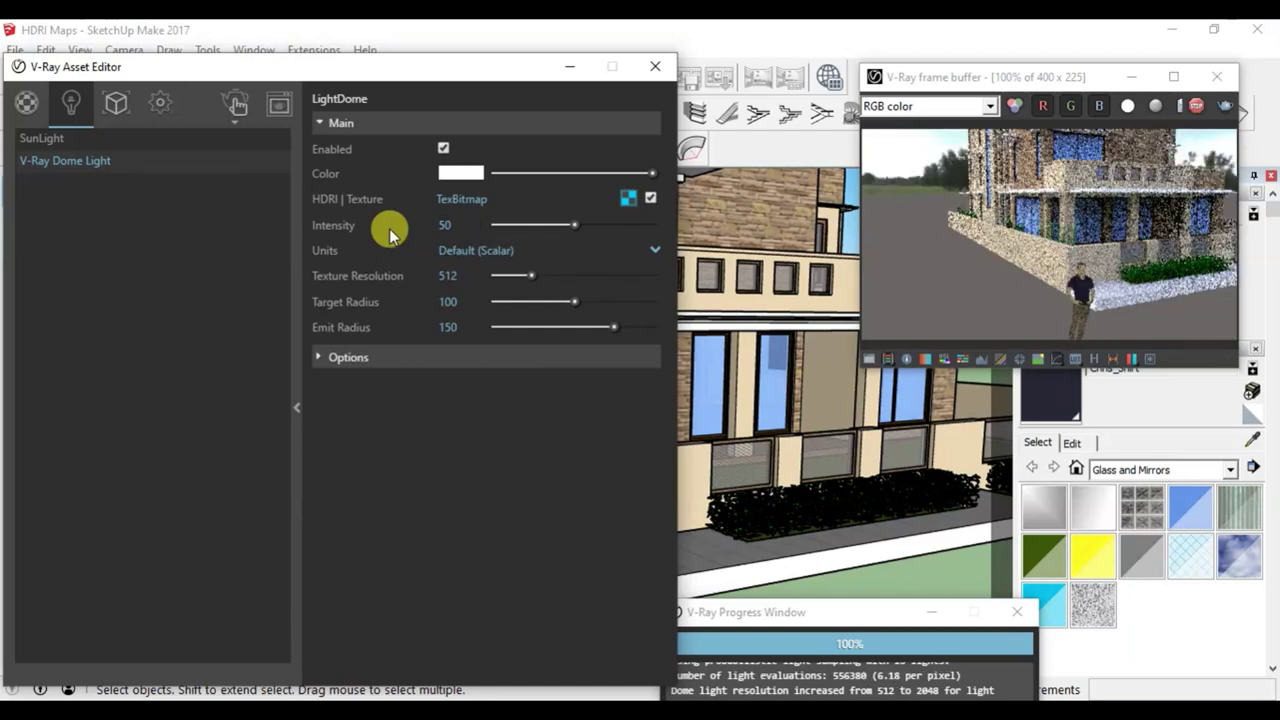
Move the light settings window aside, then orbit and zoom toward the house front.
{"action": "left_click_drag", "start_coordinate": [446, 72], "coordinate": [333, 552]}
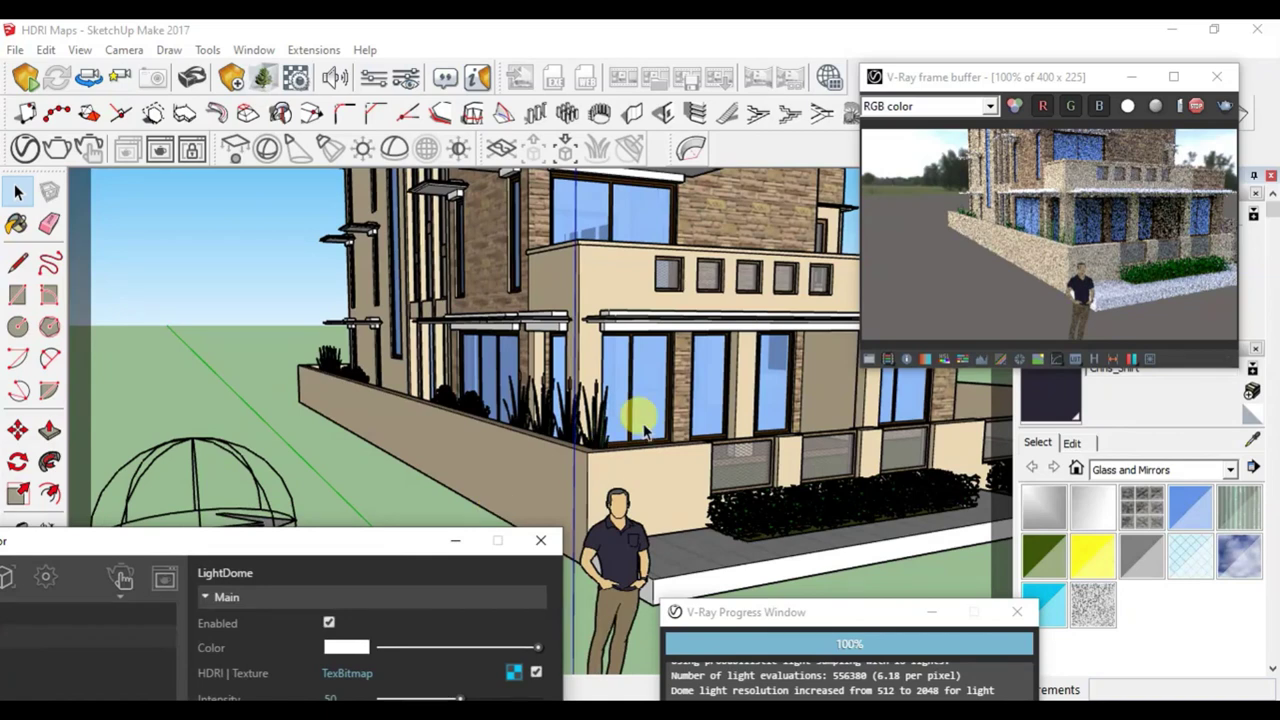
{"action": "middle_click_drag", "start_coordinate": [624, 406], "coordinate": [632, 388]}
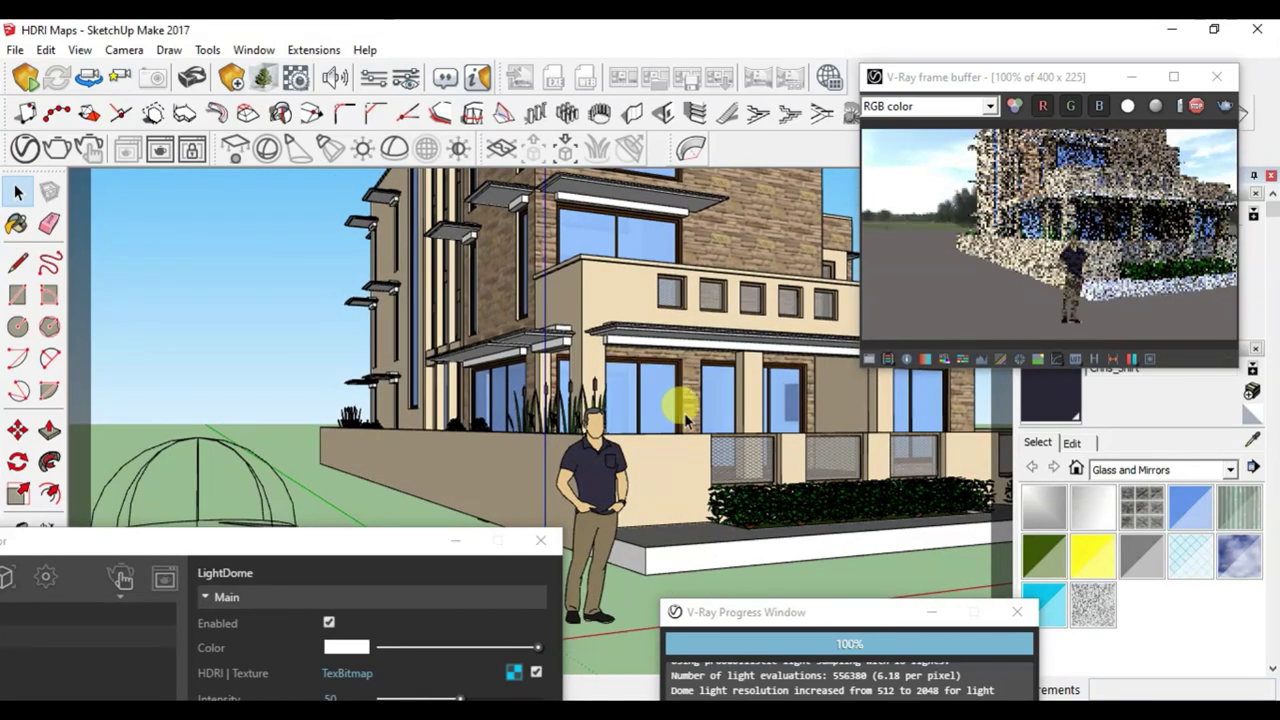
{"action": "scroll", "coordinate": [680, 406], "scroll_direction": "up", "scroll_amount": 2}
{"action": "scroll", "coordinate": [732, 420], "scroll_direction": "up", "scroll_amount": 2}
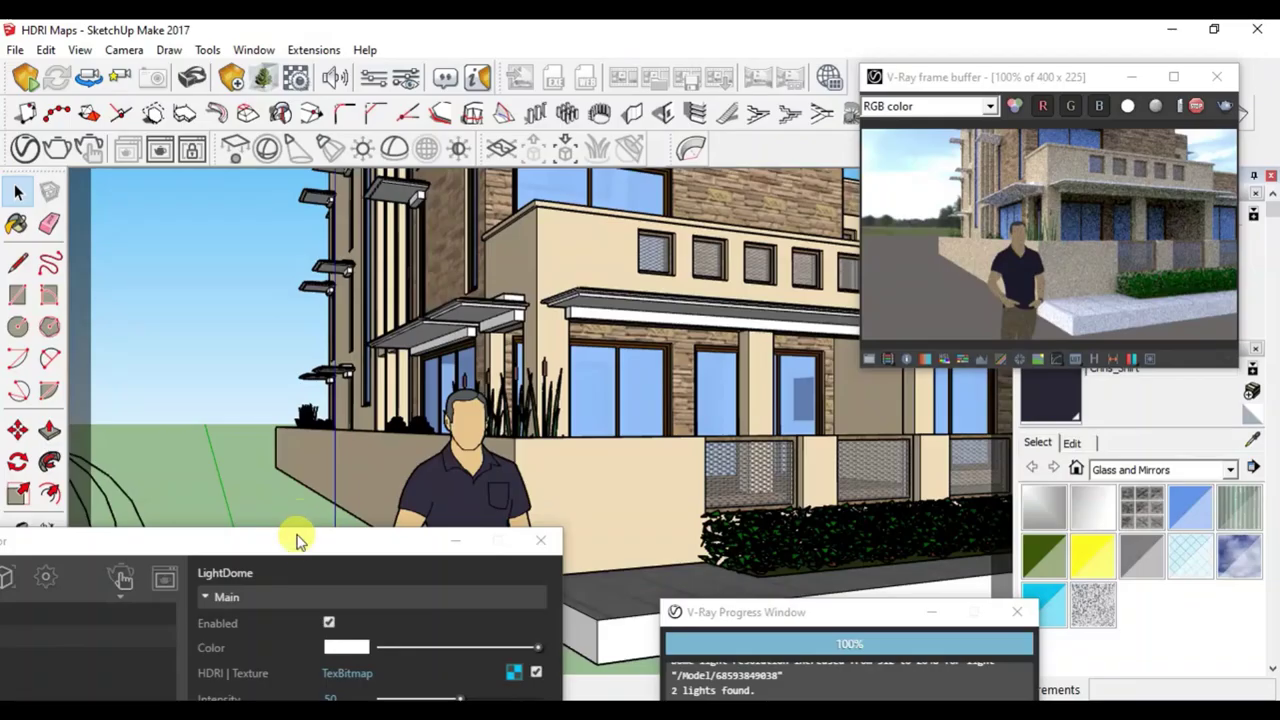
Bring back the LightDome settings, expand Options and tick Spherical.
{"action": "mouse_move", "coordinate": [297, 534]}
{"action": "left_mouse_down"}
{"action": "mouse_move", "coordinate": [395, 235]}
{"action": "mouse_move", "coordinate": [418, 80]}
{"action": "left_mouse_up"}
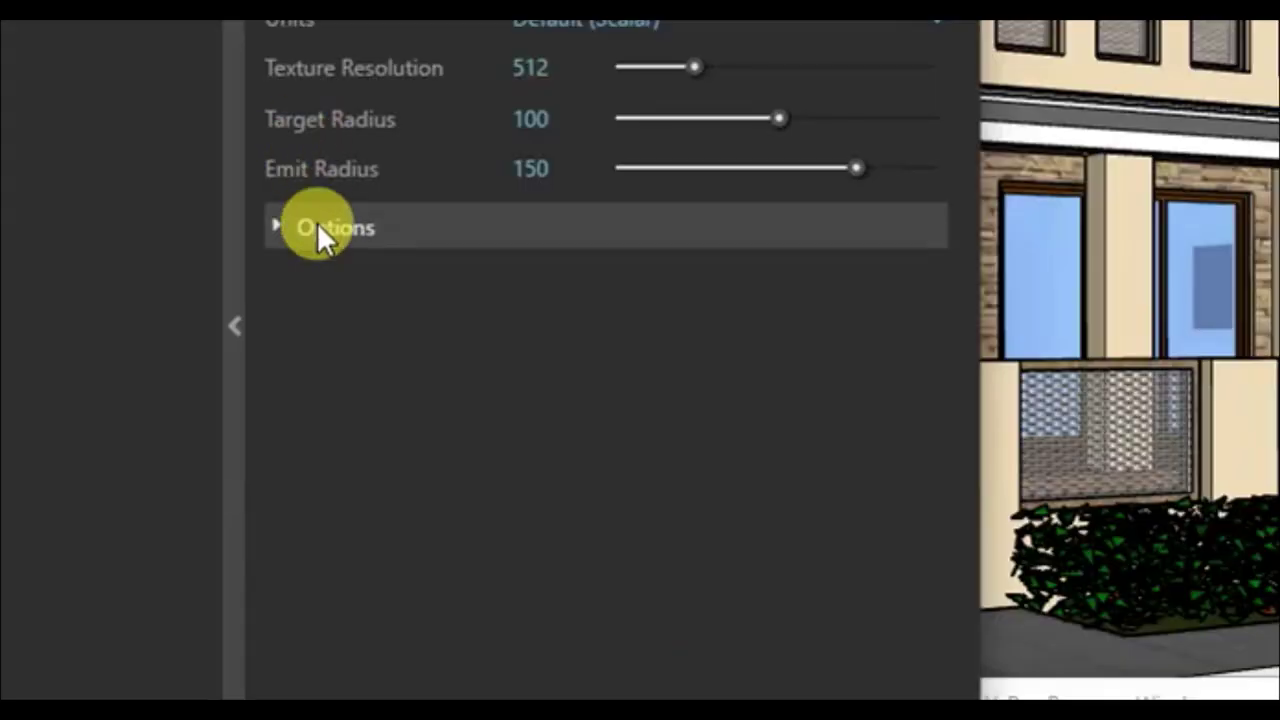
{"action": "left_click", "coordinate": [317, 228]}
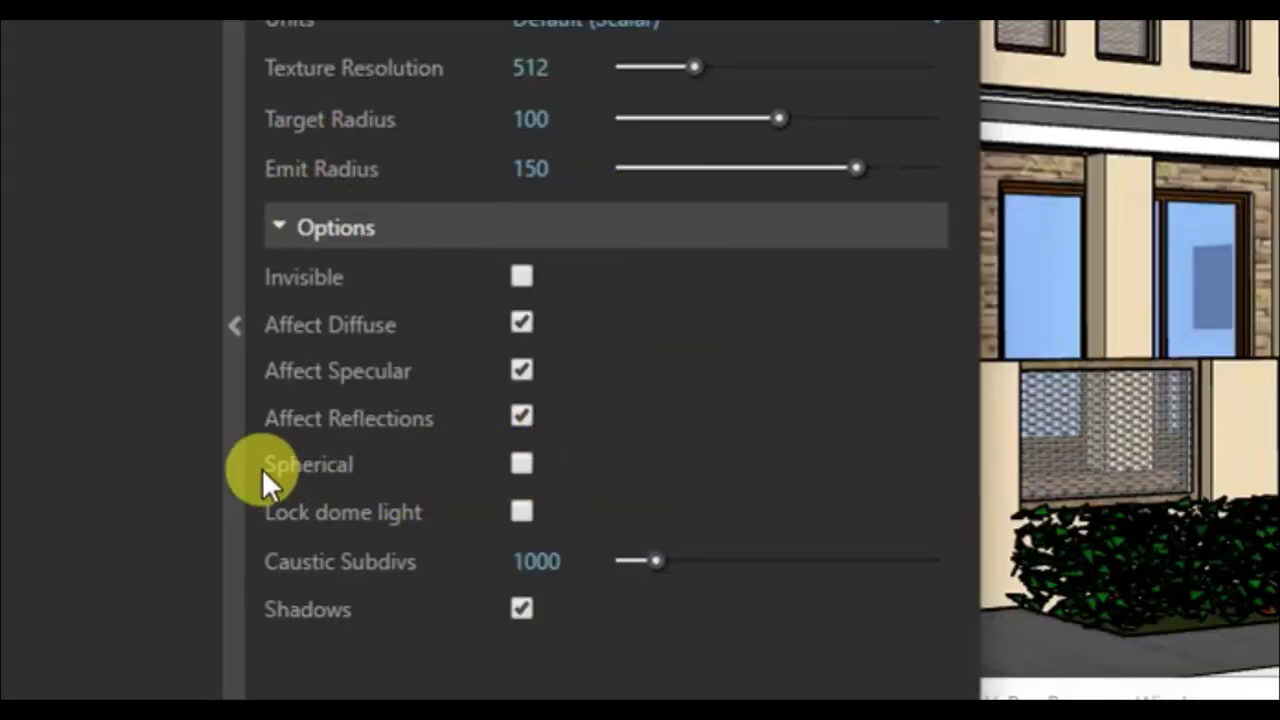
{"action": "left_click", "coordinate": [521, 463]}
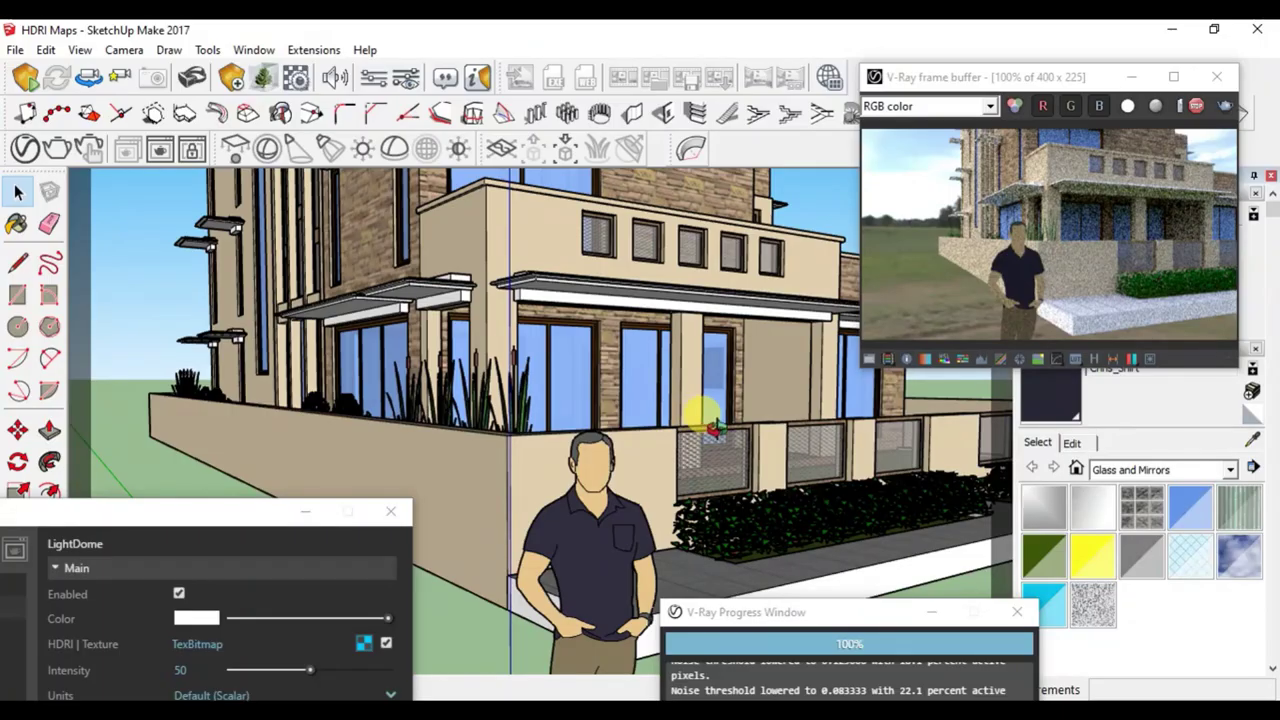
Zoom in on the porch and orbit down to a lower eye height.
{"action": "scroll", "coordinate": [720, 420], "scroll_direction": "down", "scroll_amount": 1}
{"action": "scroll", "coordinate": [563, 343], "scroll_direction": "up", "scroll_amount": 1}
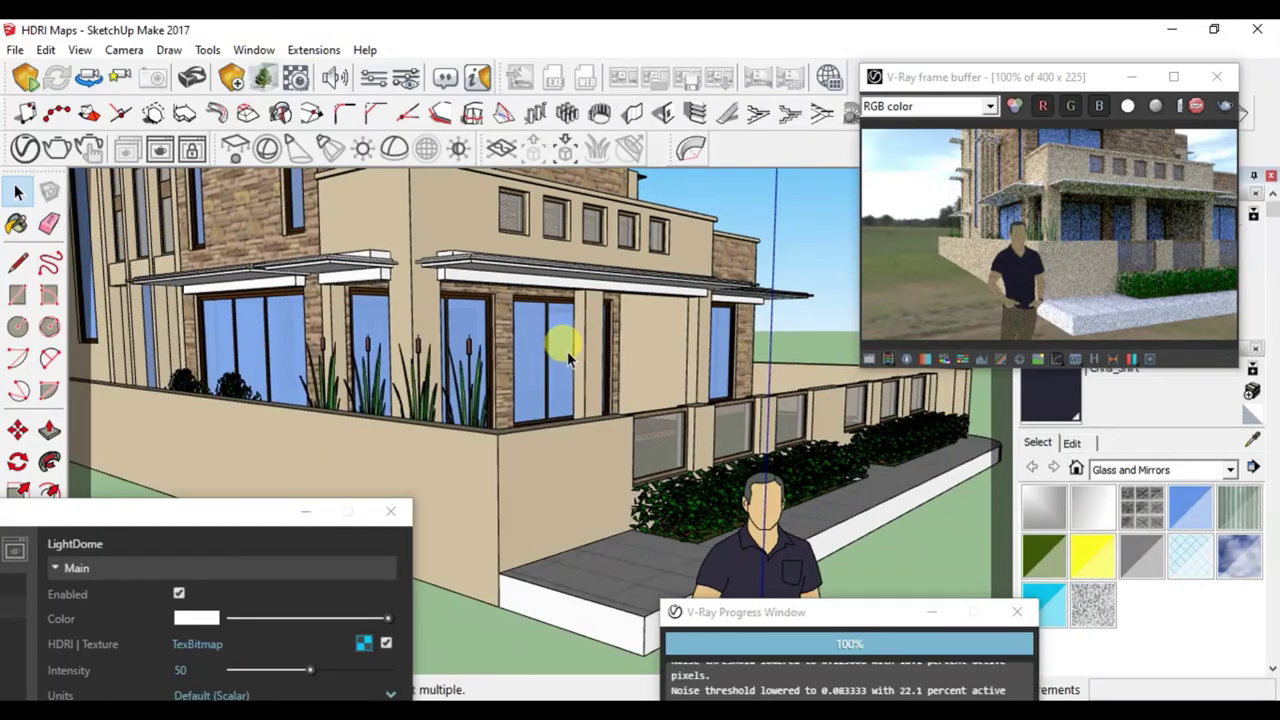
{"action": "scroll", "coordinate": [530, 350], "scroll_direction": "up", "scroll_amount": 2}
{"action": "scroll", "coordinate": [530, 350], "scroll_direction": "up", "scroll_amount": 2}
{"action": "scroll", "coordinate": [666, 361], "scroll_direction": "up", "scroll_amount": 1}
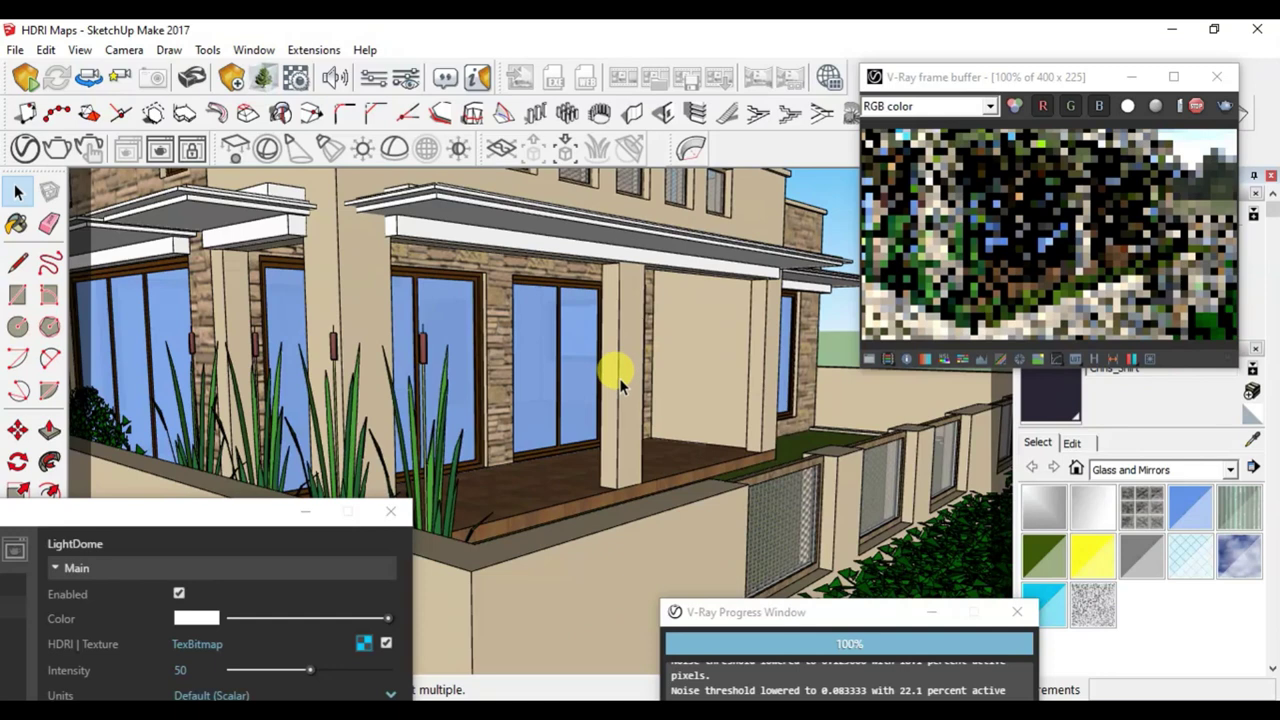
{"action": "mouse_move", "coordinate": [527, 420]}
{"action": "middle_mouse_down"}
{"action": "mouse_move", "coordinate": [514, 380]}
{"action": "mouse_move", "coordinate": [529, 380]}
{"action": "middle_mouse_up"}
{"action": "scroll", "coordinate": [531, 348], "scroll_direction": "down", "scroll_amount": 2}
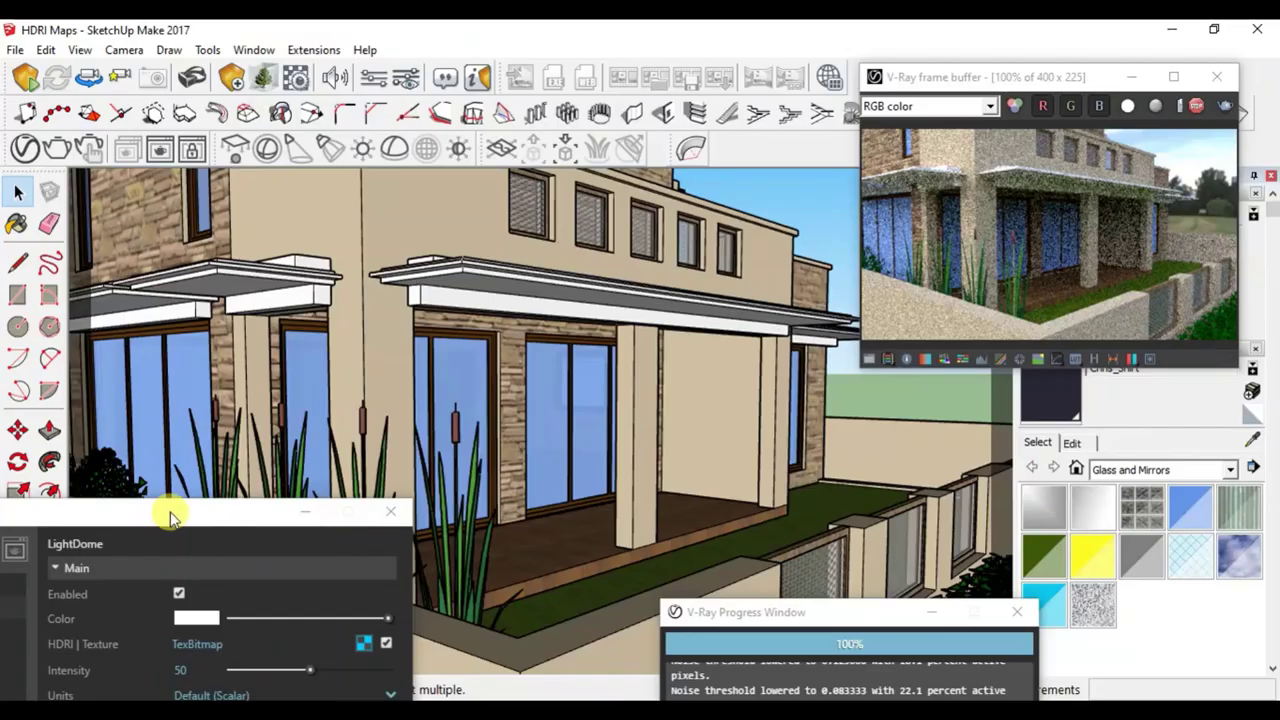
Raise the Asset Editor, check the SunLight settings, then return to the V-Ray Dome Light.
{"action": "left_click_drag", "start_coordinate": [171, 514], "coordinate": [477, 147]}
{"action": "left_click", "coordinate": [231, 219]}
{"action": "left_click", "coordinate": [485, 233]}
{"action": "left_click", "coordinate": [121, 243]}
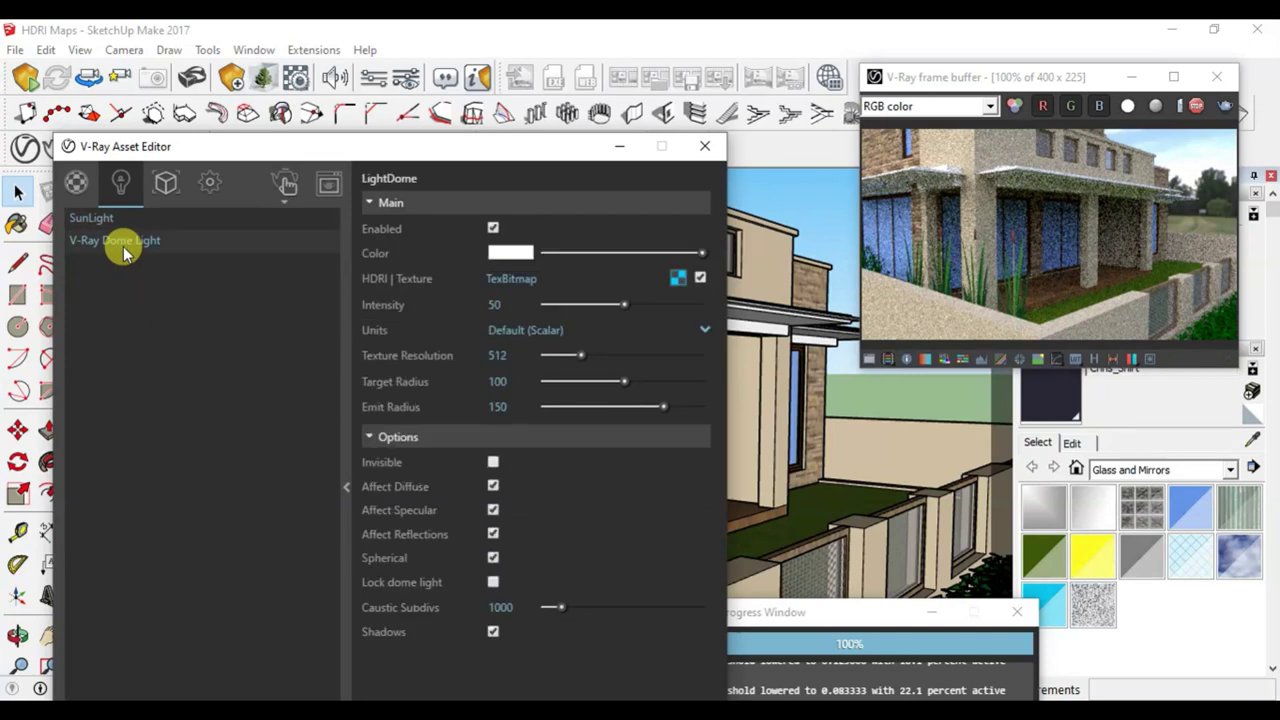
{"action": "mouse_move", "coordinate": [470, 147]}
{"action": "left_mouse_down"}
{"action": "mouse_move", "coordinate": [477, 214]}
{"action": "mouse_move", "coordinate": [442, 94]}
{"action": "left_mouse_up"}
{"action": "left_click", "coordinate": [533, 237]}
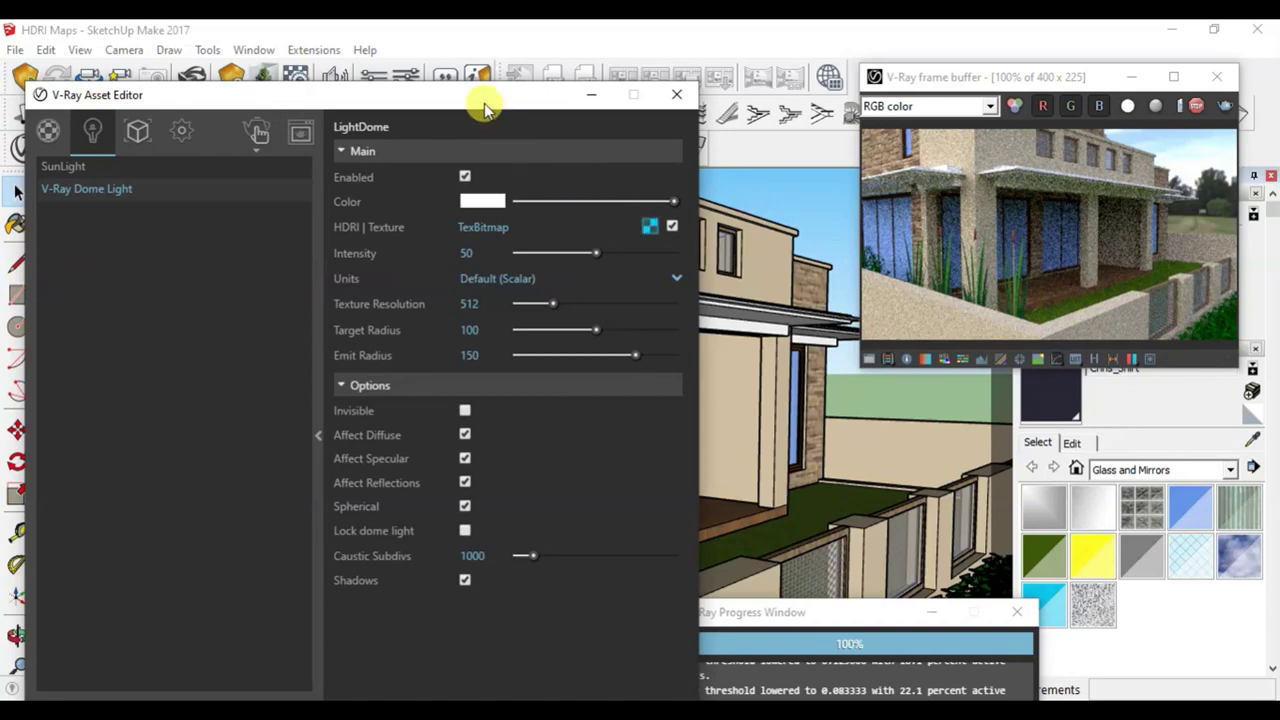
Lower the settings window, zoom out to a wide view of the house, and raise the window again.
{"action": "left_click_drag", "start_coordinate": [484, 103], "coordinate": [457, 624]}
{"action": "scroll", "coordinate": [613, 412], "scroll_direction": "down", "scroll_amount": 2}
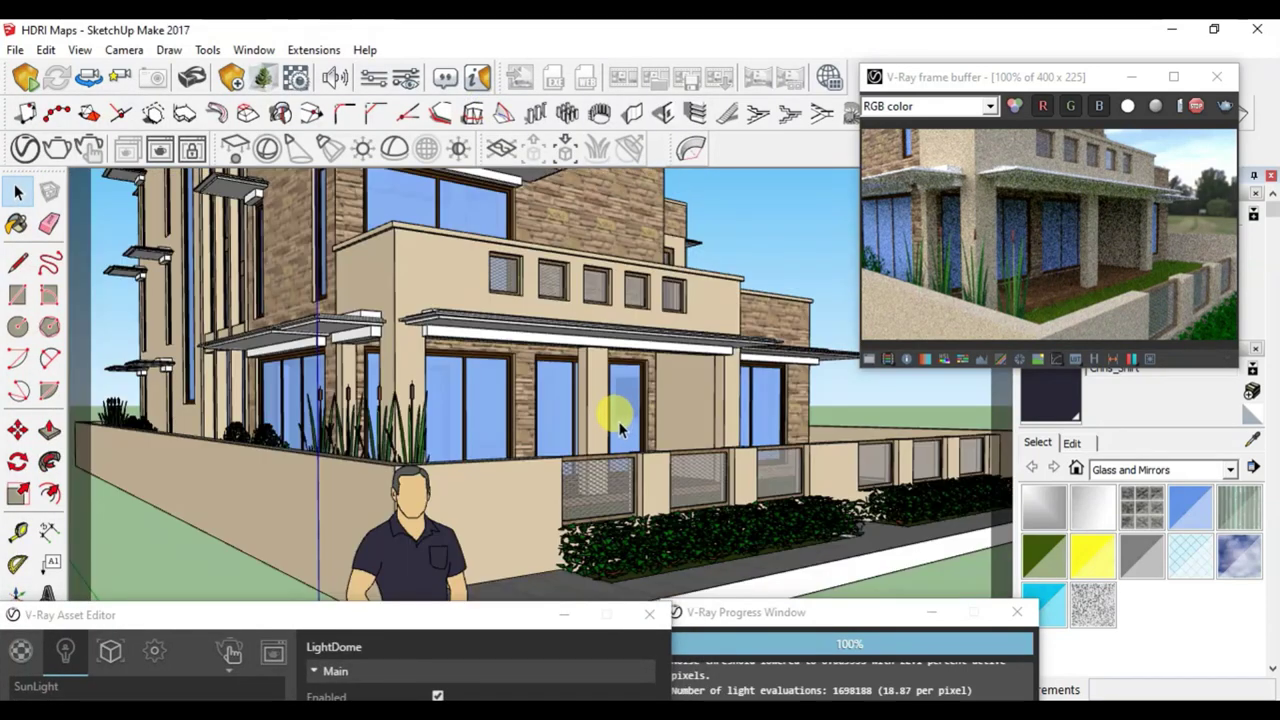
{"action": "scroll", "coordinate": [613, 414], "scroll_direction": "down", "scroll_amount": 4}
{"action": "scroll", "coordinate": [563, 368], "scroll_direction": "down", "scroll_amount": 1}
{"action": "scroll", "coordinate": [514, 400], "scroll_direction": "down", "scroll_amount": 1}
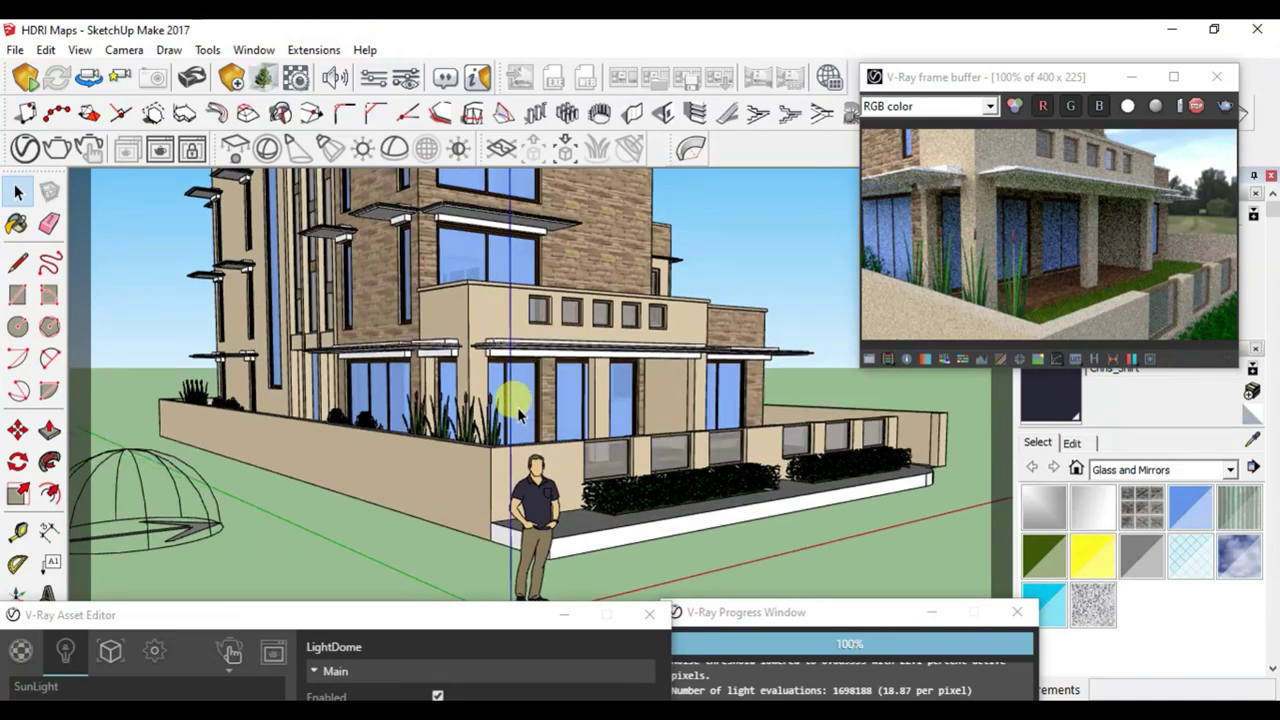
{"action": "left_click_drag", "start_coordinate": [429, 614], "coordinate": [423, 194]}
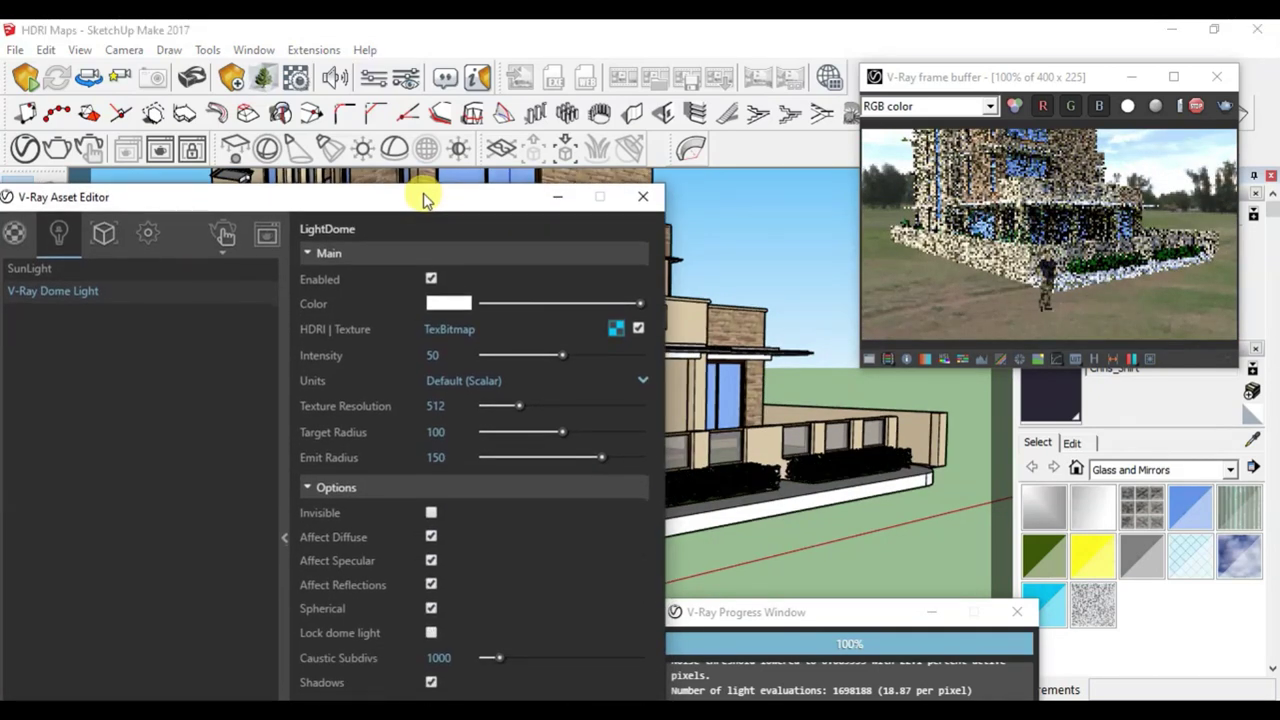
Load autumn_park_2k.hdr as the dome light's TexBitmap HDRI.
{"action": "left_click", "coordinate": [614, 330]}
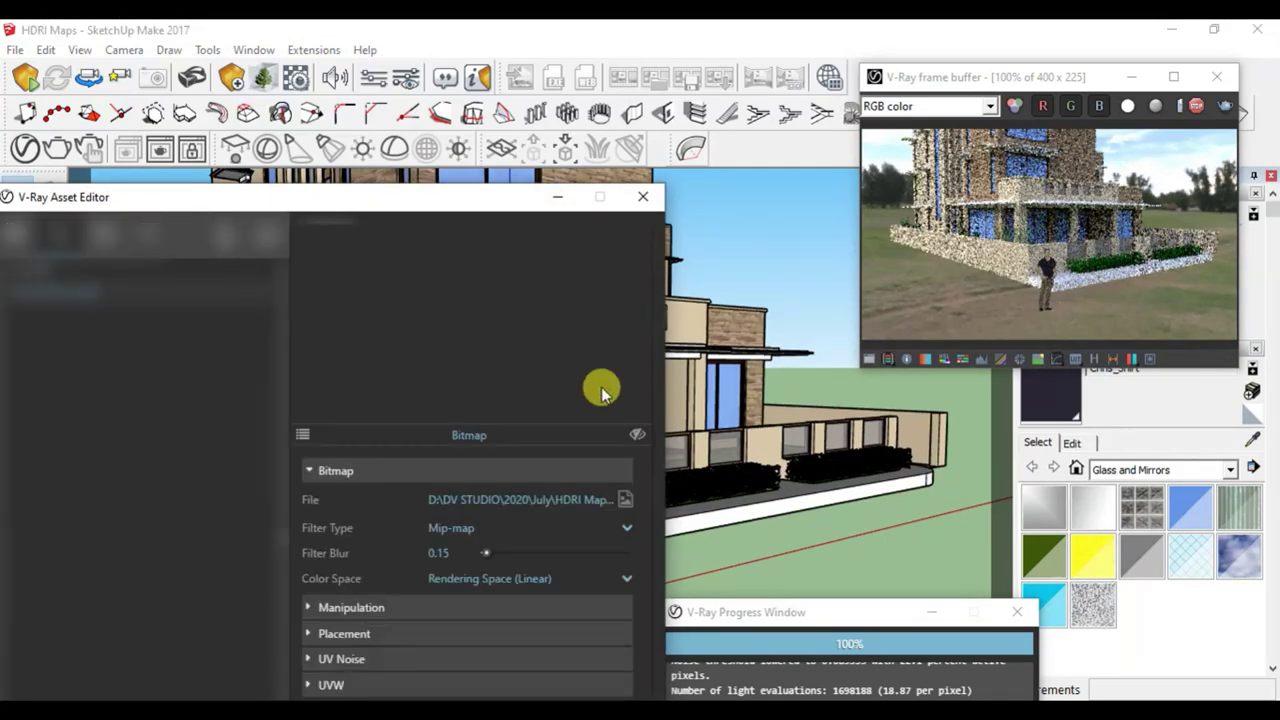
{"action": "left_click", "coordinate": [625, 500]}
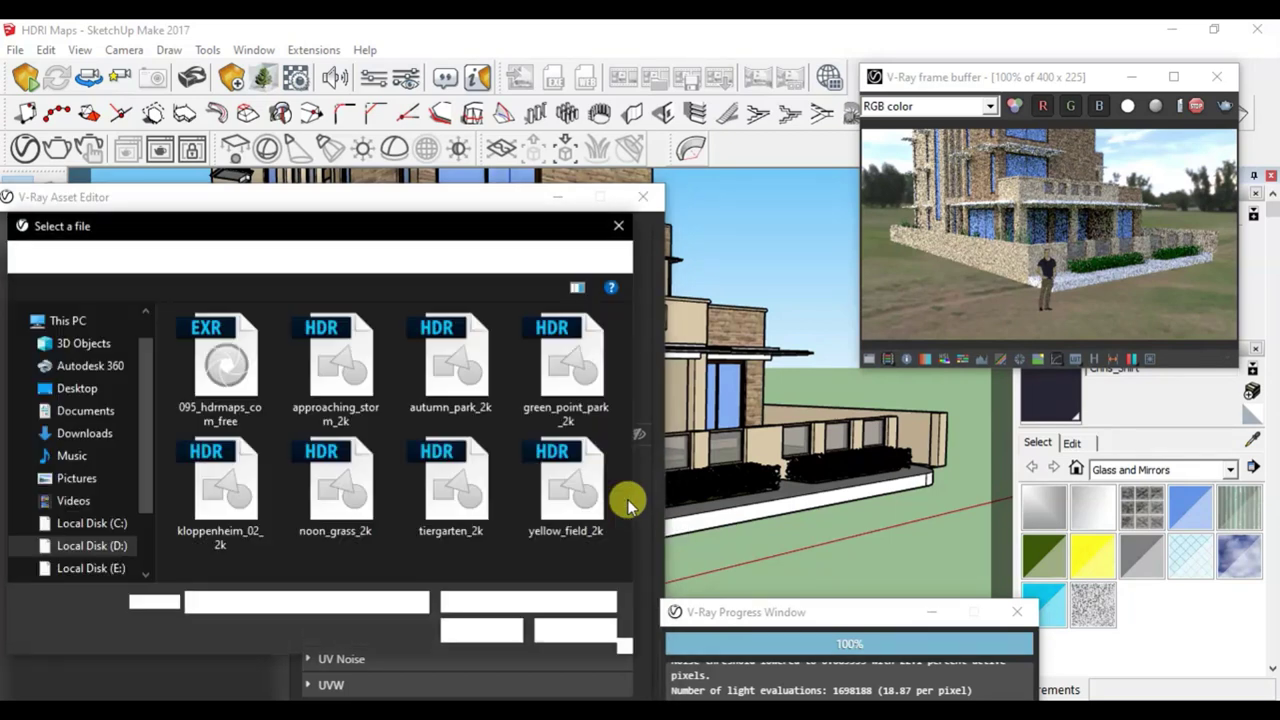
{"action": "left_click", "coordinate": [450, 362]}
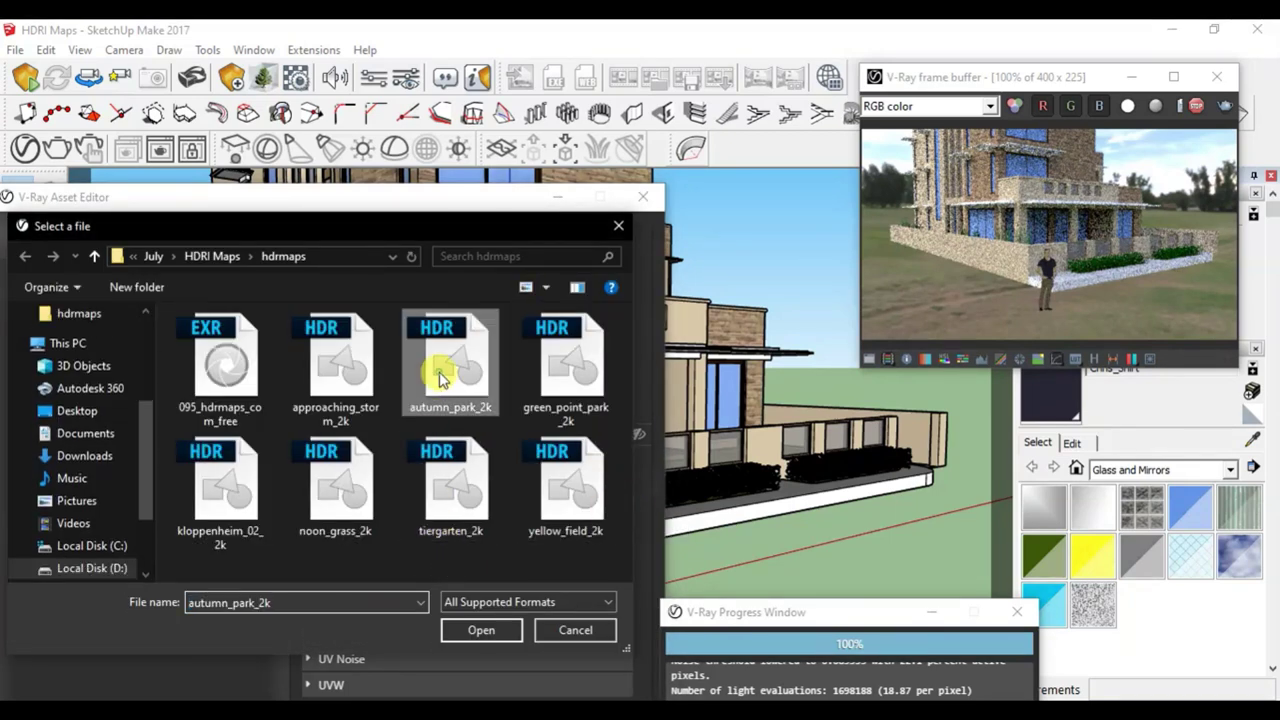
{"action": "left_click", "coordinate": [488, 634]}
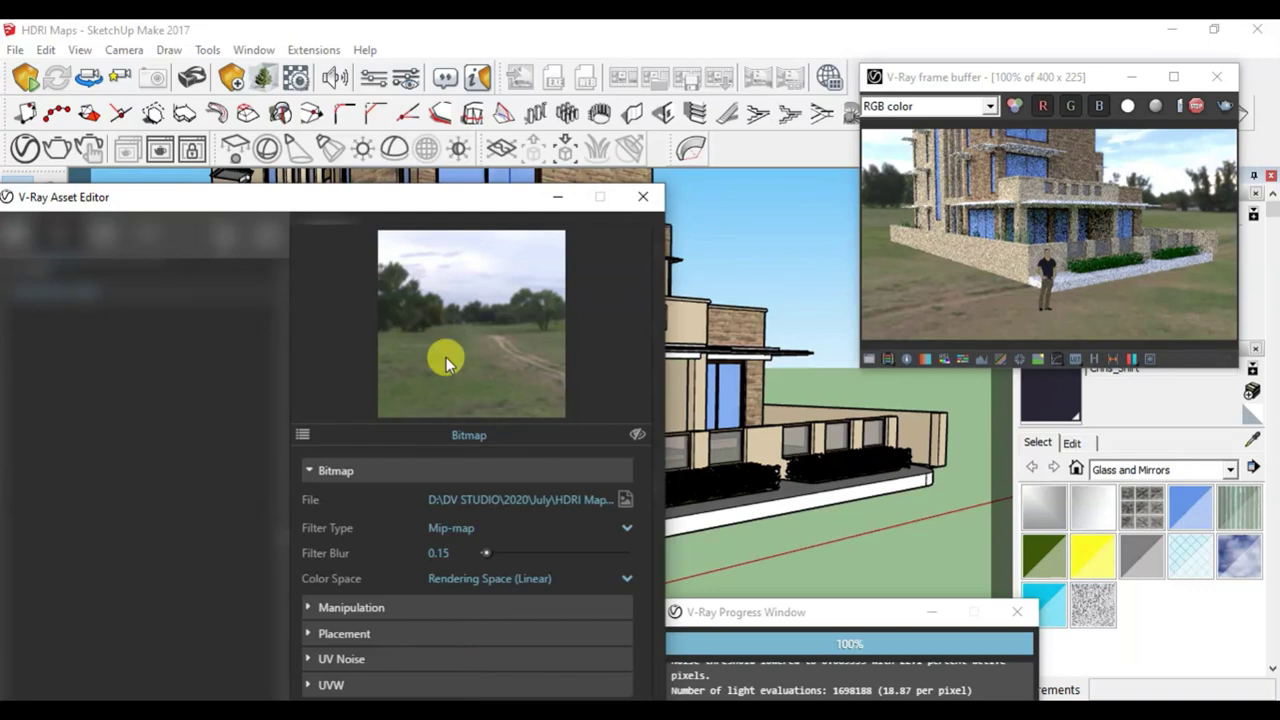
{"action": "left_click_drag", "start_coordinate": [422, 203], "coordinate": [427, 72]}
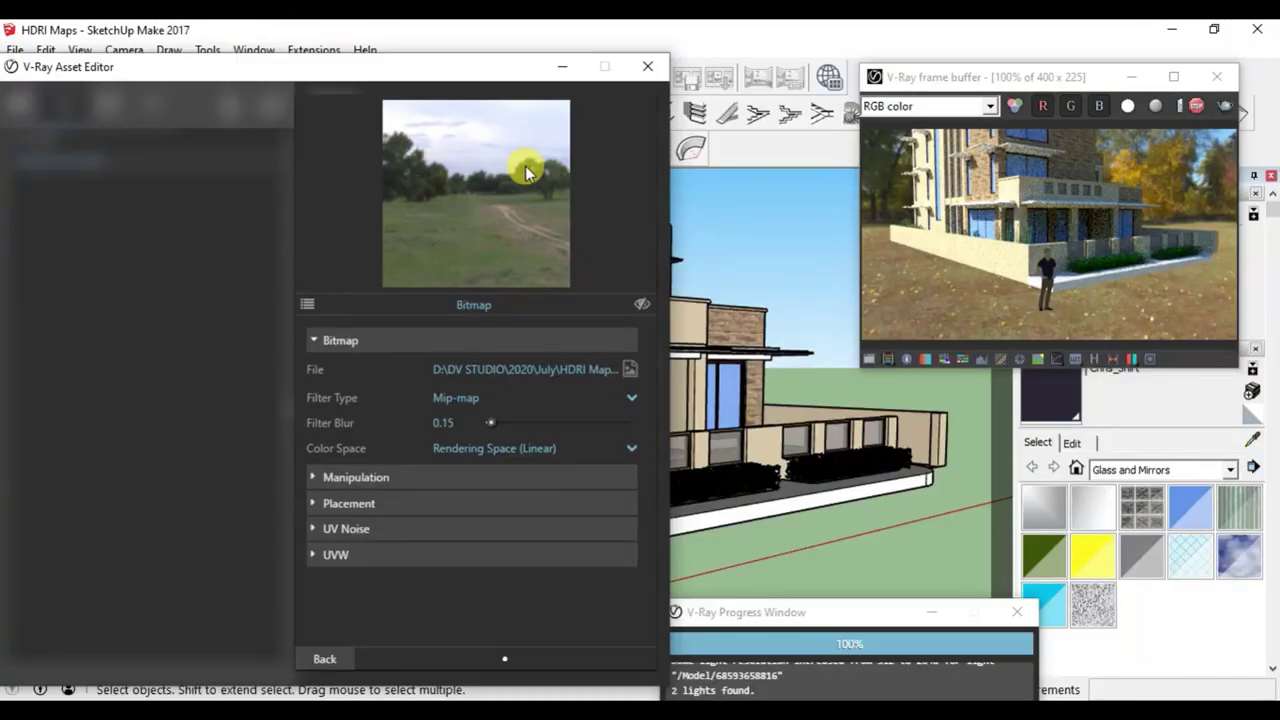
Return to the dome settings, confirm Intensity 50, move the window aside and zoom in.
{"action": "left_click", "coordinate": [333, 658]}
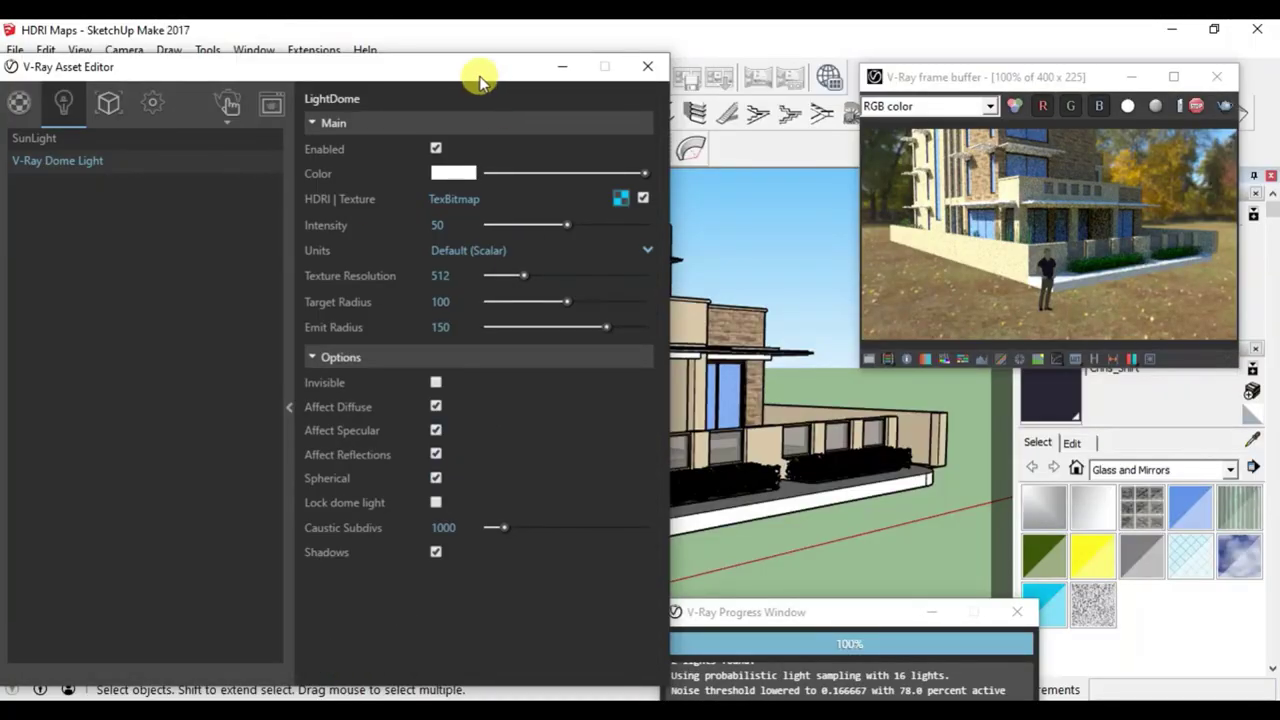
{"action": "double_click", "coordinate": [428, 224]}
{"action": "key", "text": "Return"}
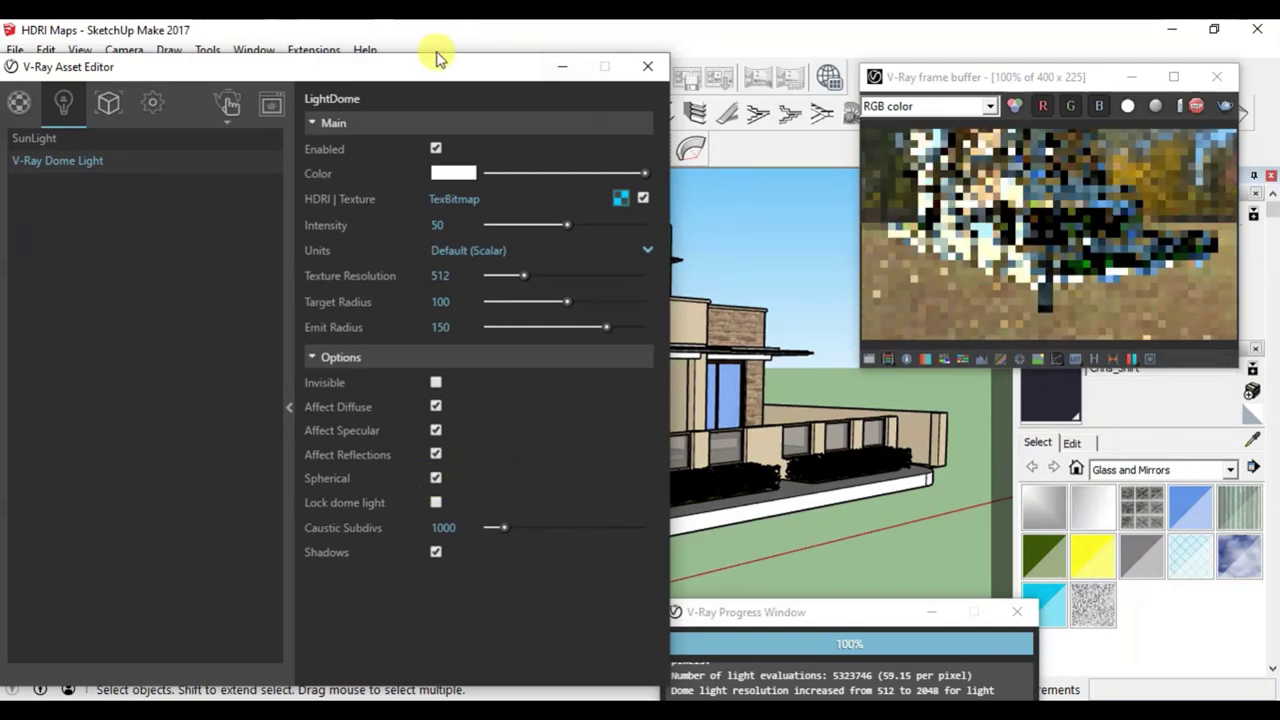
{"action": "left_click_drag", "start_coordinate": [437, 58], "coordinate": [229, 680]}
{"action": "scroll", "coordinate": [585, 450], "scroll_direction": "up", "scroll_amount": 2}
{"action": "scroll", "coordinate": [588, 445], "scroll_direction": "up", "scroll_amount": 2}
{"action": "scroll", "coordinate": [590, 445], "scroll_direction": "up", "scroll_amount": 3}
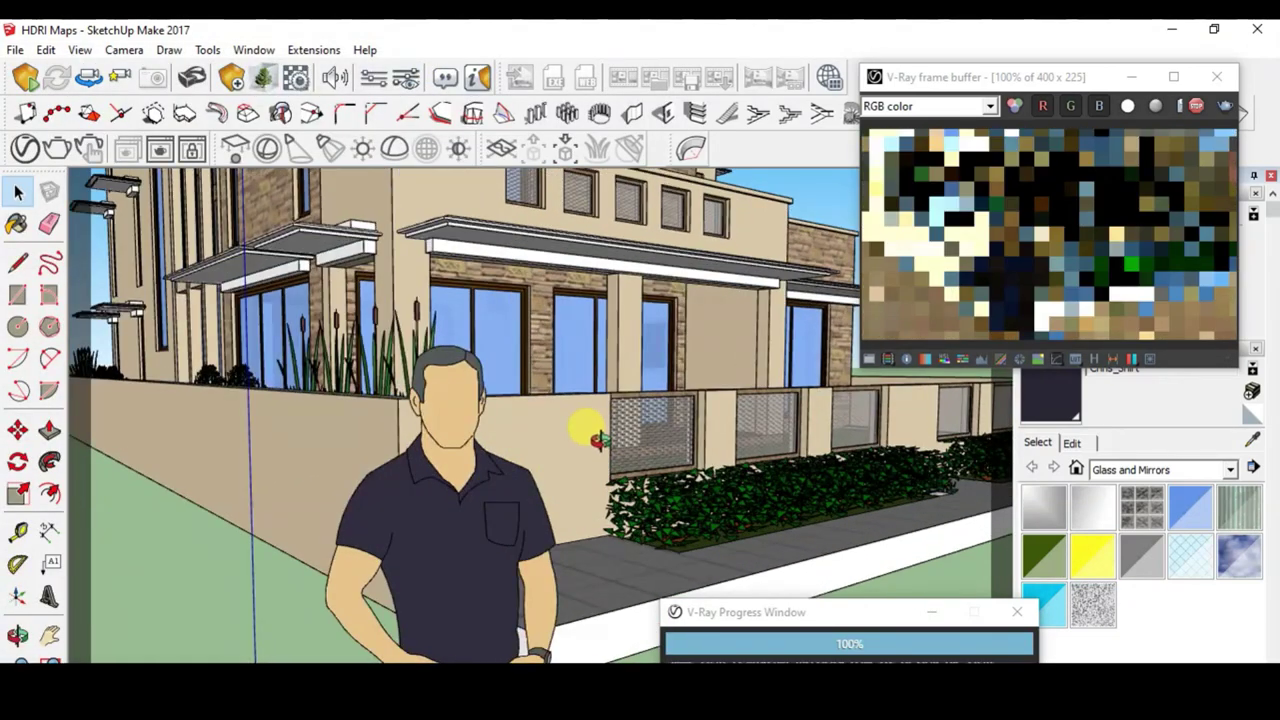
Tilt and zoom out to an overhead view of the house, then select the dome light beside it.
{"action": "left_click_drag", "start_coordinate": [569, 457], "coordinate": [580, 470]}
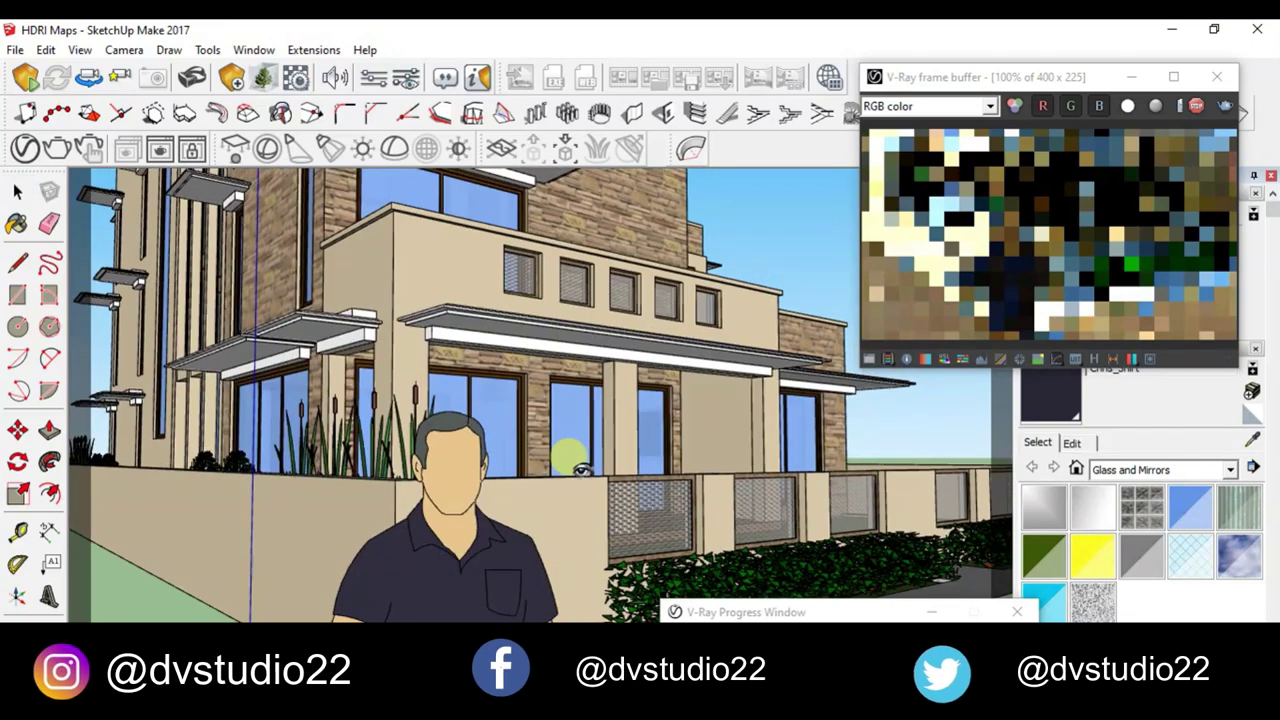
{"action": "scroll", "coordinate": [443, 366], "scroll_direction": "down", "scroll_amount": 2}
{"action": "scroll", "coordinate": [443, 370], "scroll_direction": "down", "scroll_amount": 2}
{"action": "key", "text": "space"}
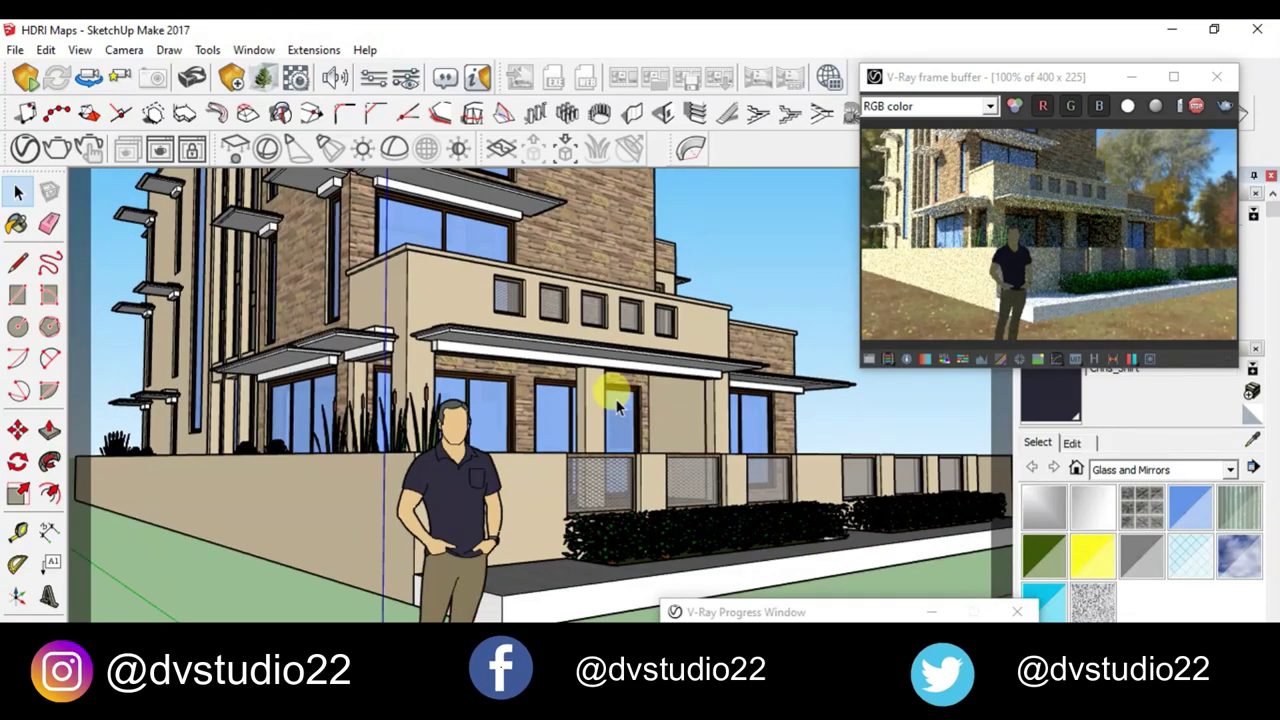
{"action": "scroll", "coordinate": [617, 407], "scroll_direction": "down", "scroll_amount": 3}
{"action": "mouse_move", "coordinate": [617, 407]}
{"action": "middle_mouse_down"}
{"action": "mouse_move", "coordinate": [565, 565]}
{"action": "mouse_move", "coordinate": [426, 552]}
{"action": "middle_mouse_up"}
{"action": "scroll", "coordinate": [563, 566], "scroll_direction": "down", "scroll_amount": 2}
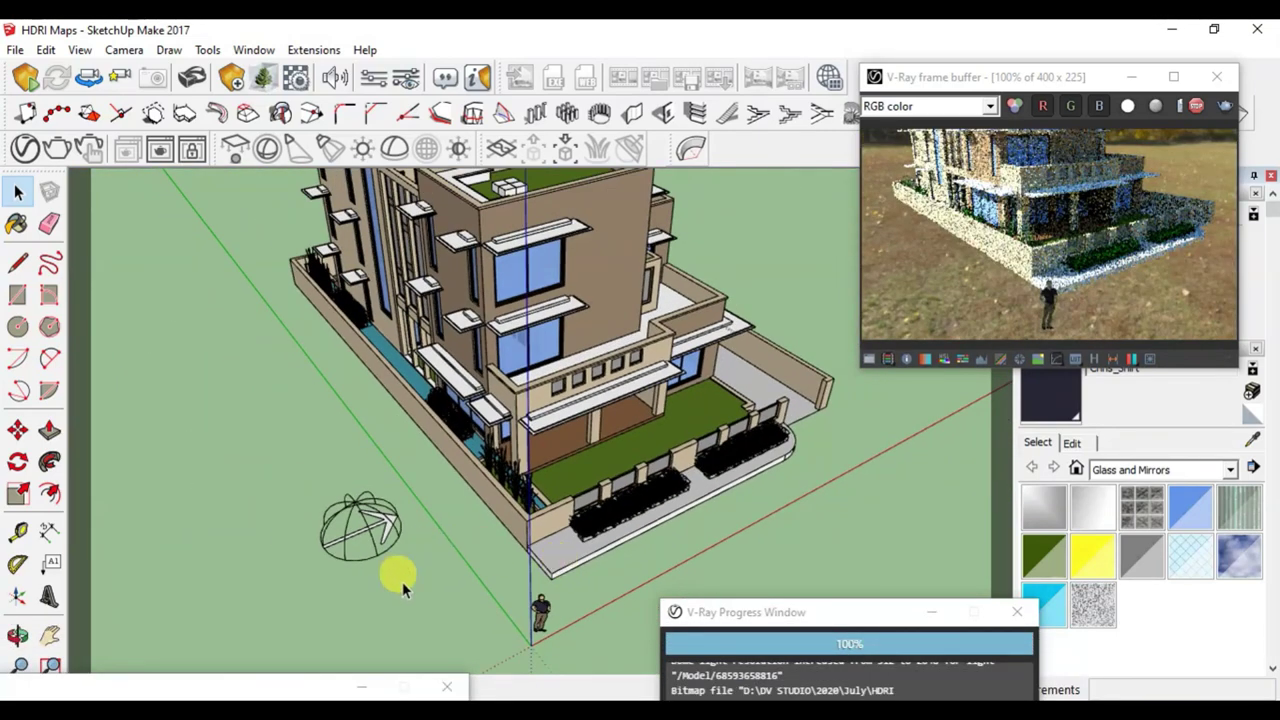
{"action": "mouse_move", "coordinate": [402, 588]}
{"action": "left_mouse_down"}
{"action": "mouse_move", "coordinate": [298, 492]}
{"action": "mouse_move", "coordinate": [362, 560]}
{"action": "mouse_move", "coordinate": [410, 553]}
{"action": "left_mouse_up"}
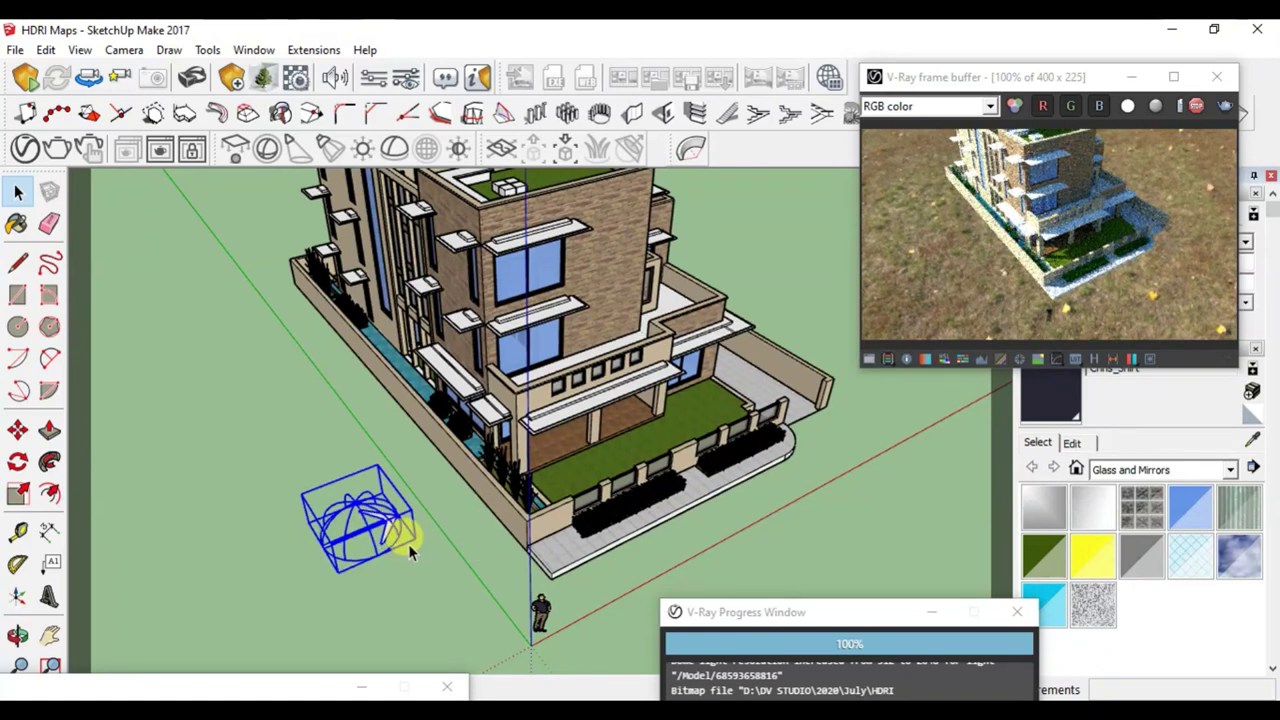
Rotate the dome light about its centre with the Rotate tool.
{"action": "key", "text": "q"}
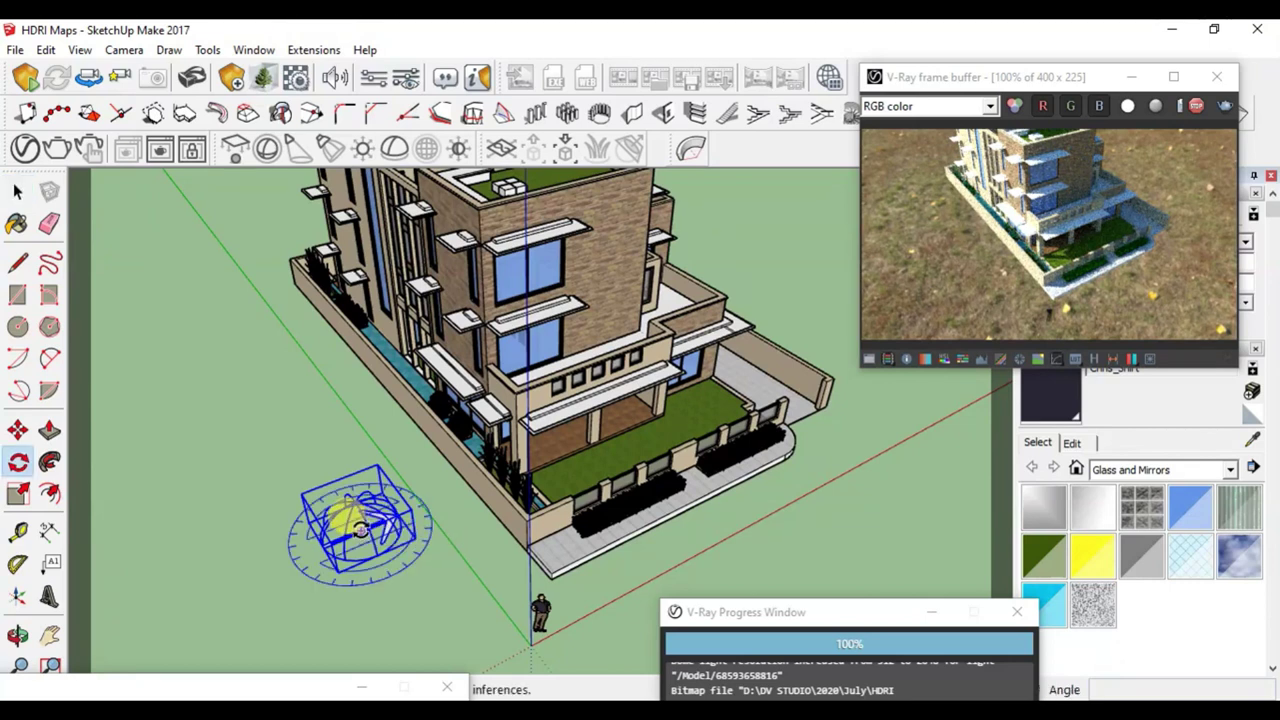
{"action": "left_click", "coordinate": [359, 530]}
{"action": "left_click", "coordinate": [382, 592]}
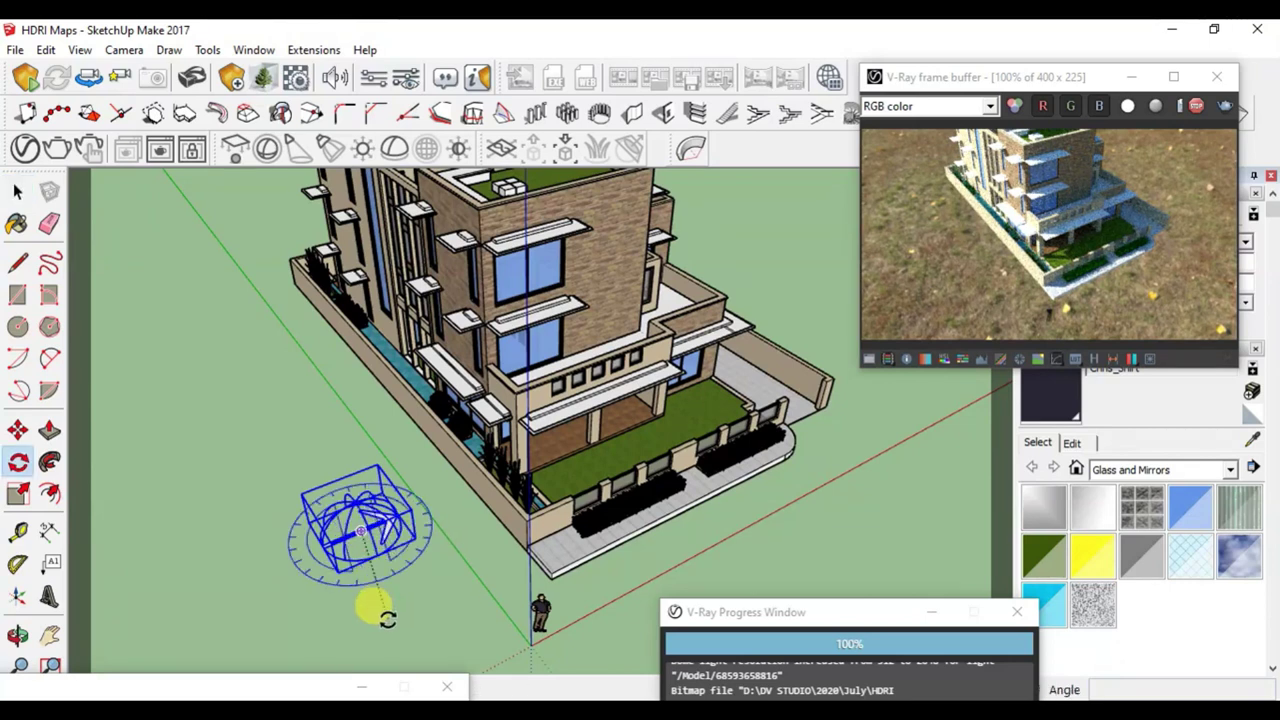
{"action": "left_click", "coordinate": [448, 530]}
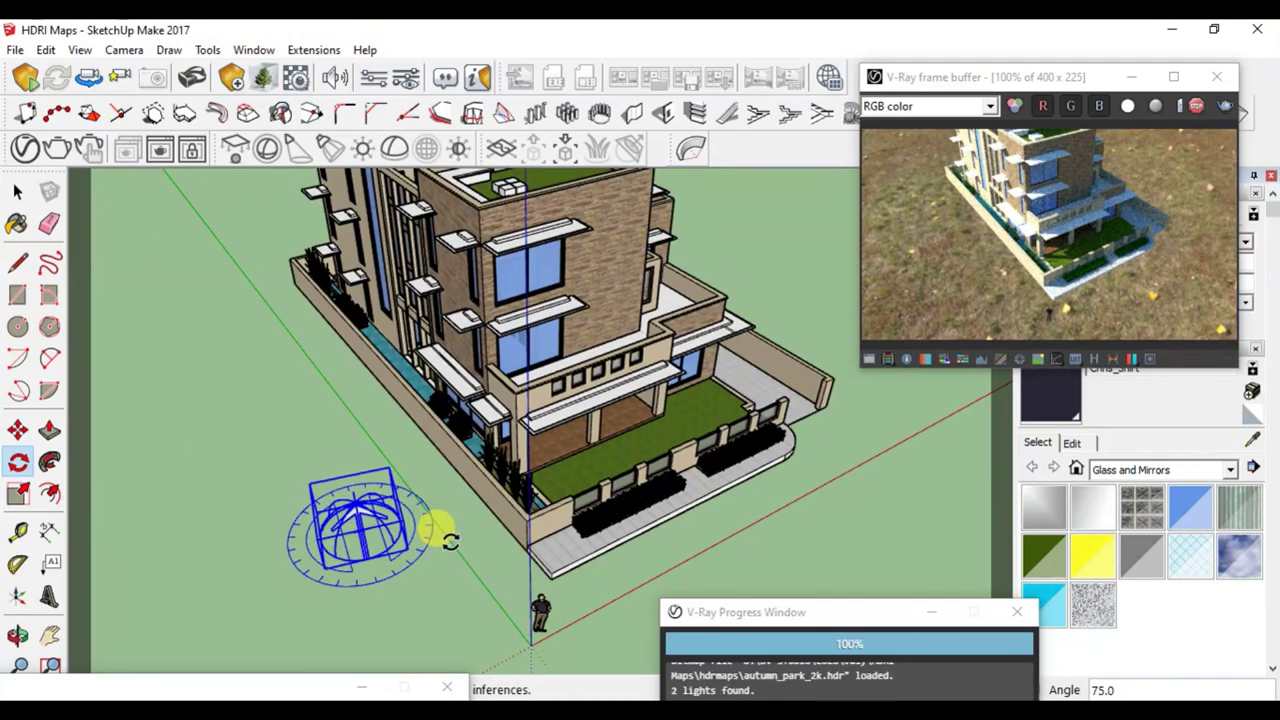
{"action": "key", "text": "space"}
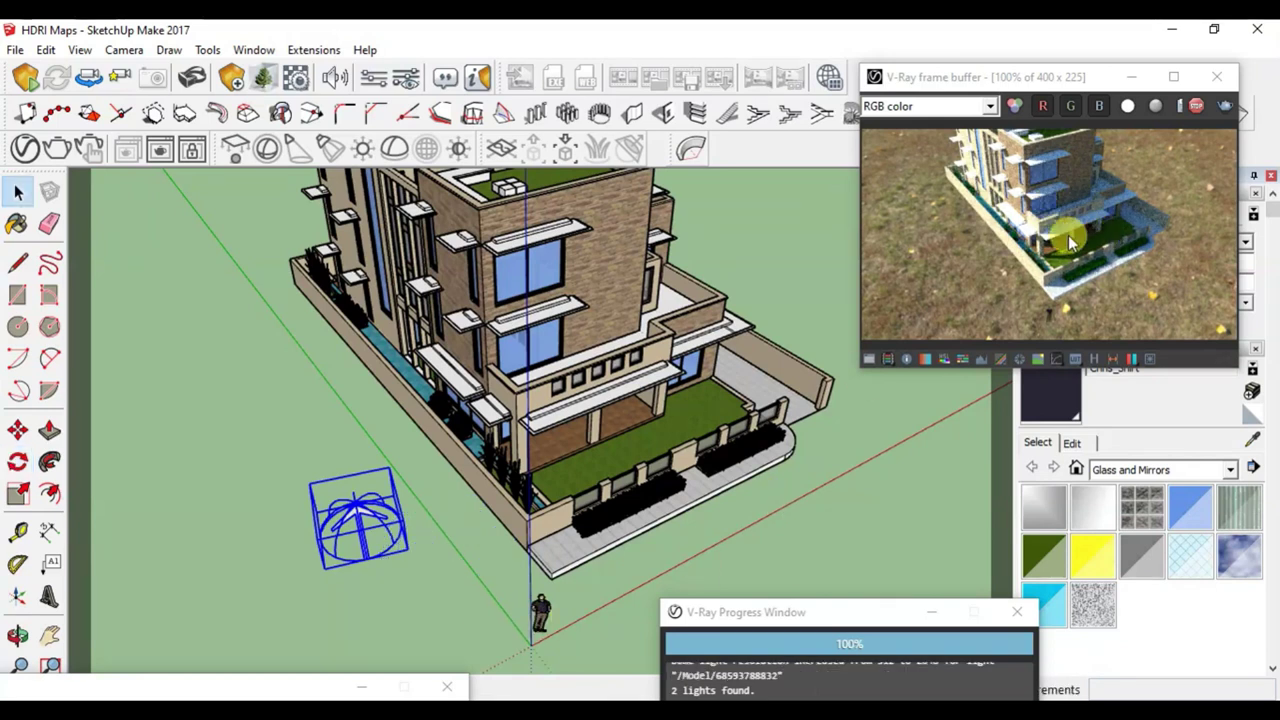
Stop the interactive render, start a fresh one, and raise the Asset Editor into view.
{"action": "left_click", "coordinate": [1197, 107]}
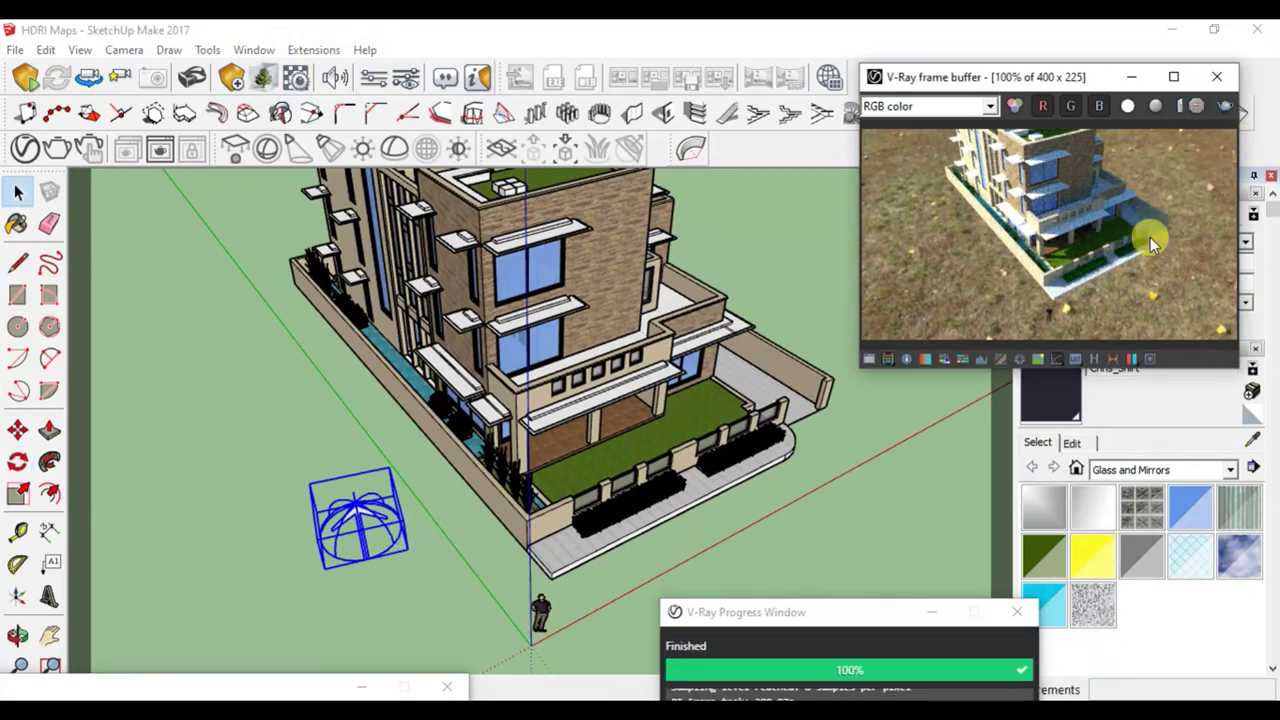
{"action": "left_click", "coordinate": [1226, 110]}
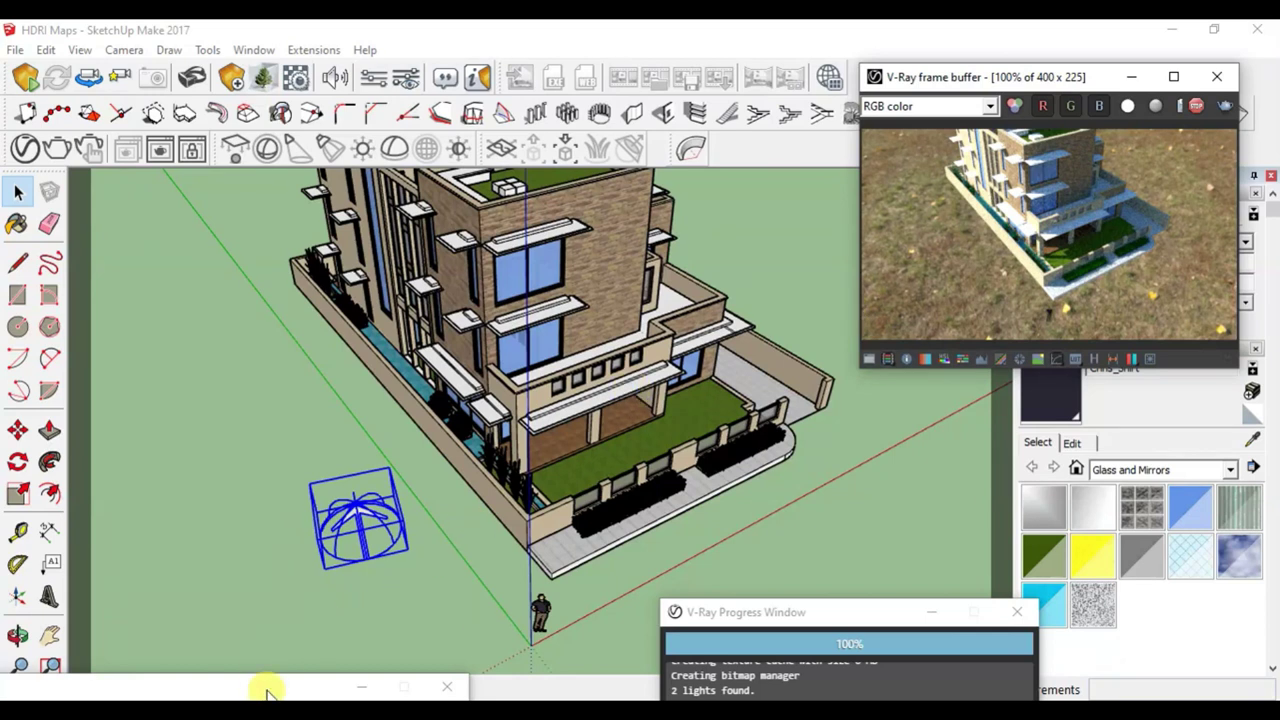
{"action": "left_click_drag", "start_coordinate": [255, 692], "coordinate": [424, 57]}
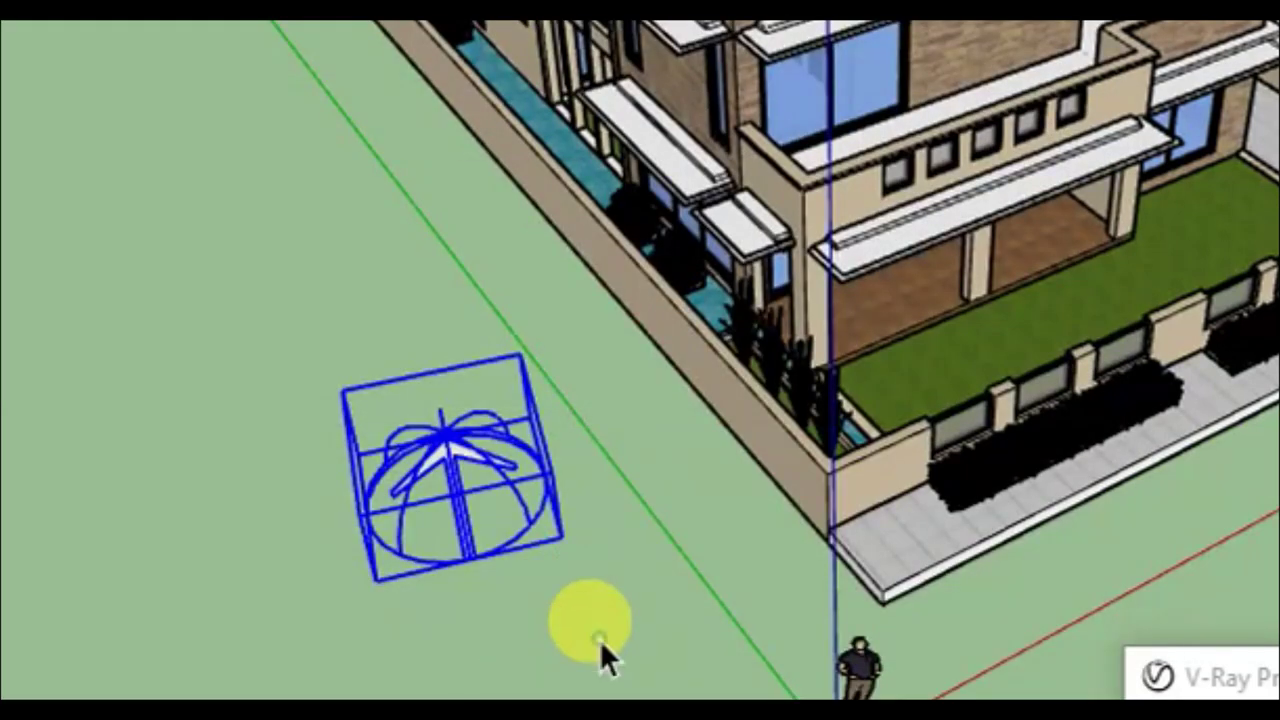
Deselect the dome light by clicking empty ground.
{"action": "left_click", "coordinate": [600, 640]}
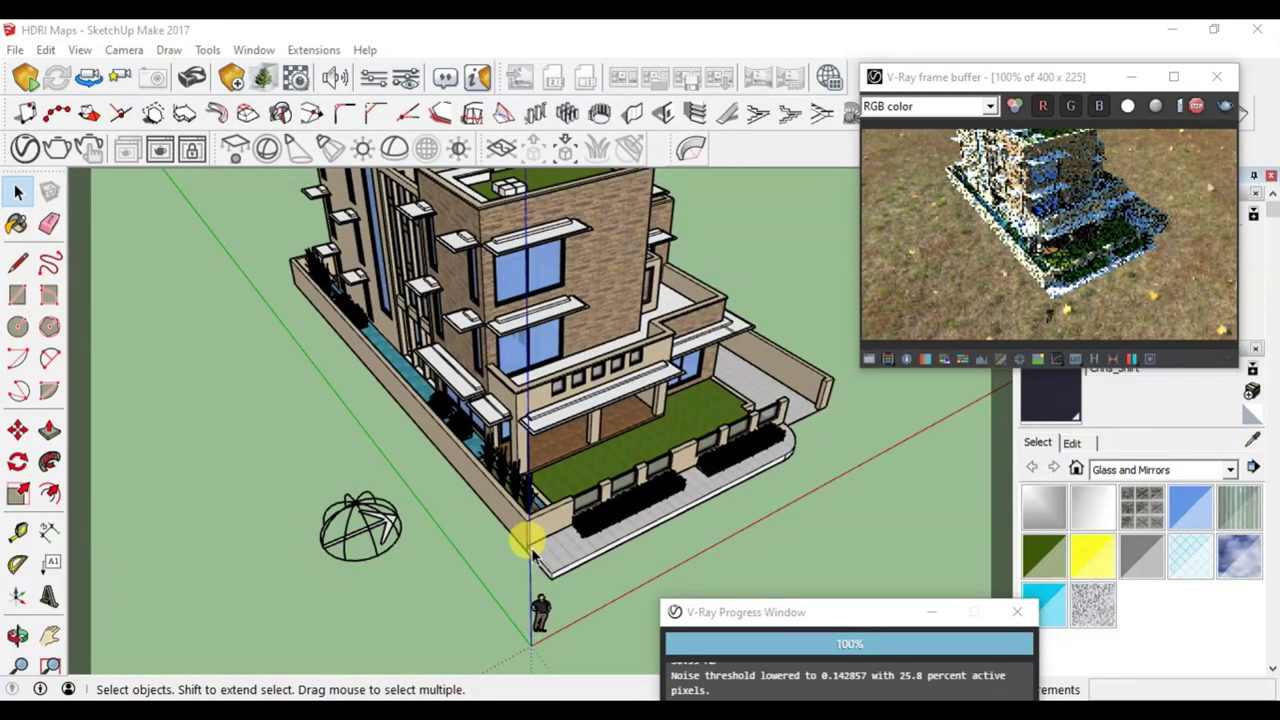
Select the dome light and scale it up by about 1.36.
{"action": "scroll", "coordinate": [522, 550], "scroll_direction": "up", "scroll_amount": 1}
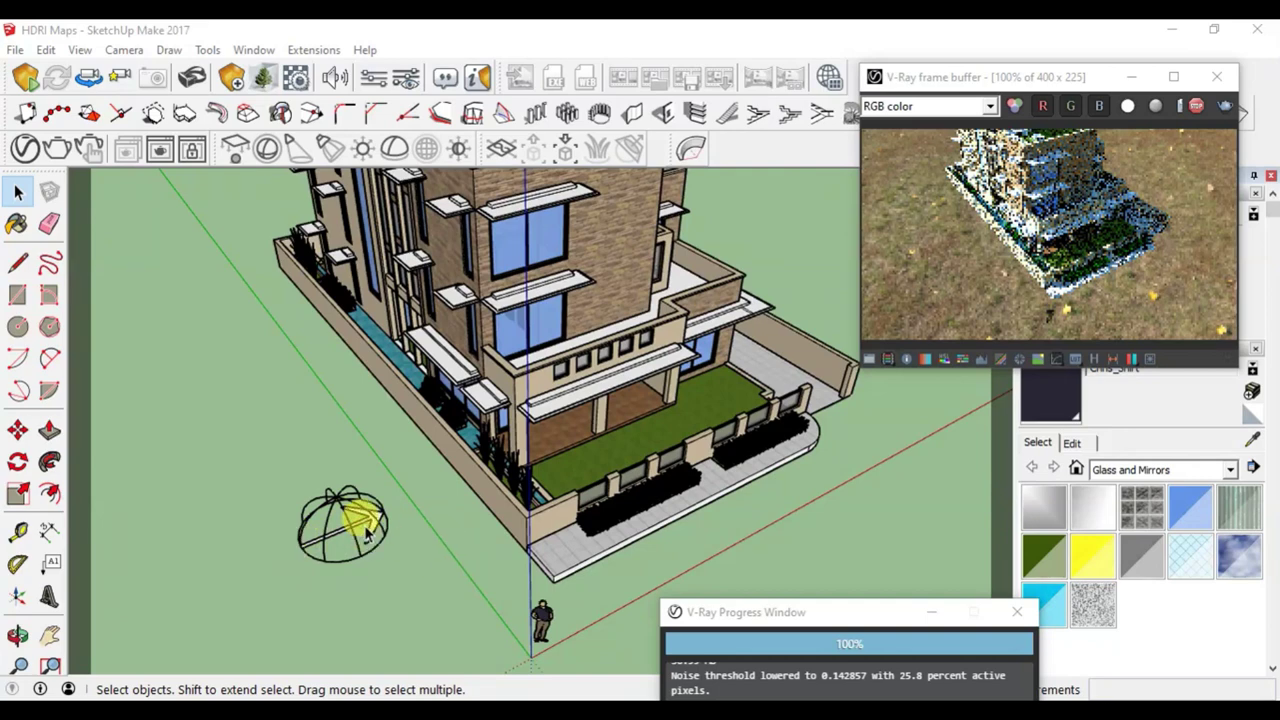
{"action": "scroll", "coordinate": [337, 514], "scroll_direction": "up", "scroll_amount": 3}
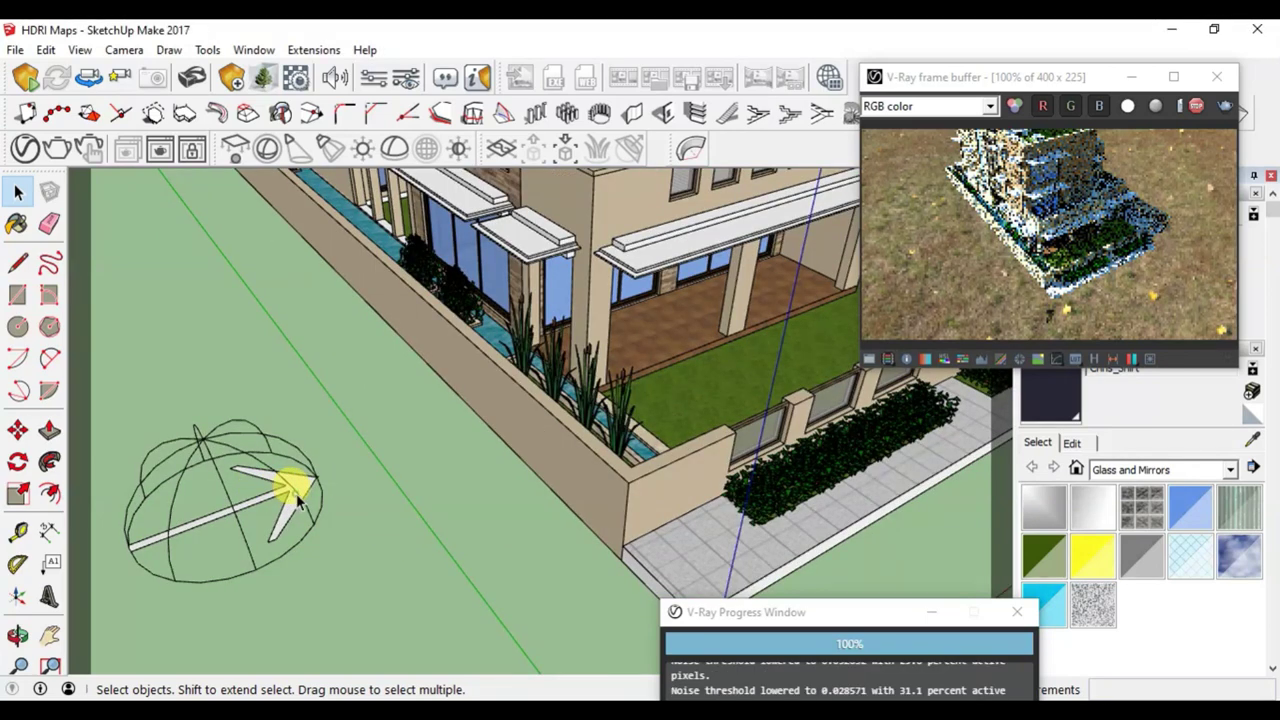
{"action": "left_click", "coordinate": [286, 486]}
{"action": "scroll", "coordinate": [560, 482], "scroll_direction": "down", "scroll_amount": 2}
{"action": "middle_click_drag", "start_coordinate": [557, 480], "coordinate": [413, 468]}
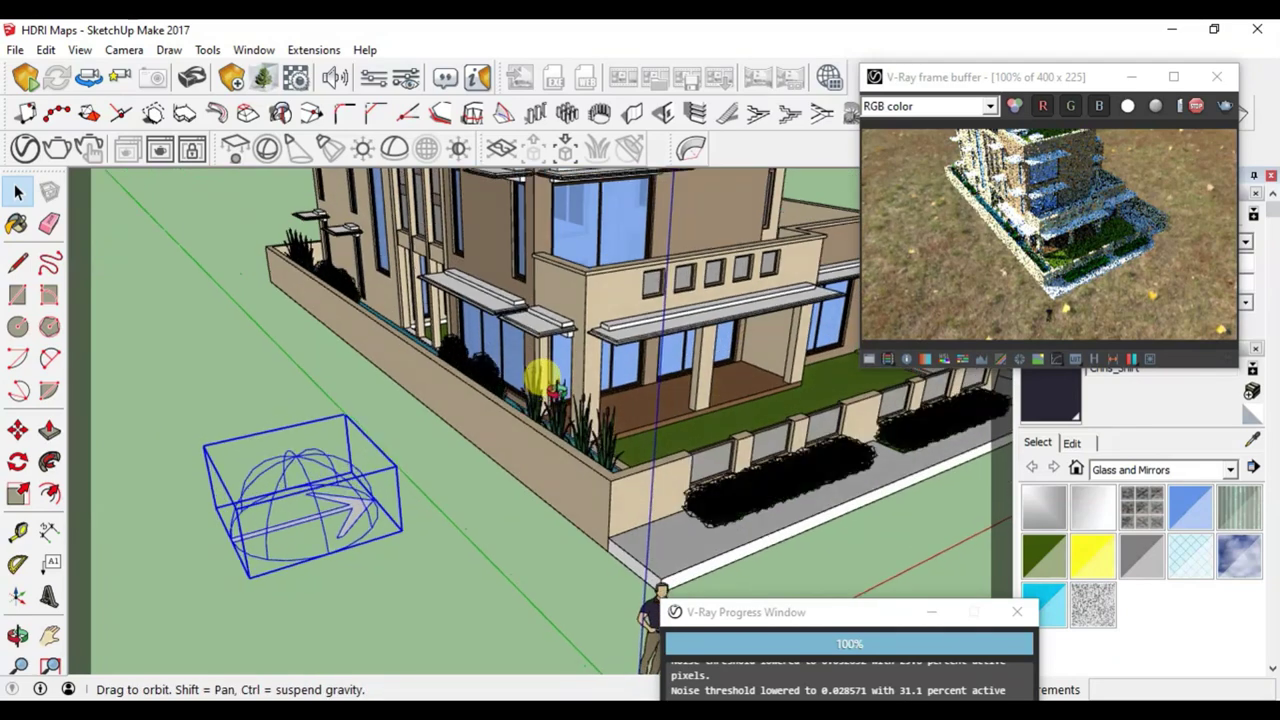
{"action": "key", "text": "s"}
{"action": "left_click_drag", "start_coordinate": [200, 444], "coordinate": [106, 370]}
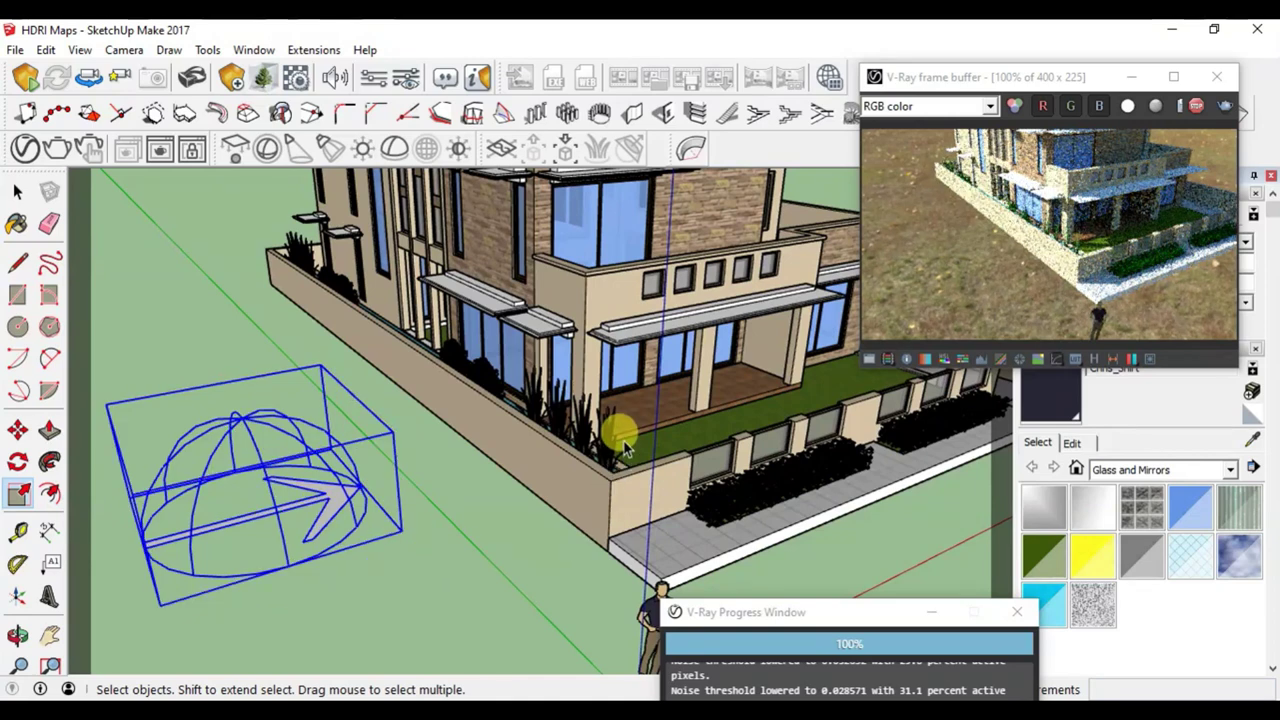
Rotate the dome light 69° about its centre, then orbit slightly around the building.
{"action": "middle_click_drag", "start_coordinate": [621, 447], "coordinate": [630, 440]}
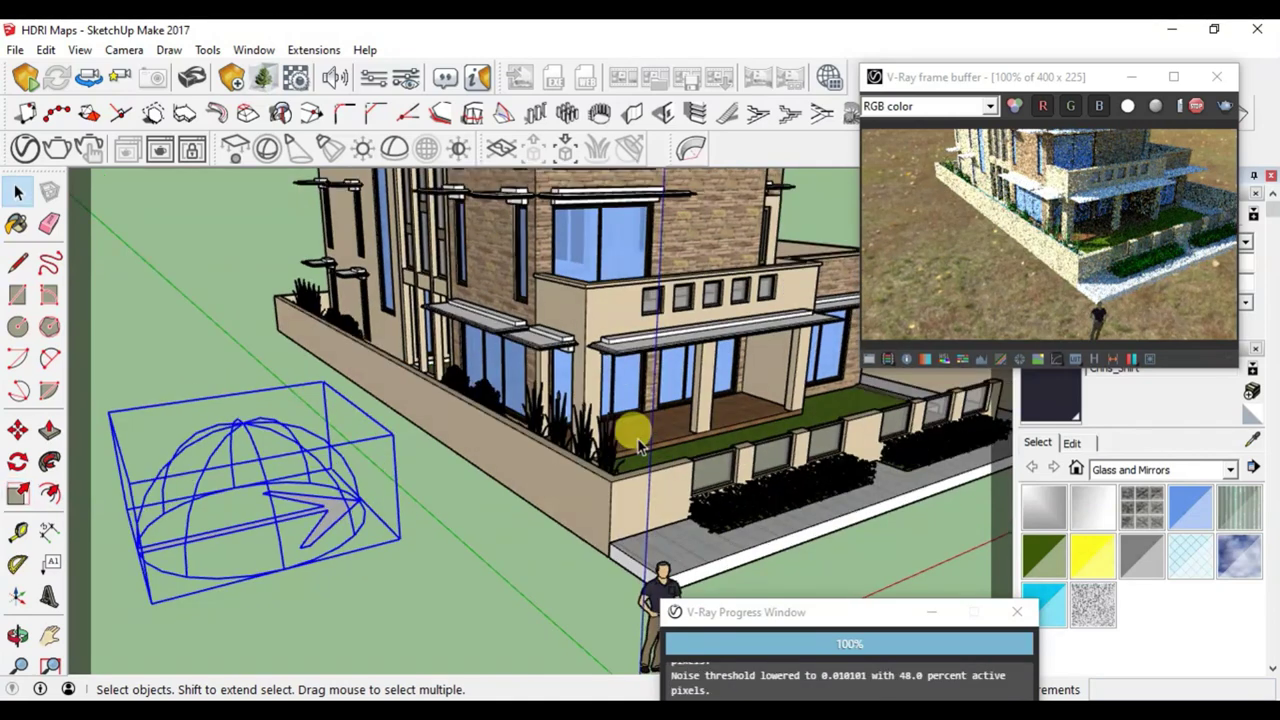
{"action": "key", "text": "q"}
{"action": "left_click", "coordinate": [256, 523]}
{"action": "left_click", "coordinate": [300, 594]}
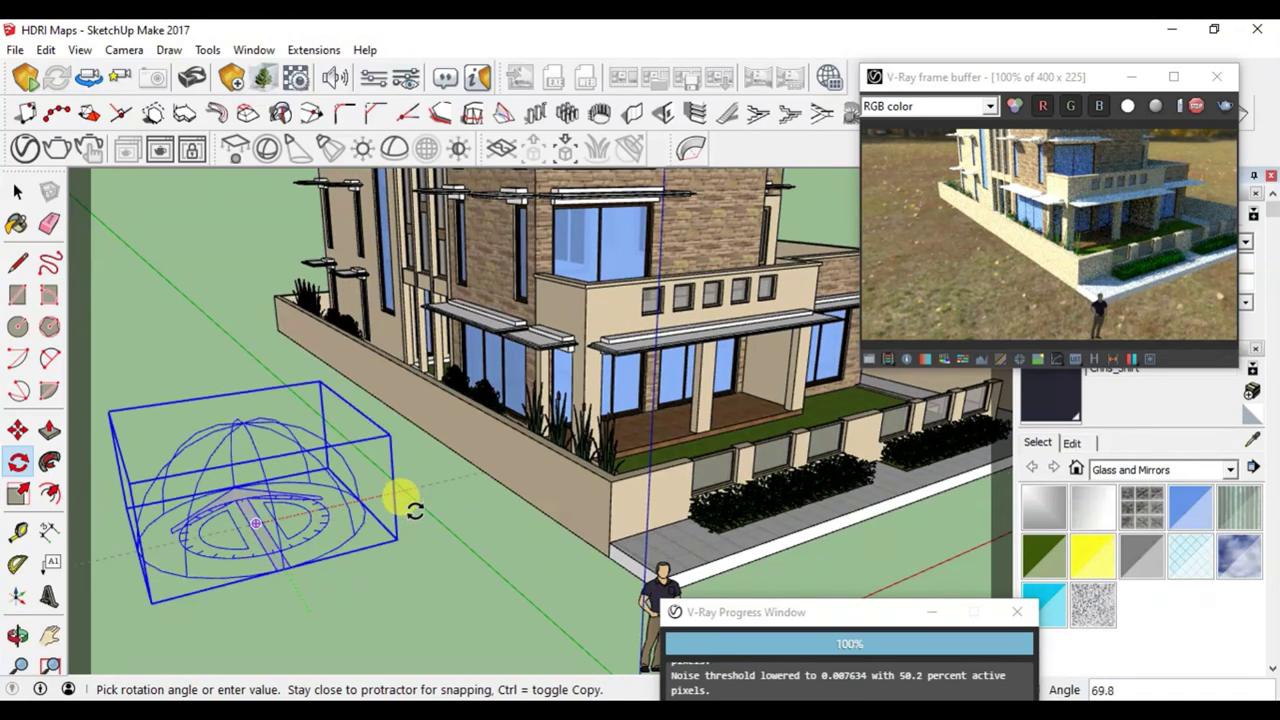
{"action": "left_click", "coordinate": [413, 510]}
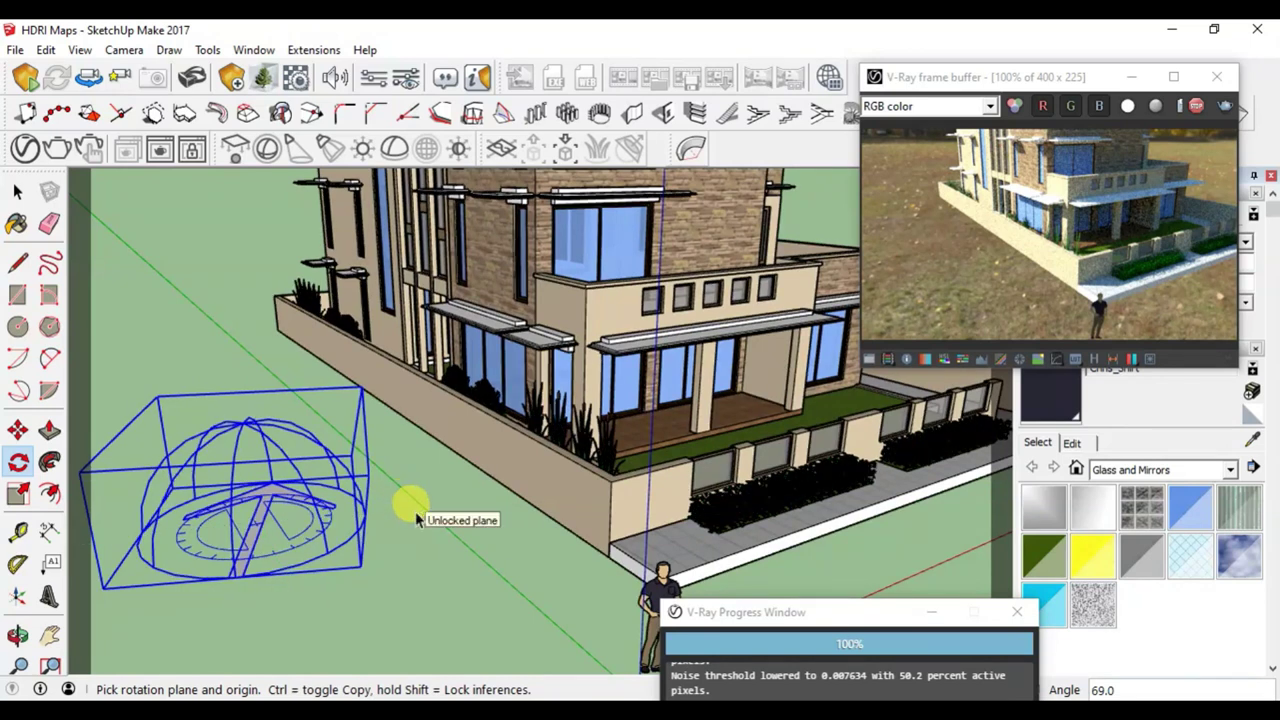
{"action": "key", "text": "space"}
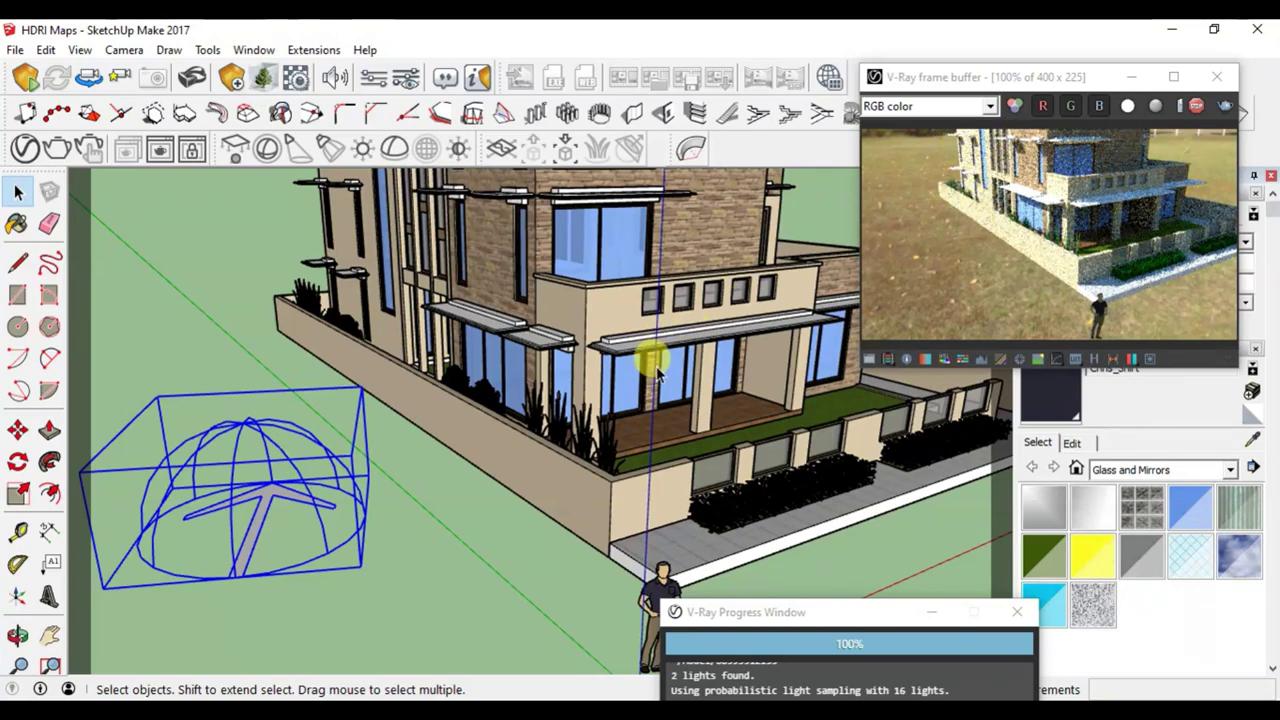
{"action": "key", "text": "o"}
{"action": "mouse_move", "coordinate": [634, 329]}
{"action": "left_mouse_down"}
{"action": "mouse_move", "coordinate": [650, 333]}
{"action": "mouse_move", "coordinate": [651, 290]}
{"action": "left_mouse_up"}
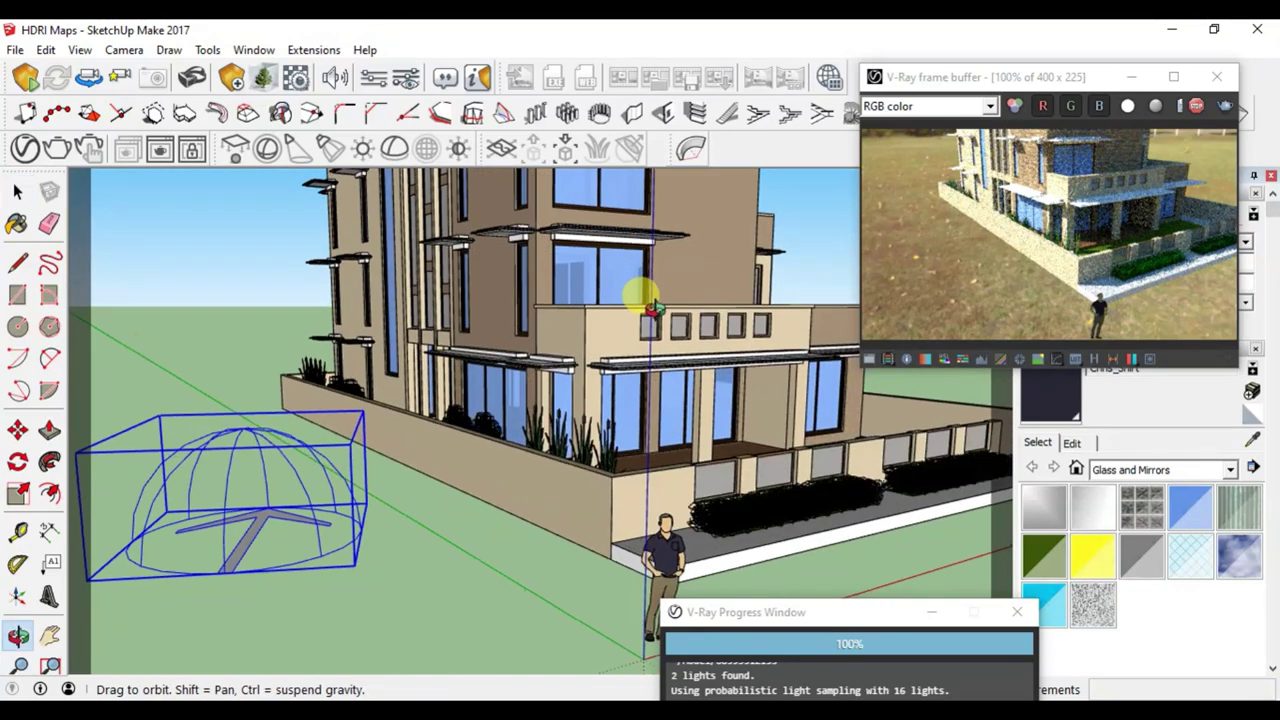
{"action": "key", "text": "space"}
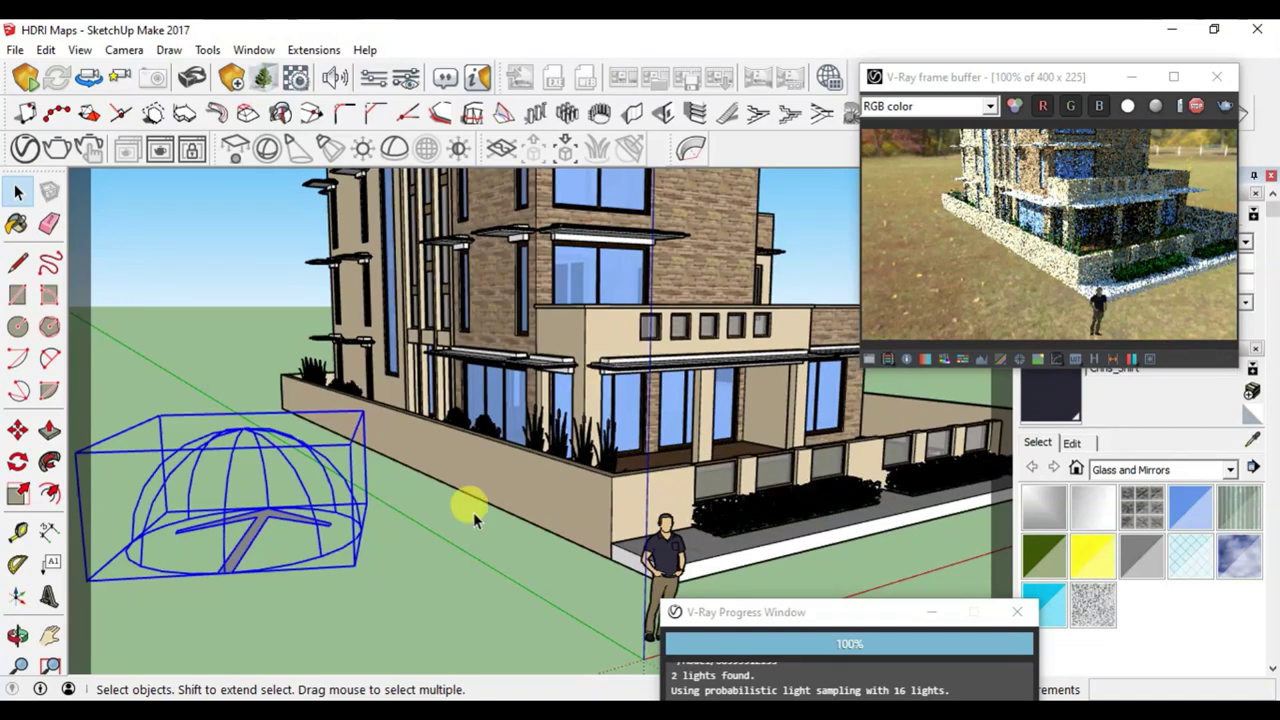
Stop and restart the V-Ray render, then reselect the dome light.
{"action": "left_click", "coordinate": [1199, 106]}
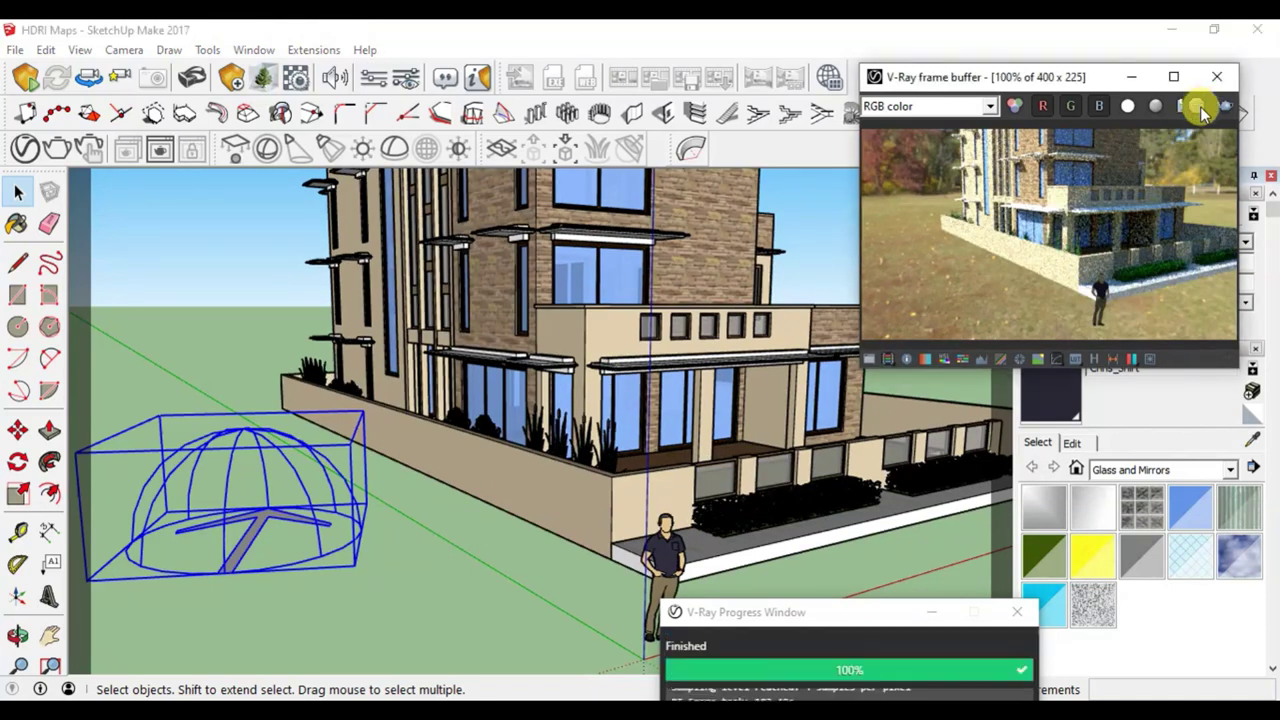
{"action": "left_click", "coordinate": [1228, 108]}
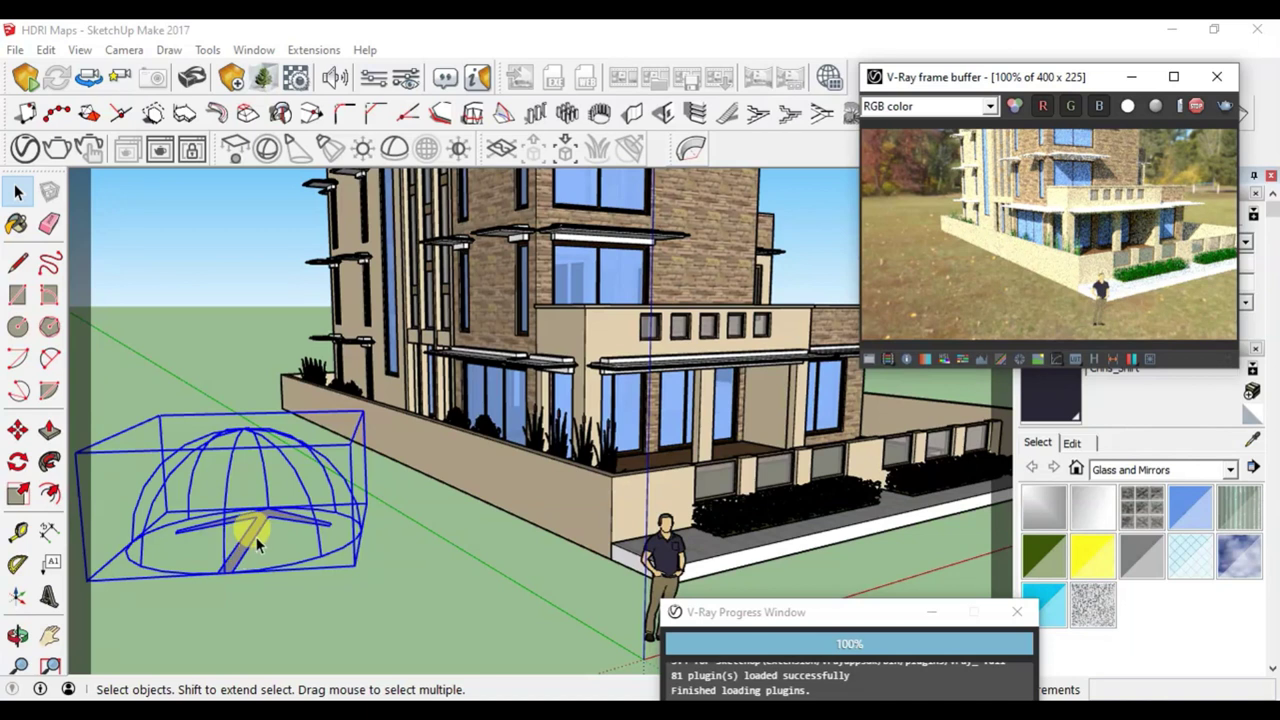
{"action": "left_click", "coordinate": [391, 575]}
{"action": "left_click", "coordinate": [288, 515]}
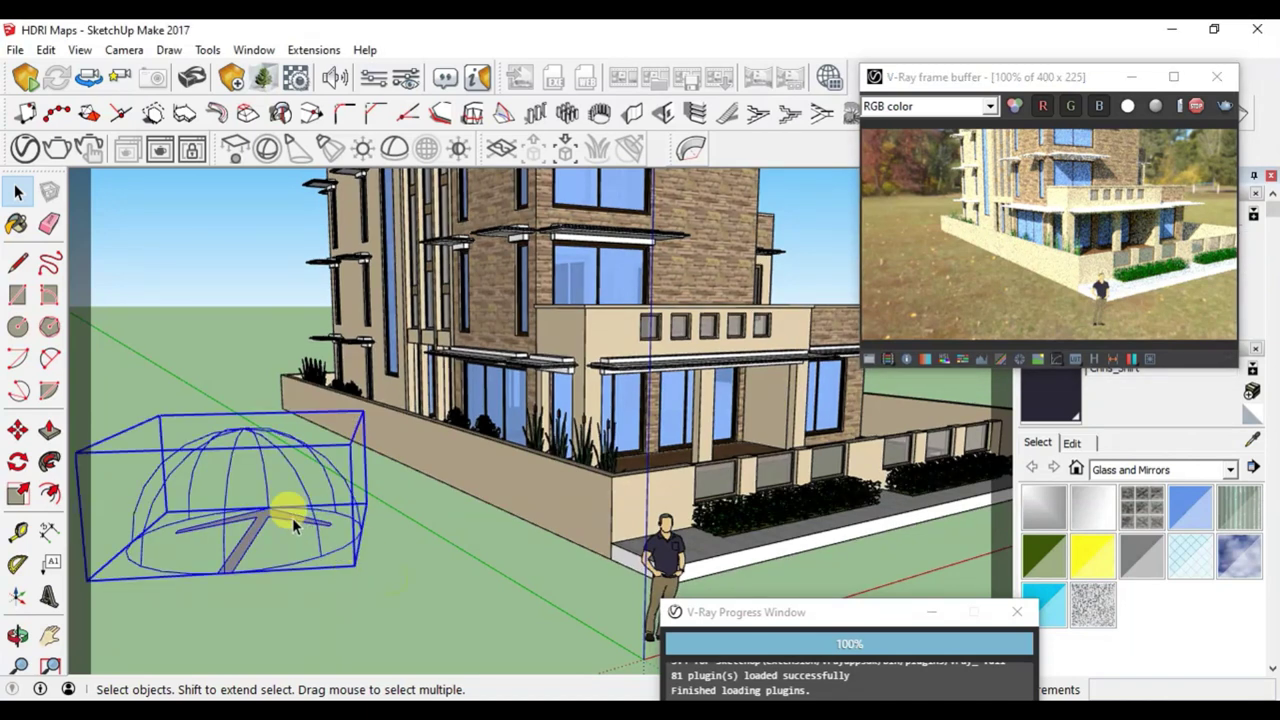
Rotate the dome light a further 24° about its centre.
{"action": "key", "text": "q"}
{"action": "left_click", "coordinate": [250, 537]}
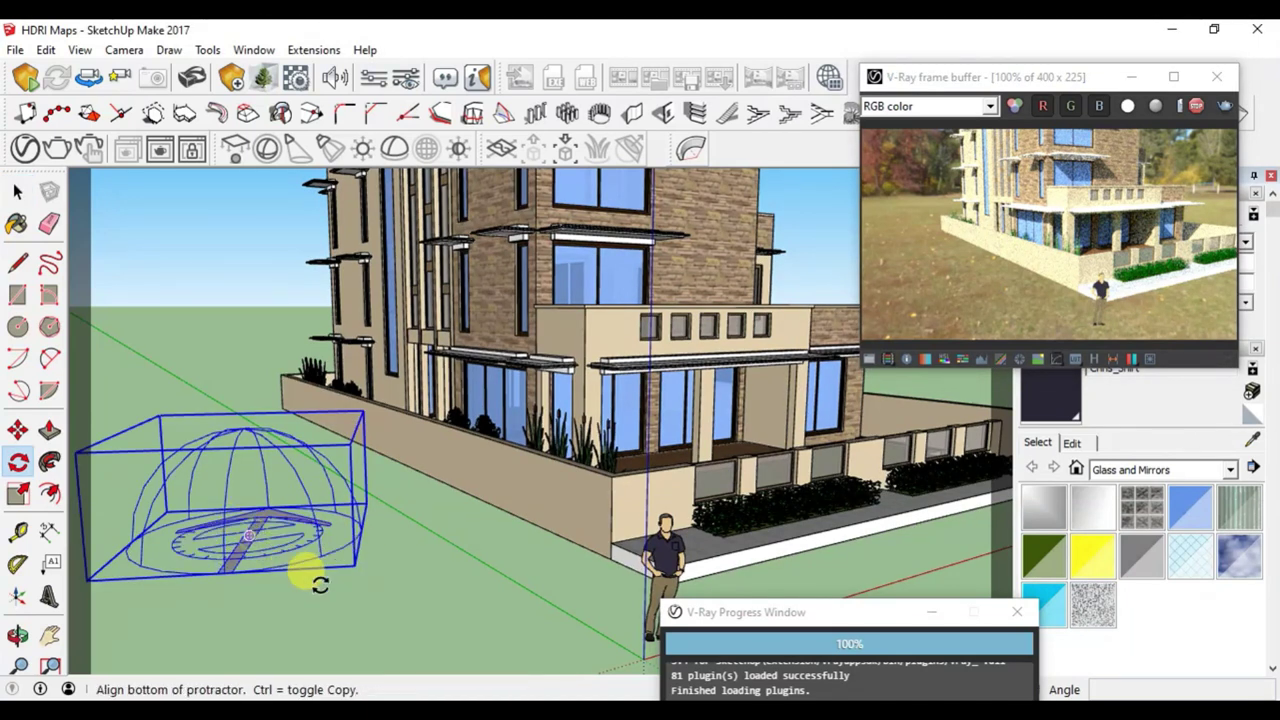
{"action": "left_click", "coordinate": [345, 607]}
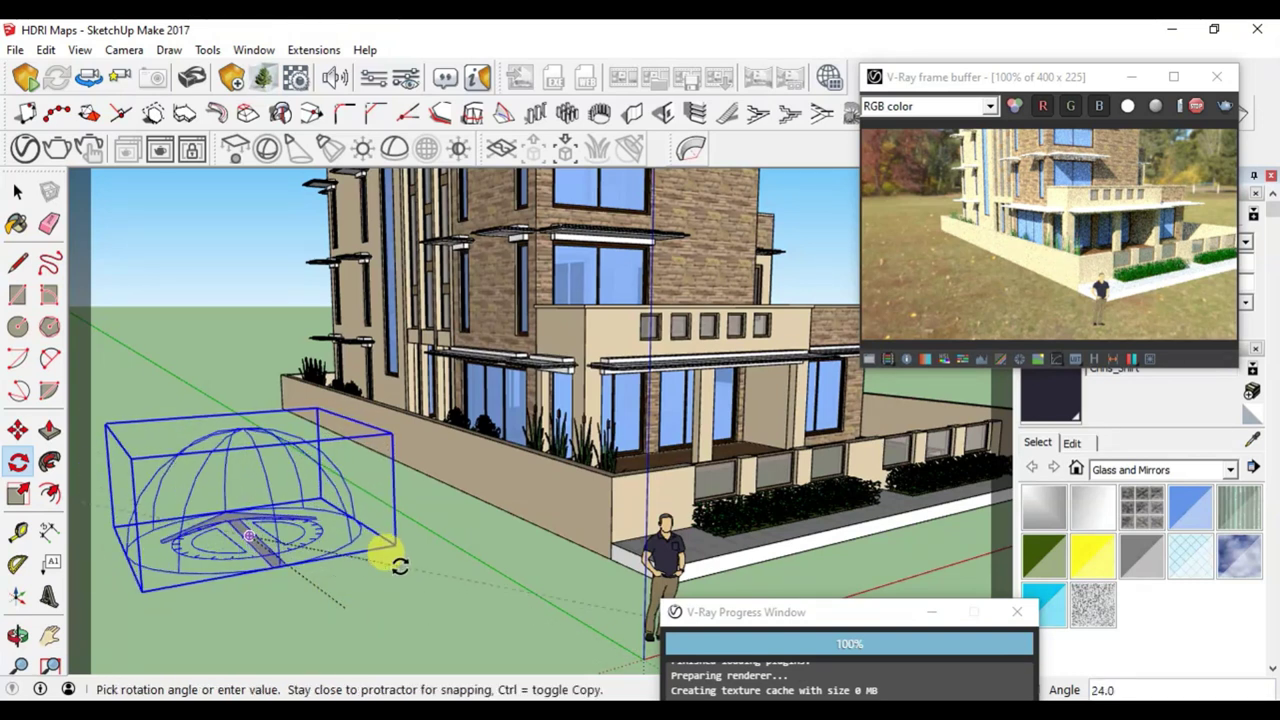
{"action": "left_click", "coordinate": [392, 562]}
{"action": "key", "text": "space"}
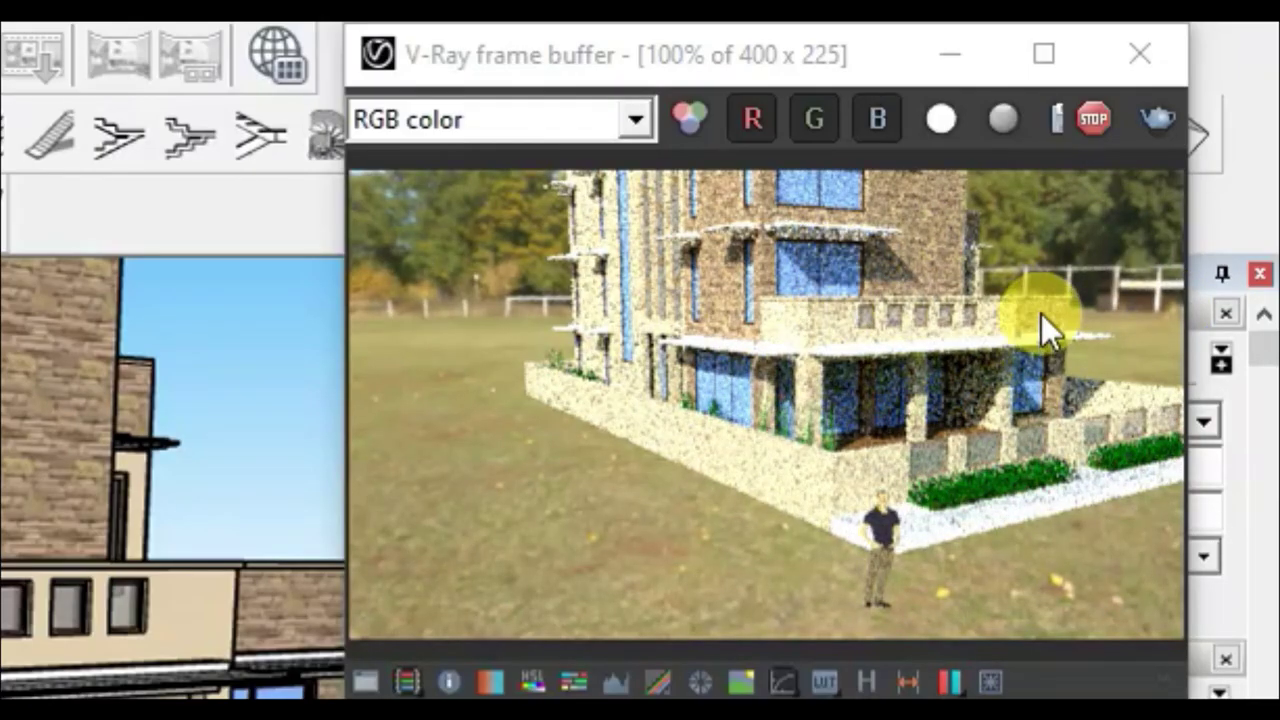
Stop the V-Ray render and zoom in toward the porch windows.
{"action": "left_click", "coordinate": [1094, 120]}
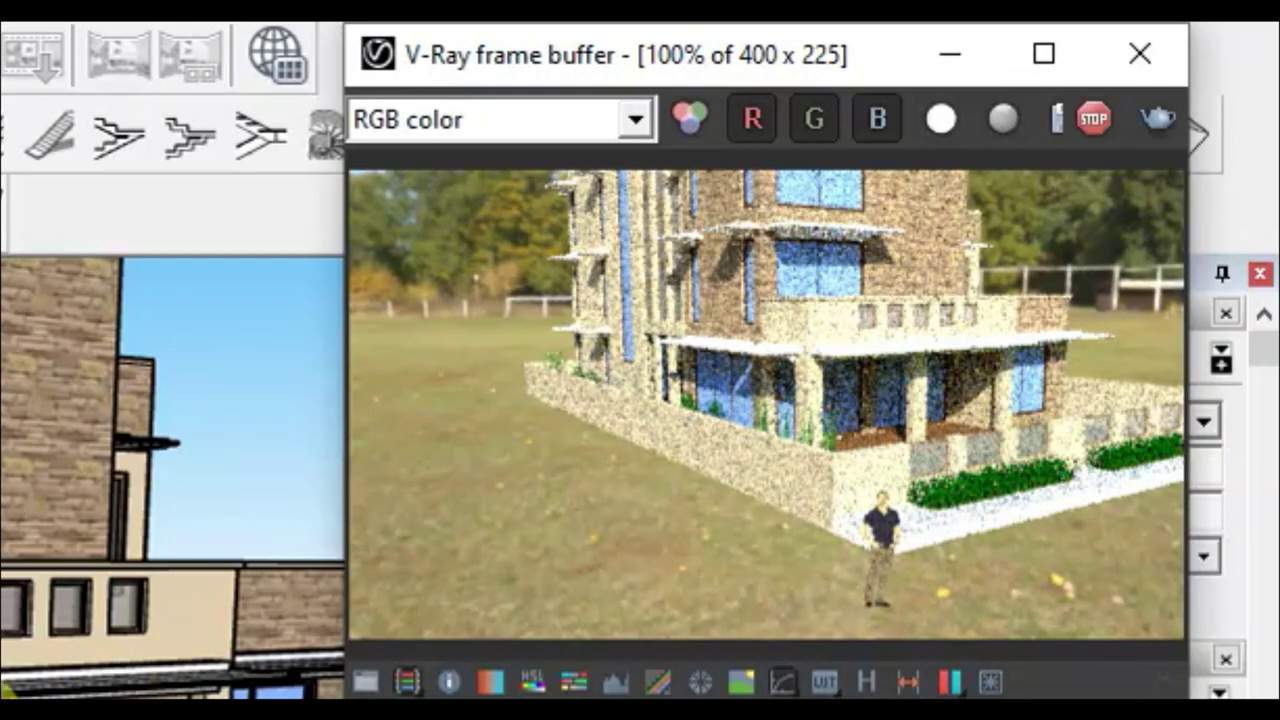
{"action": "scroll", "coordinate": [630, 430], "scroll_direction": "up", "scroll_amount": 2}
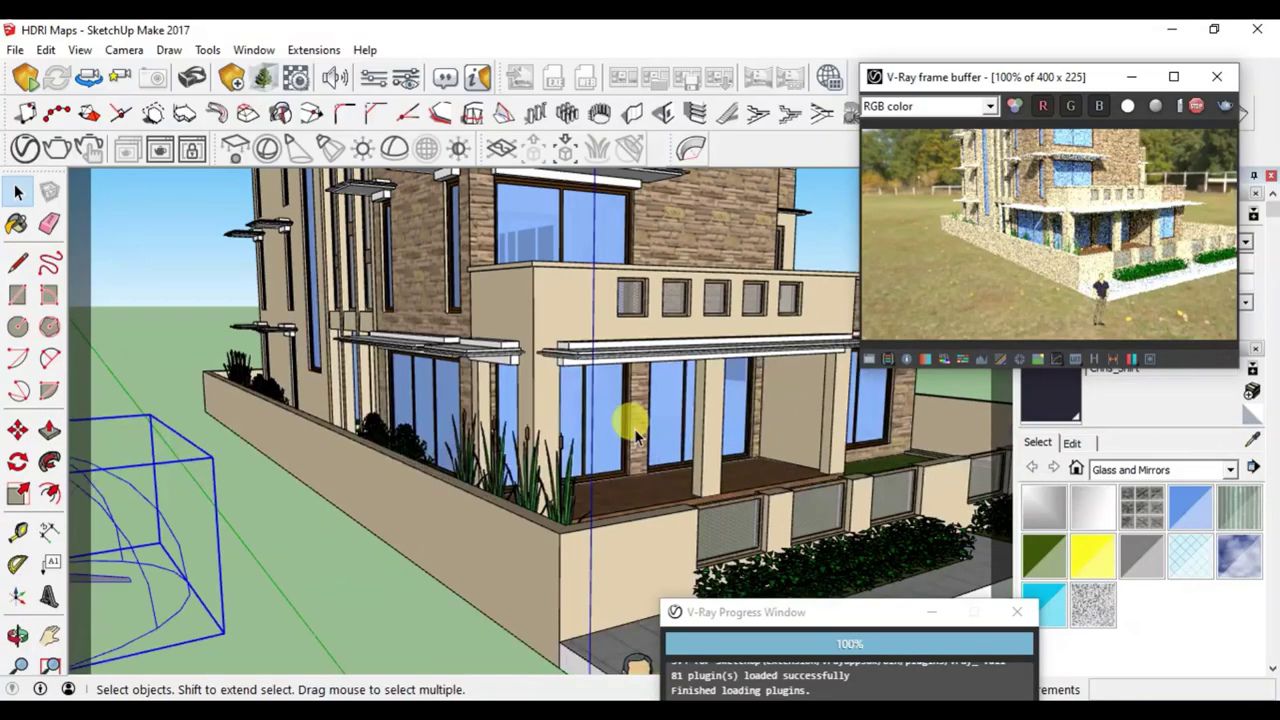
{"action": "scroll", "coordinate": [630, 430], "scroll_direction": "up", "scroll_amount": 3}
{"action": "scroll", "coordinate": [635, 430], "scroll_direction": "up", "scroll_amount": 3}
Frame the porch and lawn for the V-Ray interactive render, then bring up HDRI Hub in Chrome.
{"action": "scroll", "coordinate": [650, 430], "scroll_direction": "up", "scroll_amount": 3}
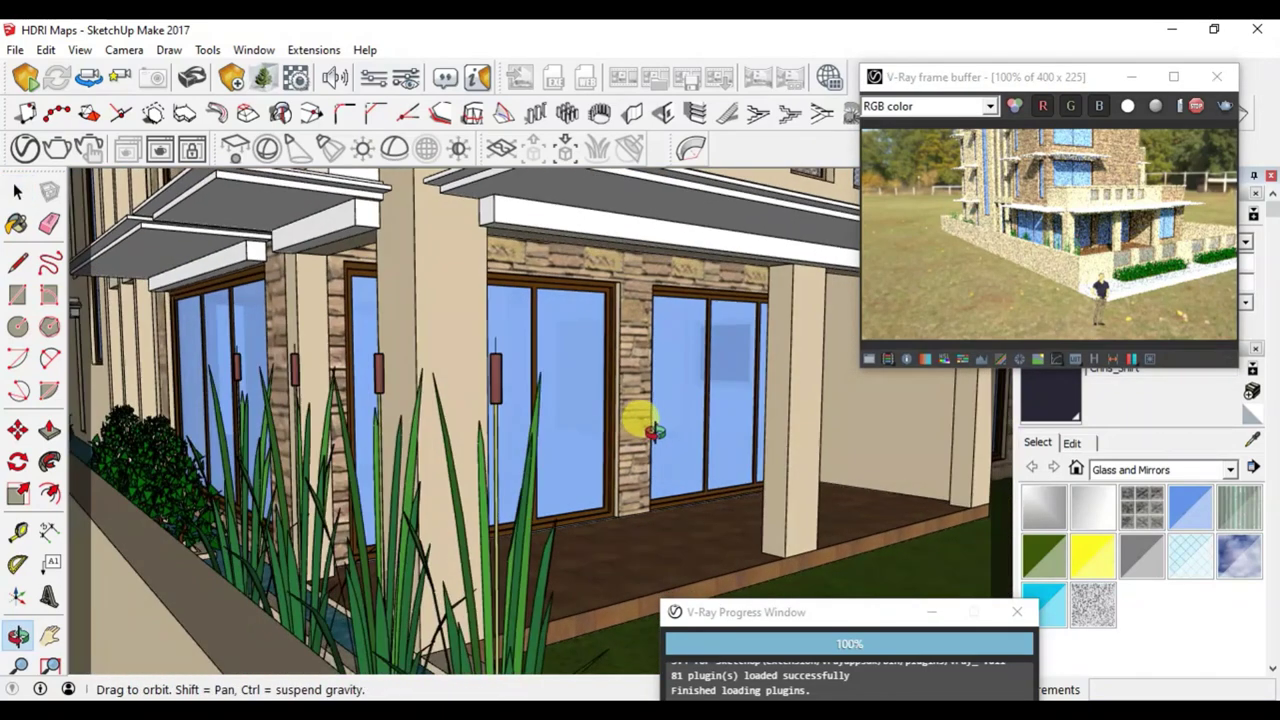
{"action": "middle_click", "coordinate": [652, 430]}
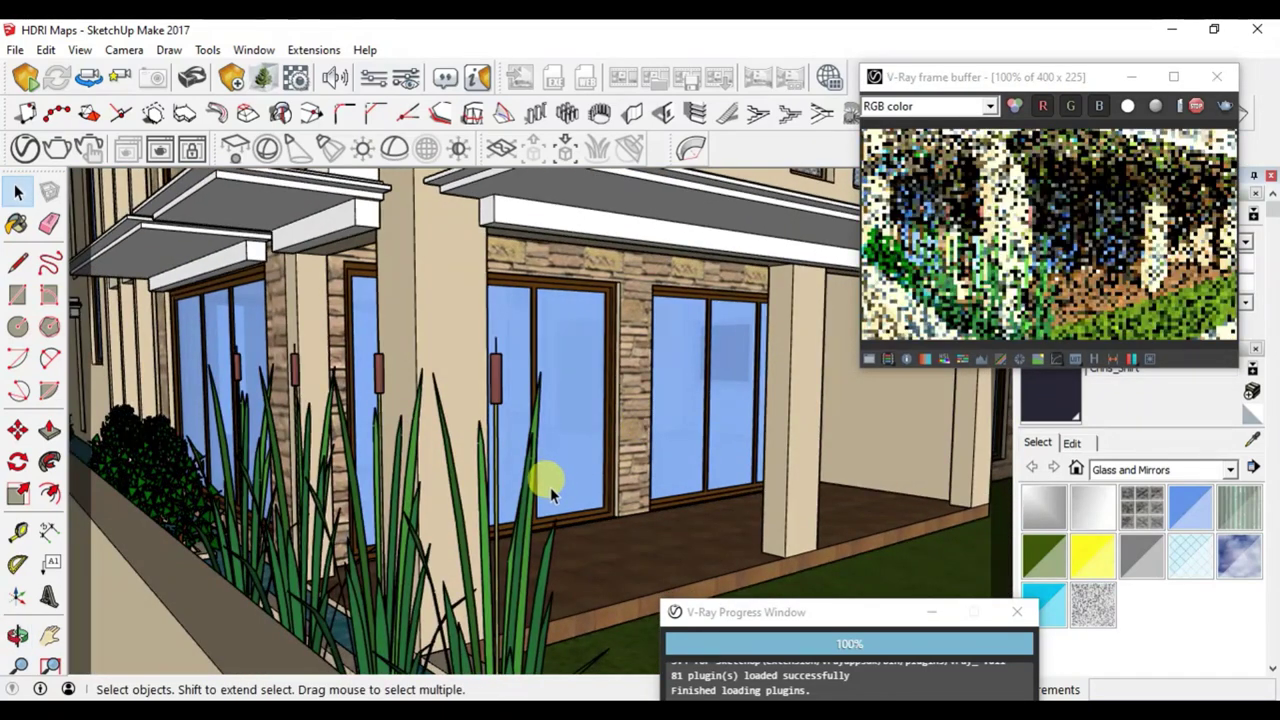
{"action": "mouse_move", "coordinate": [408, 429]}
{"action": "middle_mouse_down"}
{"action": "mouse_move", "coordinate": [315, 425]}
{"action": "mouse_move", "coordinate": [486, 380]}
{"action": "mouse_move", "coordinate": [466, 391]}
{"action": "mouse_move", "coordinate": [478, 406]}
{"action": "mouse_move", "coordinate": [466, 403]}
{"action": "mouse_move", "coordinate": [779, 366]}
{"action": "middle_mouse_up"}
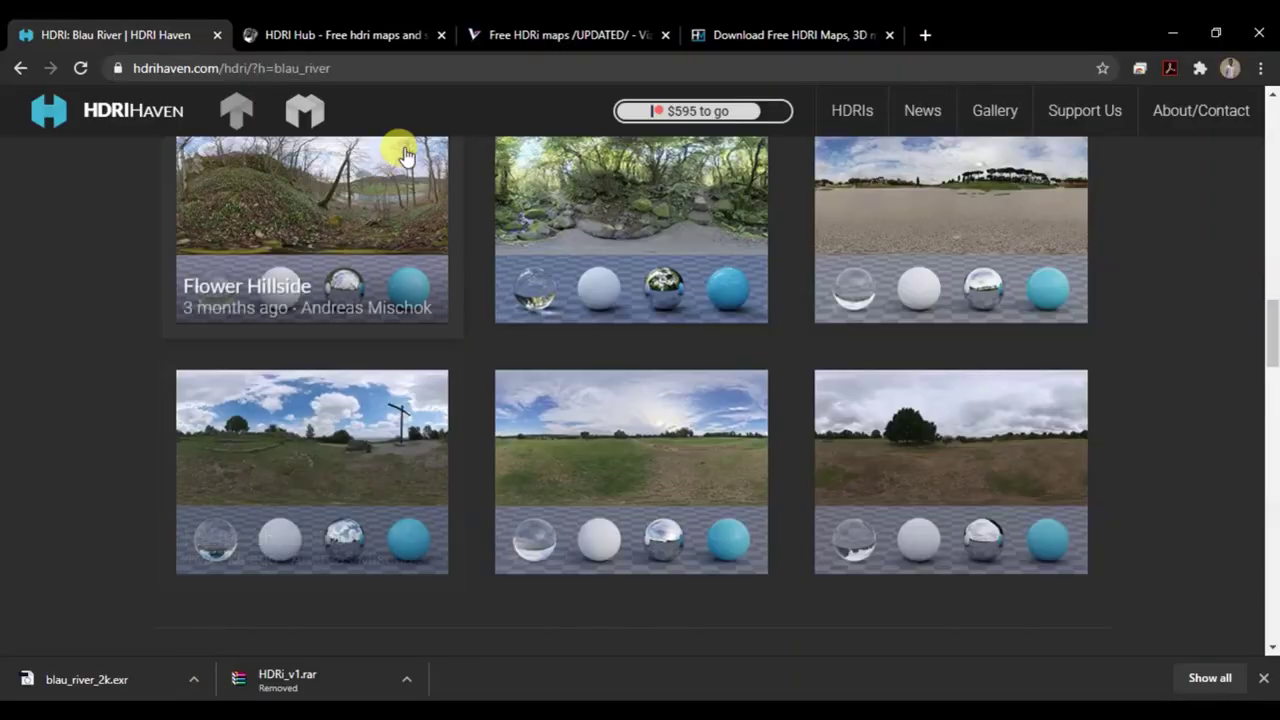
{"action": "left_click", "coordinate": [362, 34]}
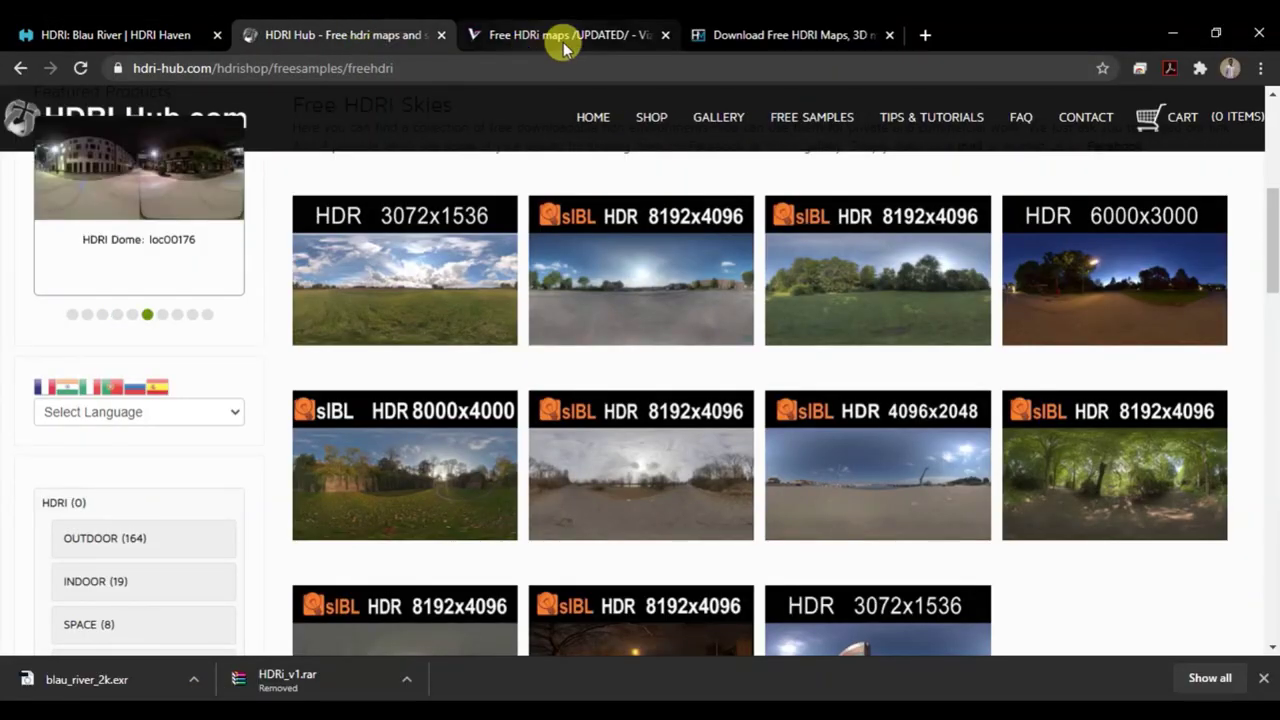
Flip through the free HDRI map site tabs, then return to the Blau River panorama preview.
{"action": "left_click", "coordinate": [585, 38]}
{"action": "left_click", "coordinate": [770, 38]}
{"action": "left_click", "coordinate": [365, 38]}
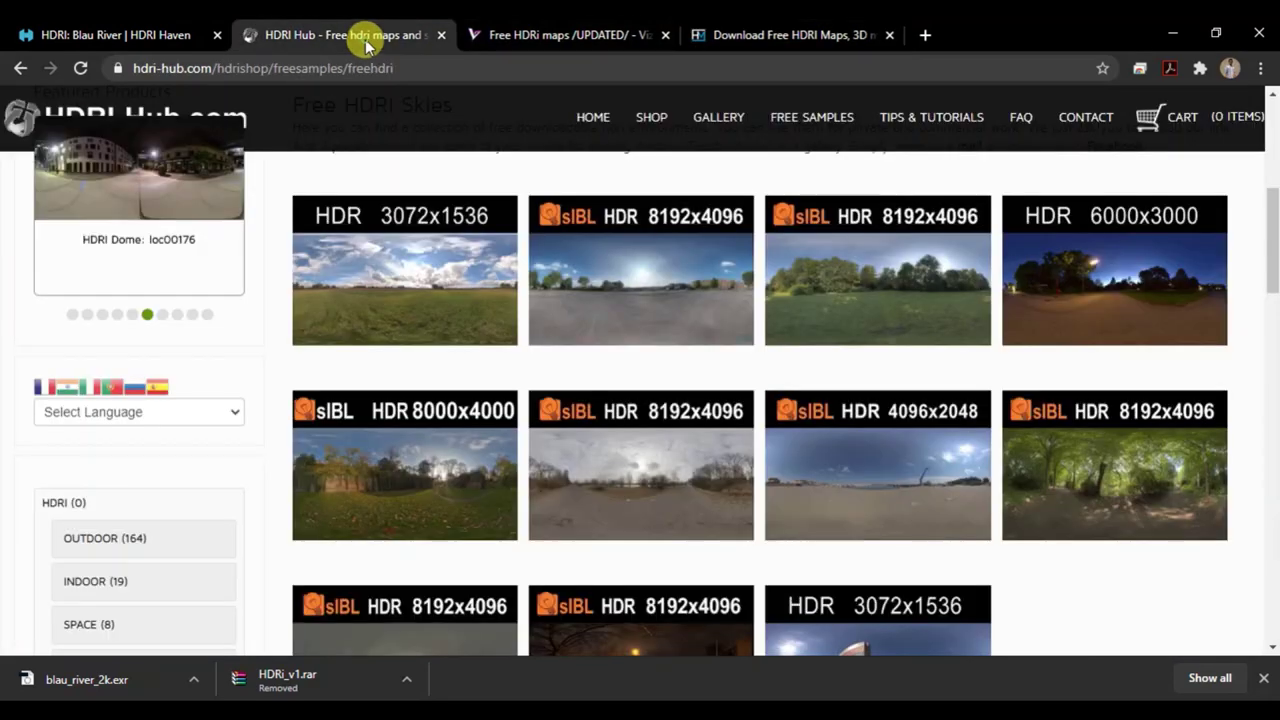
{"action": "left_click", "coordinate": [160, 34]}
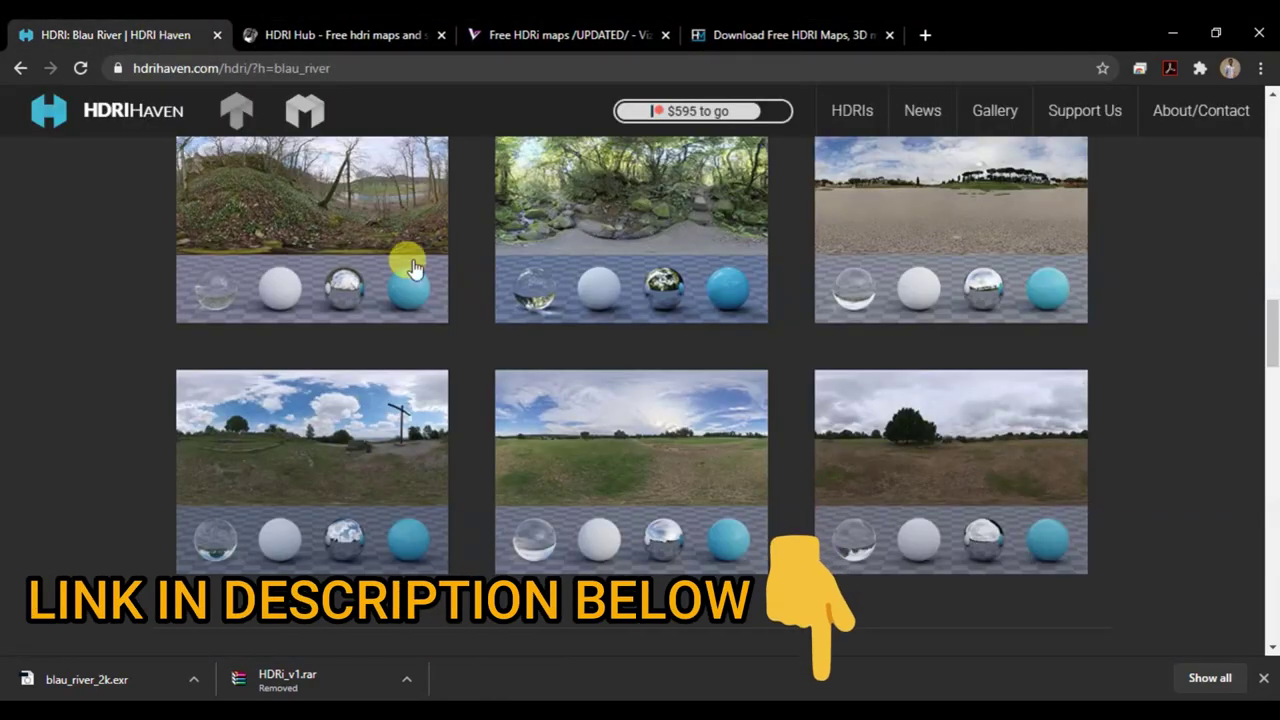
{"action": "scroll", "coordinate": [877, 366], "scroll_direction": "up", "scroll_amount": 10}
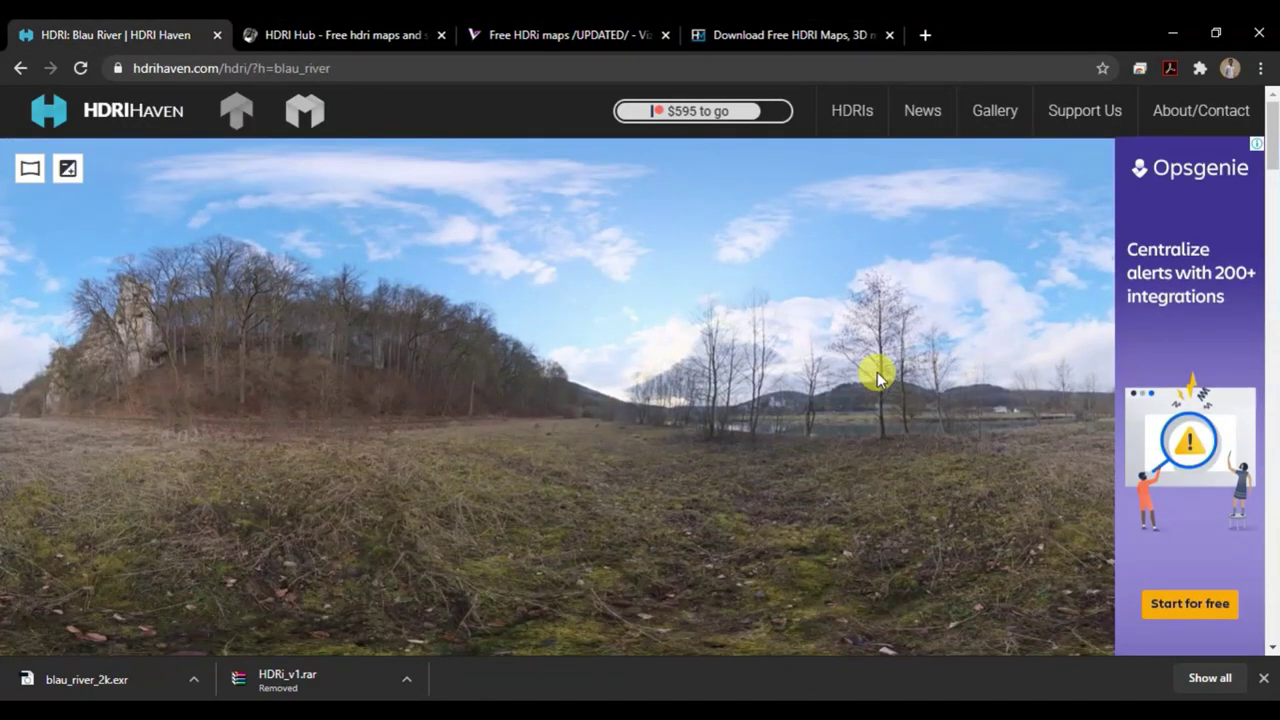